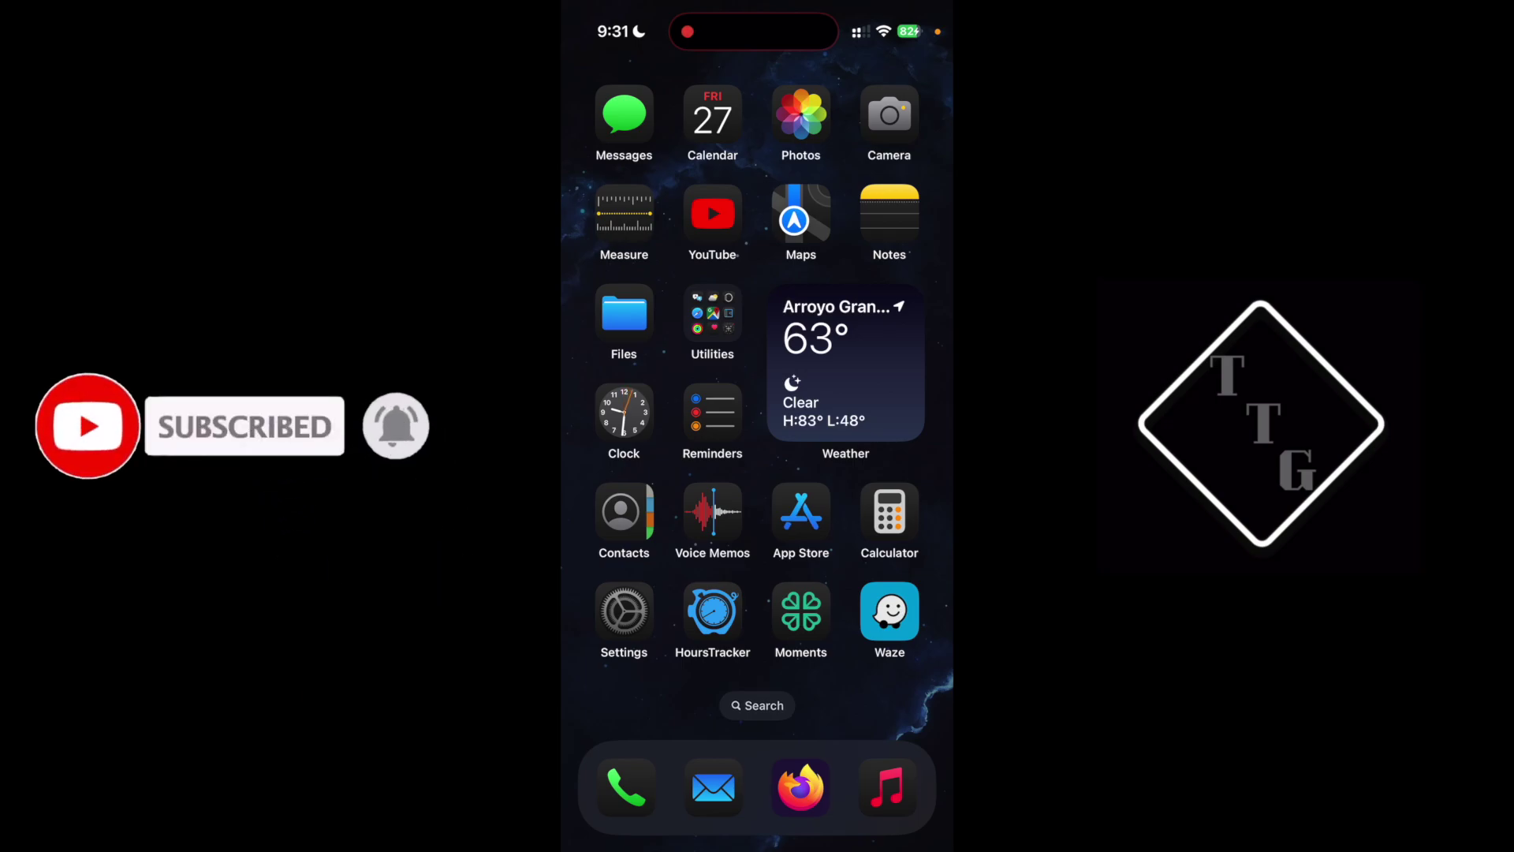
Swipe left to the last home screen page showing Shortcuts and the WaterMinder widget.
drag(868, 474, 631, 473)
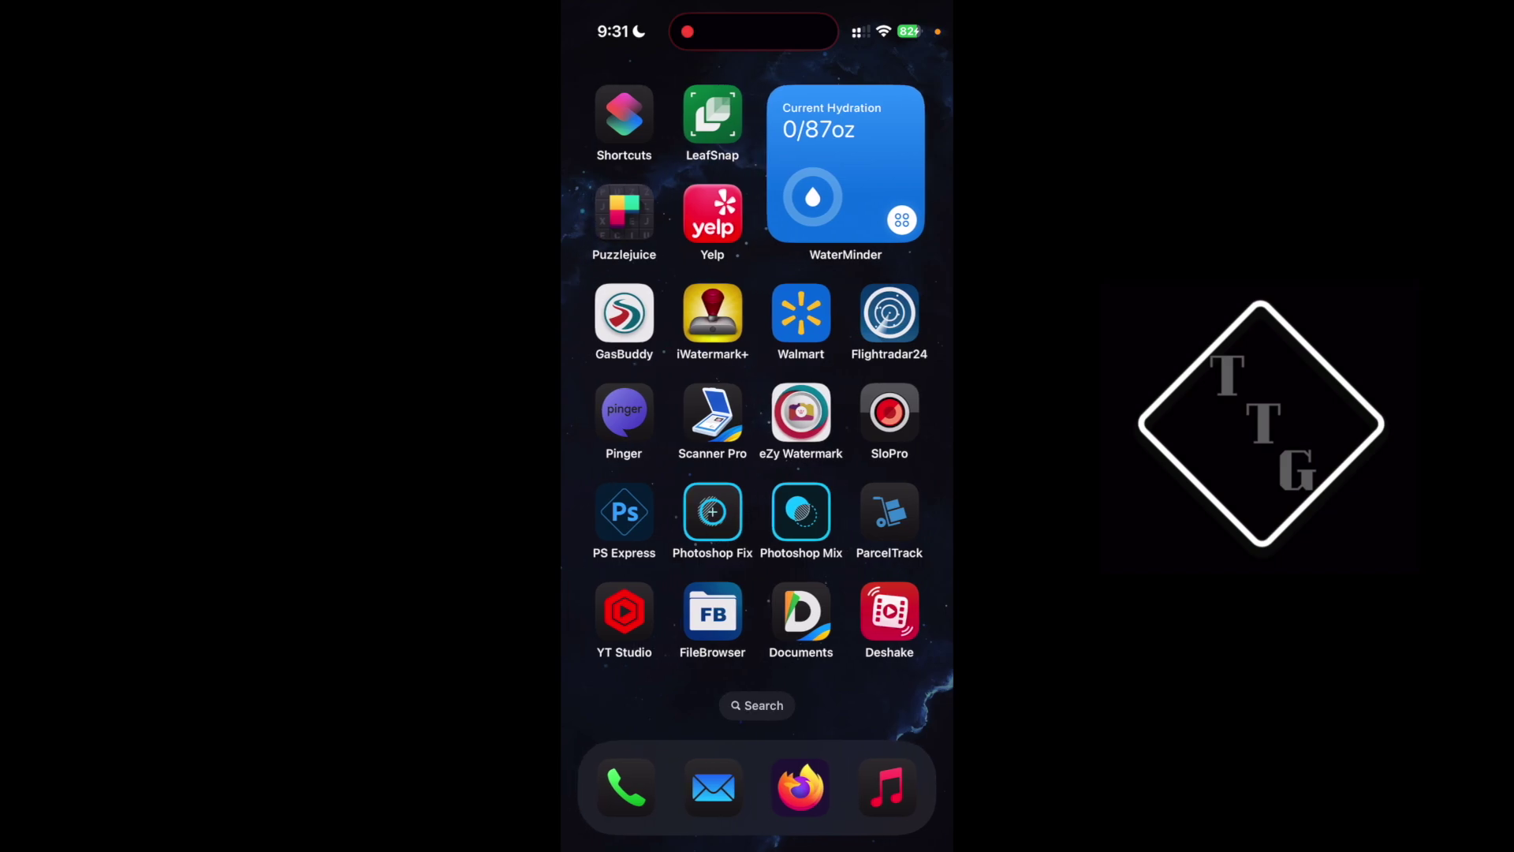
Build a new shortcut with a single Set Bluetooth action switched from On to Off.
click(624, 114)
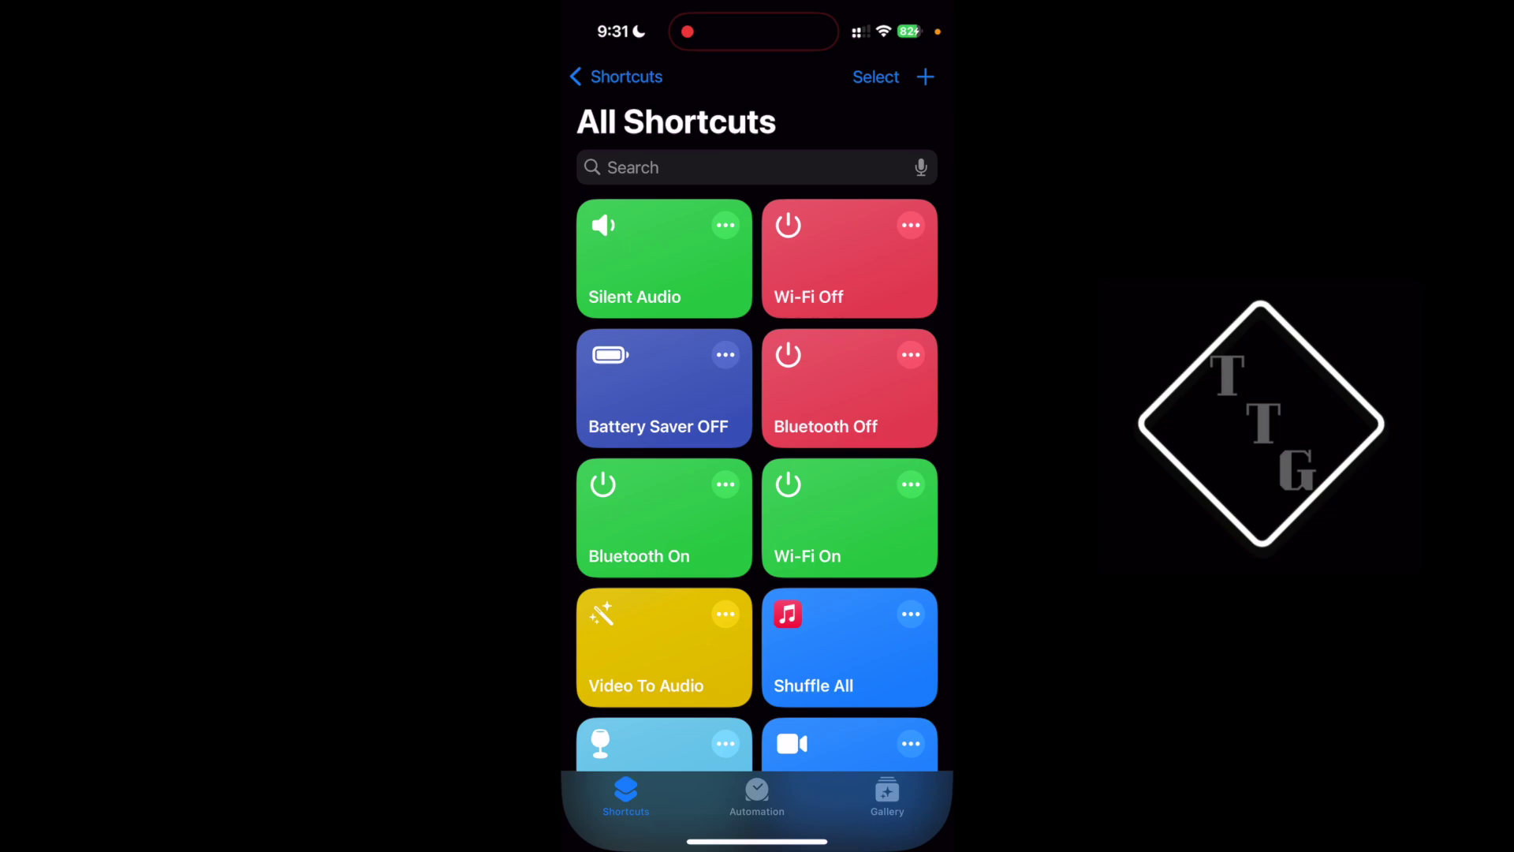
scroll(757, 442, up, 2)
click(925, 77)
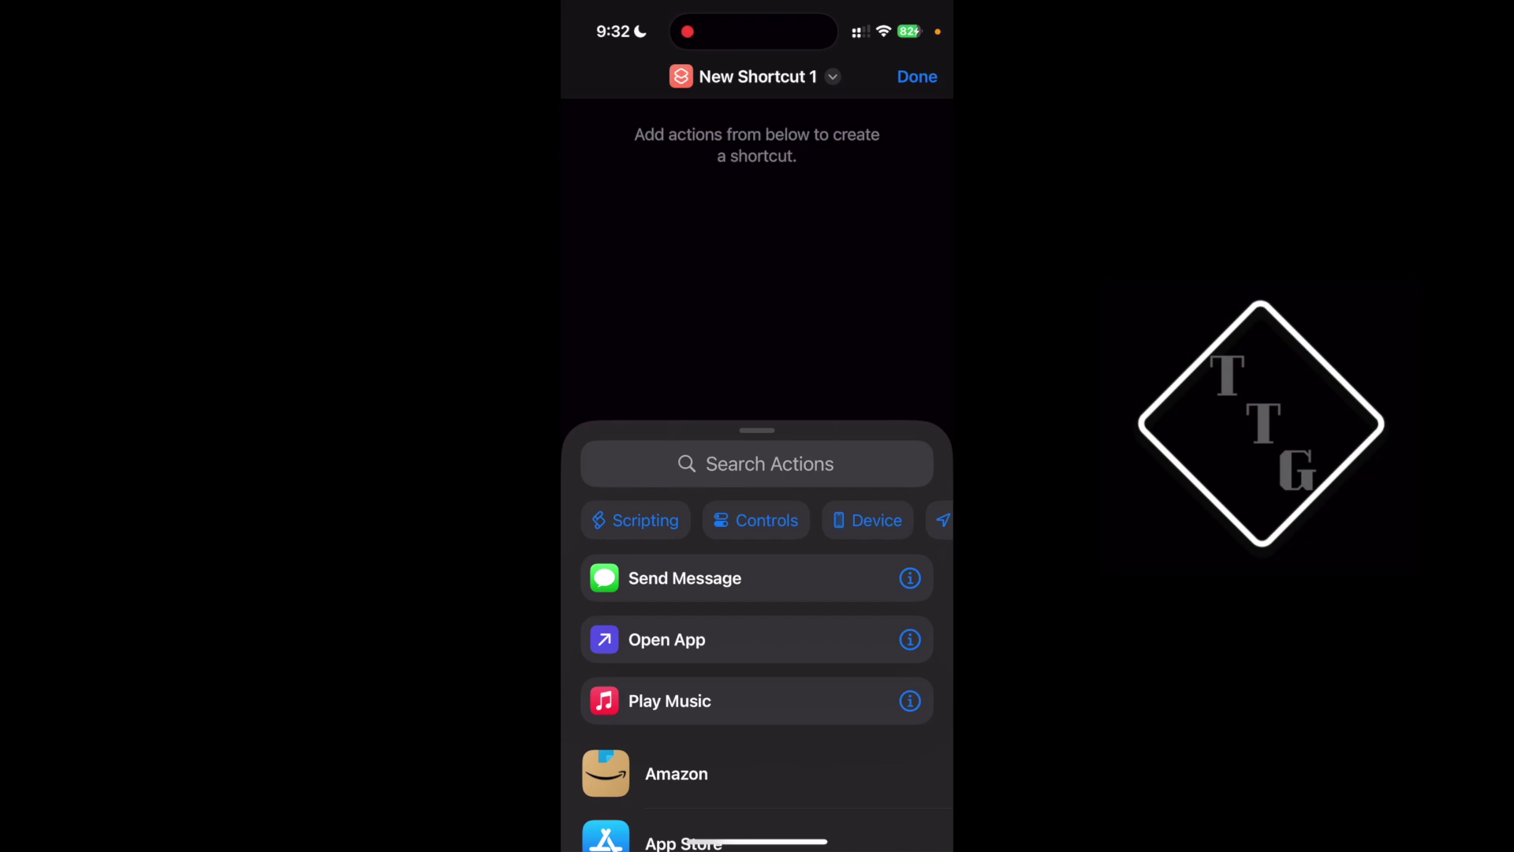
click(770, 464)
text(B)
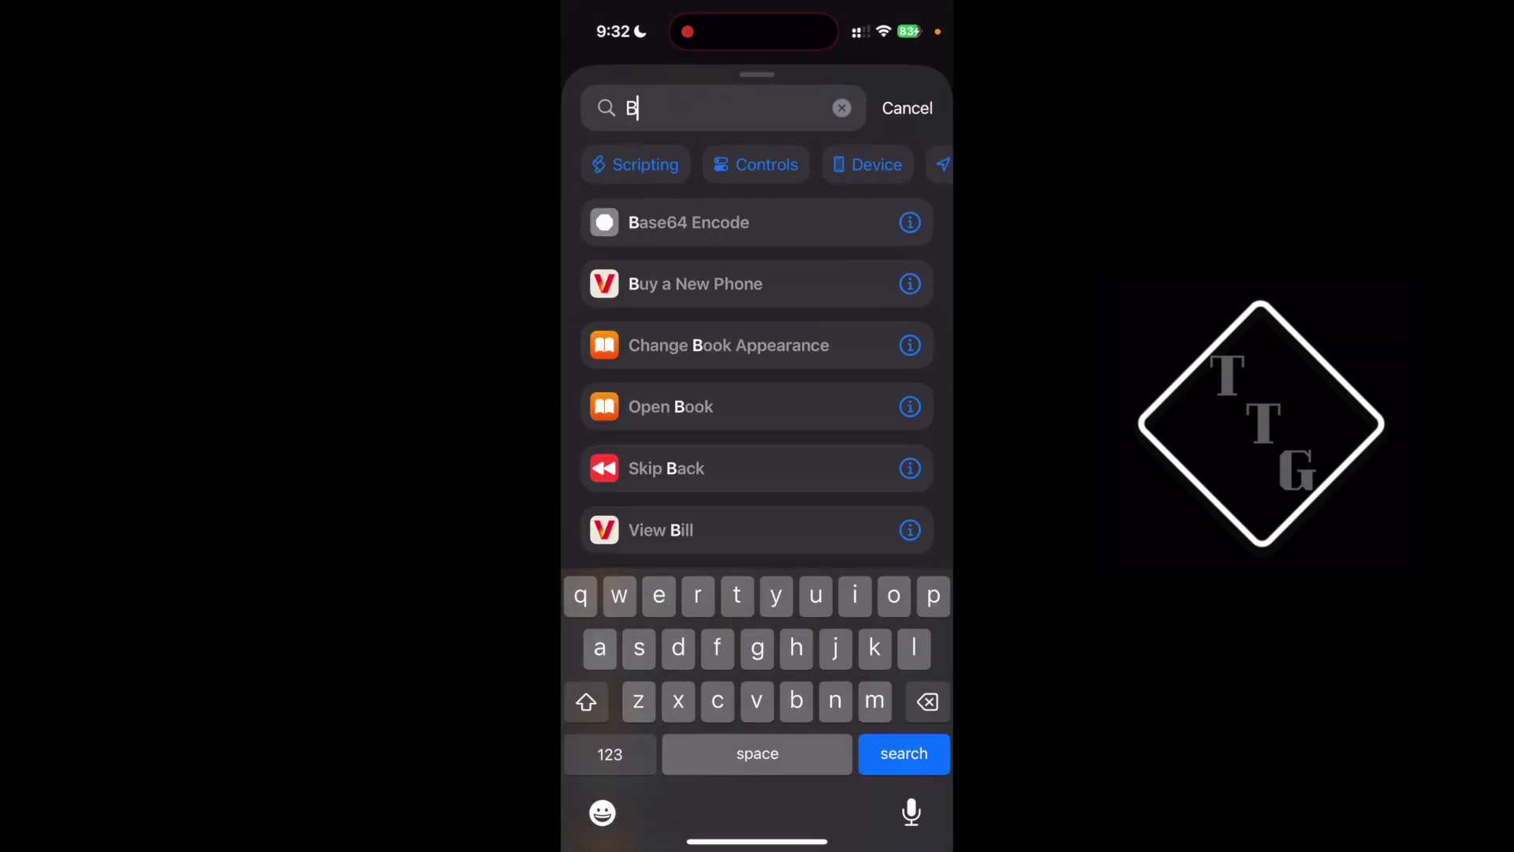
text(lu)
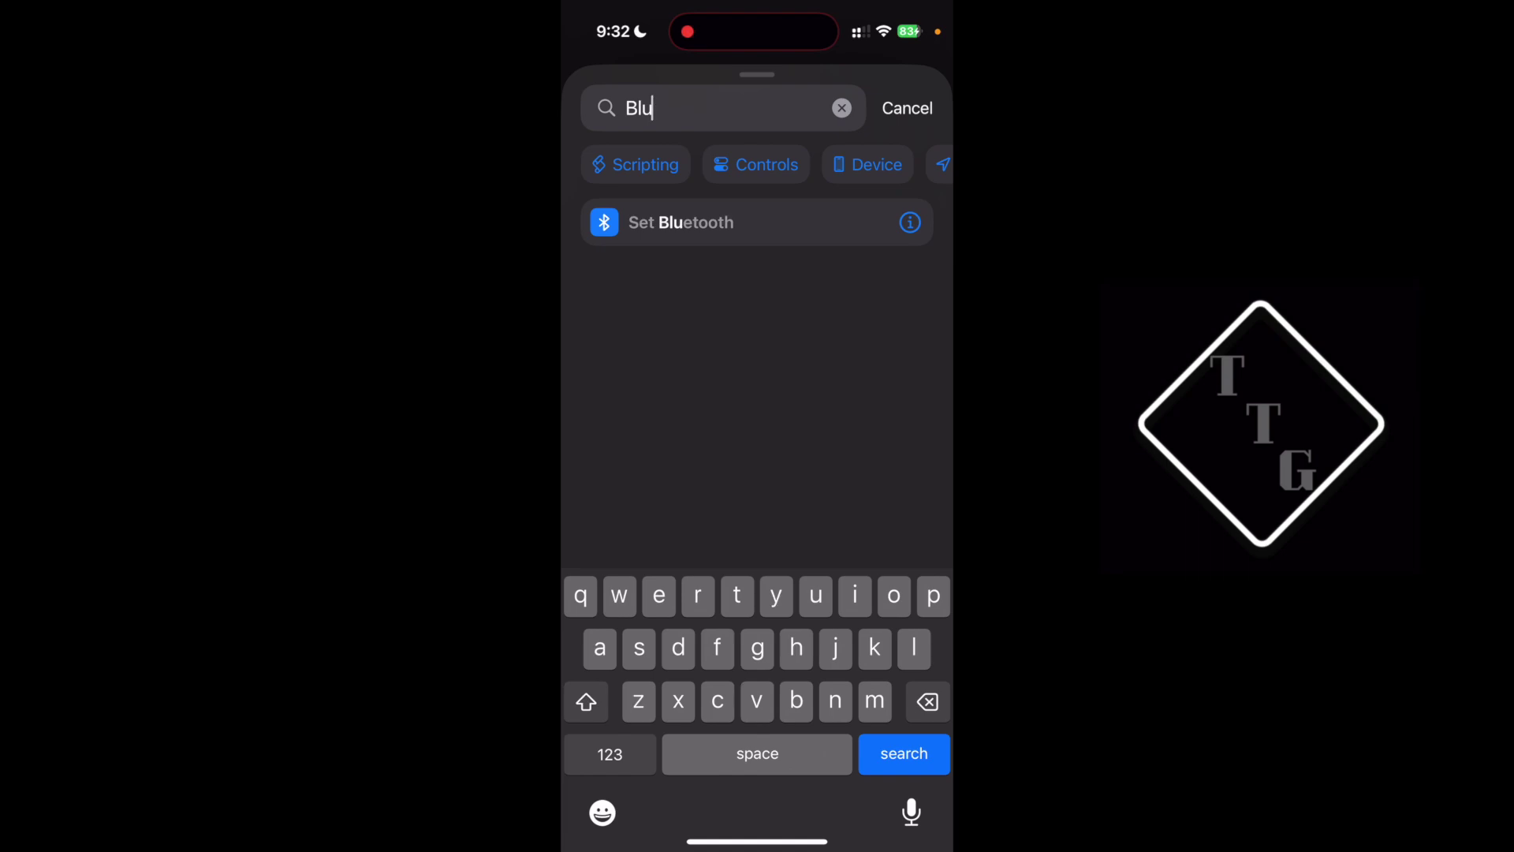
click(681, 222)
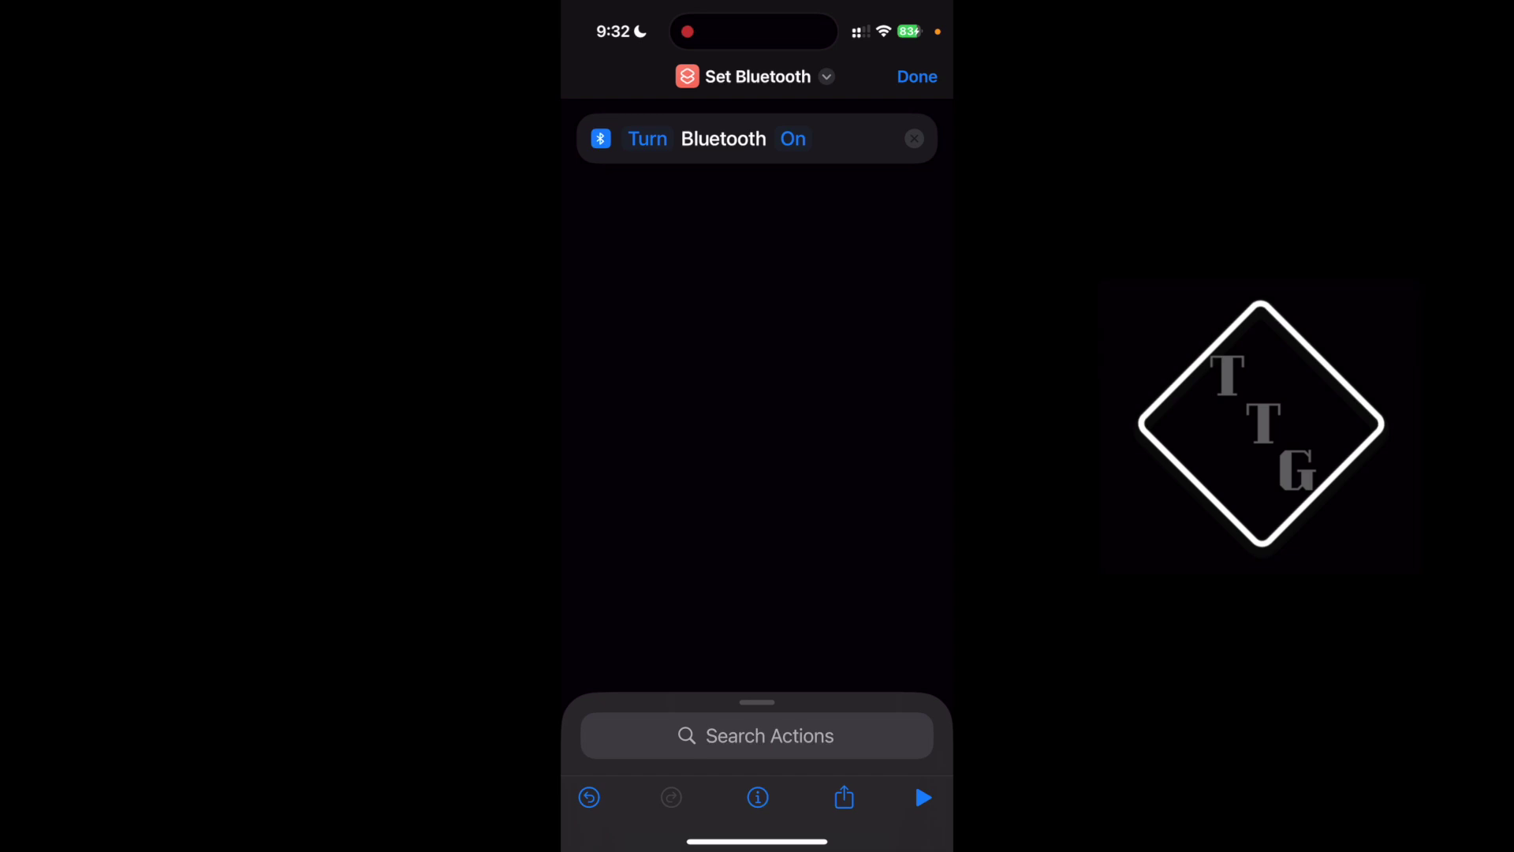
click(793, 139)
click(917, 76)
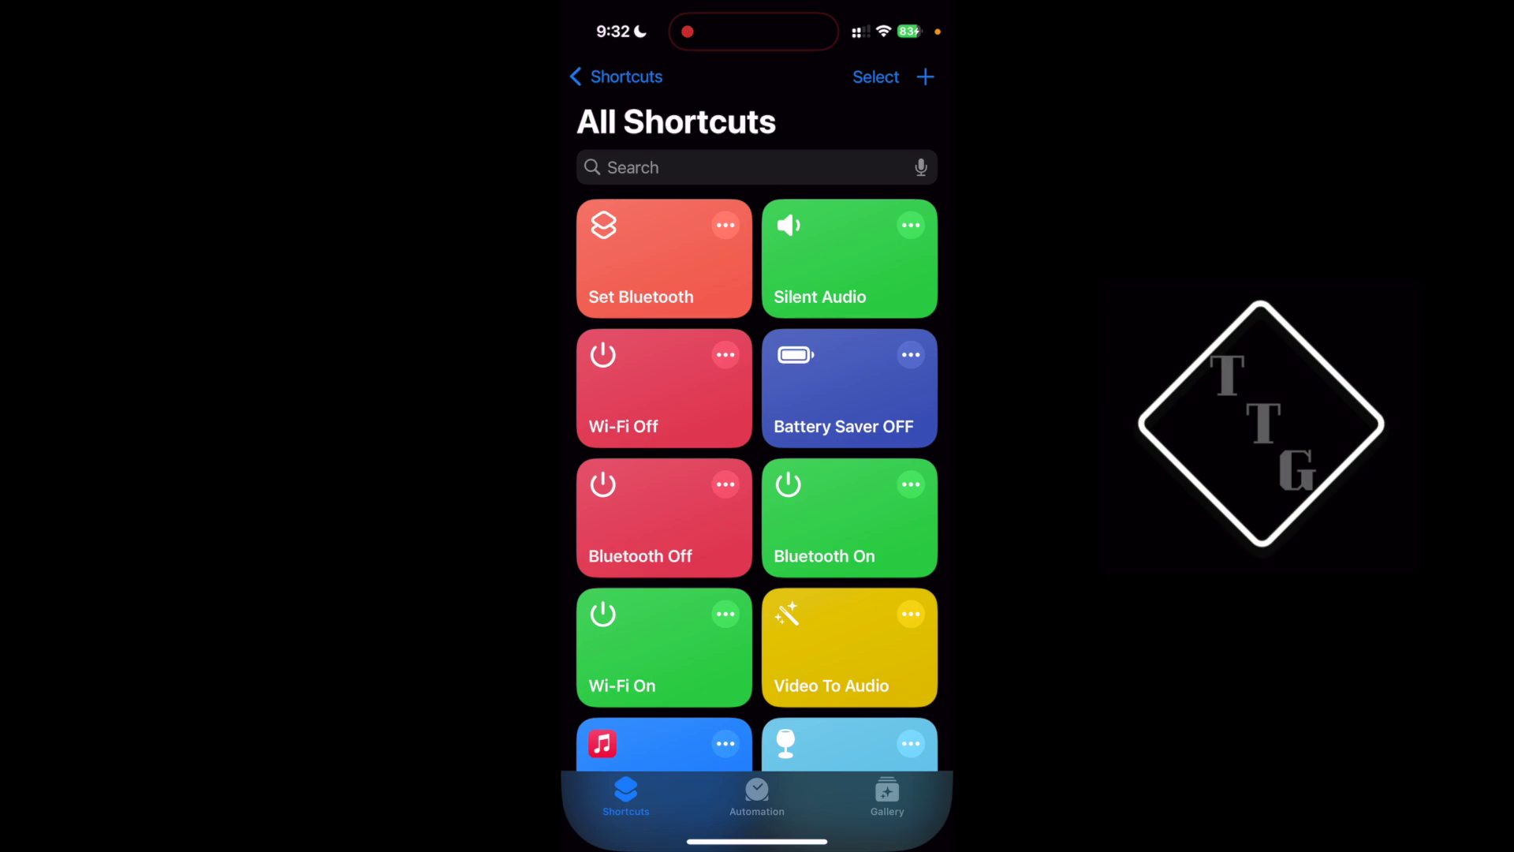
Give the Set Bluetooth shortcut a blue curved-arrow icon.
click(725, 225)
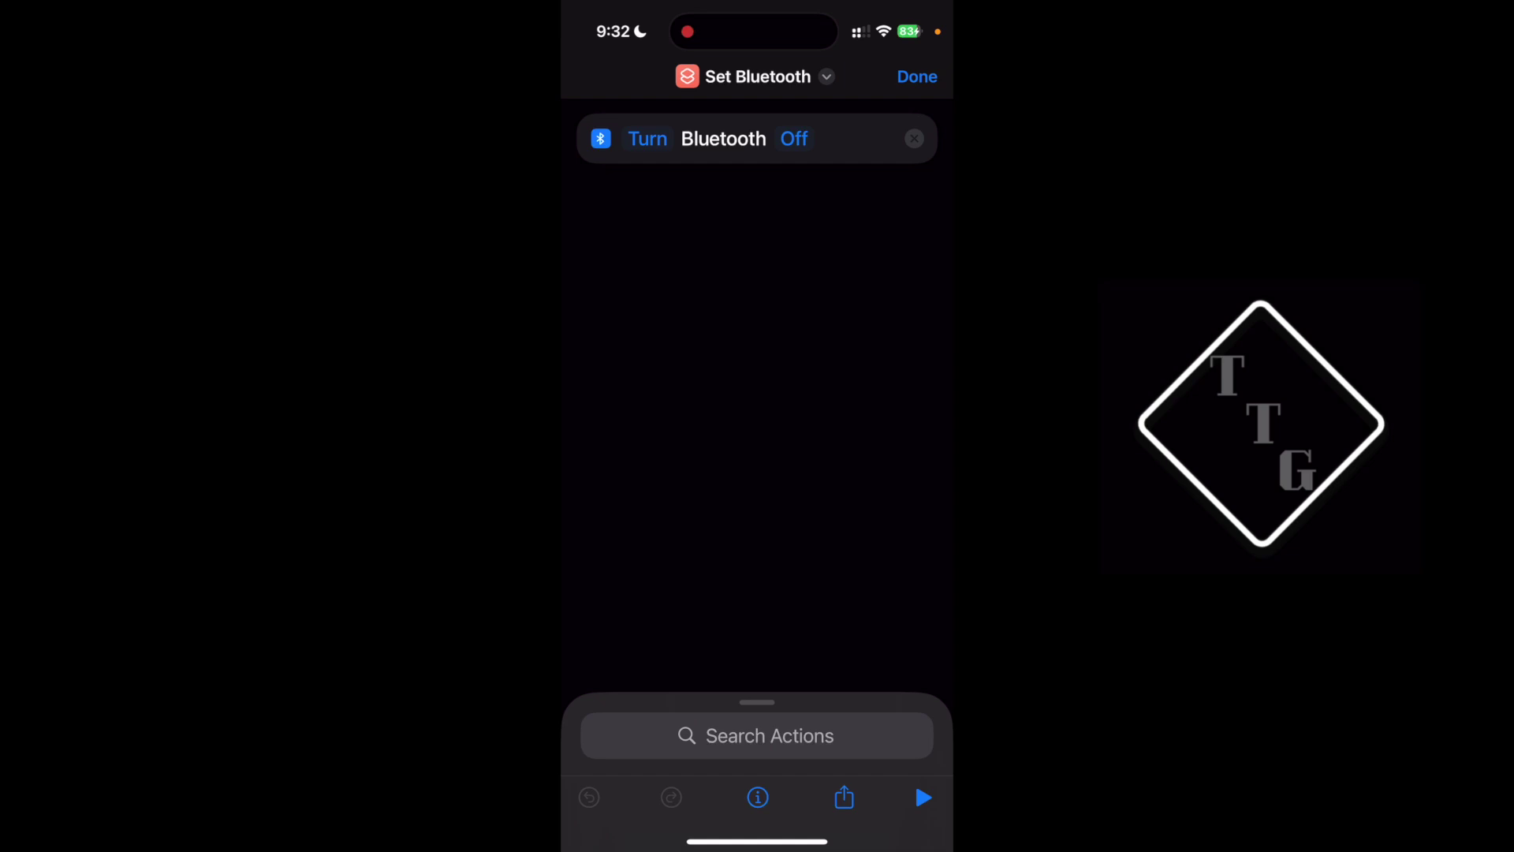
click(757, 77)
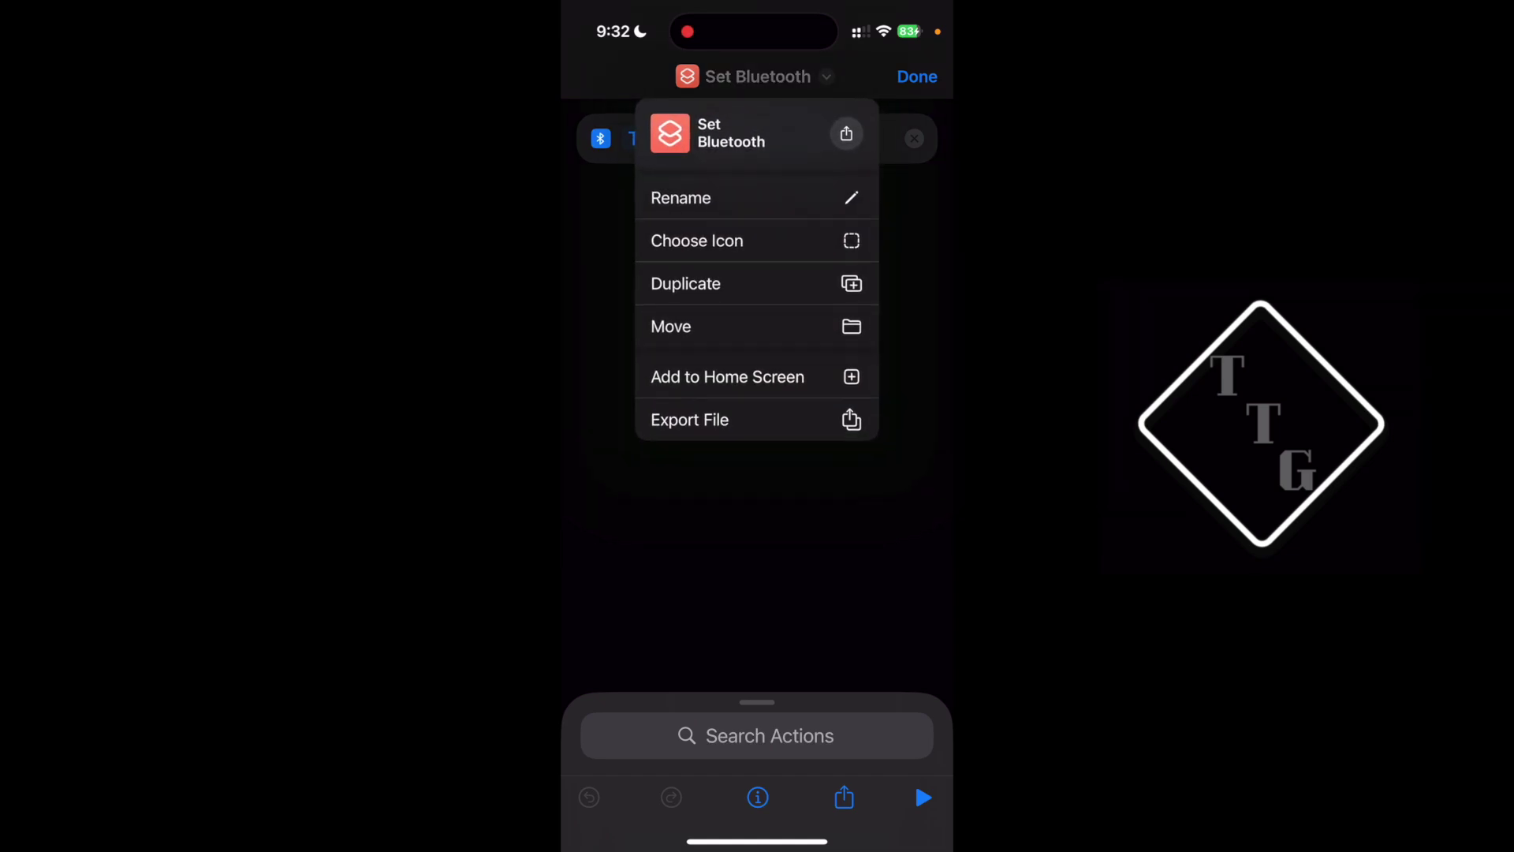
click(697, 240)
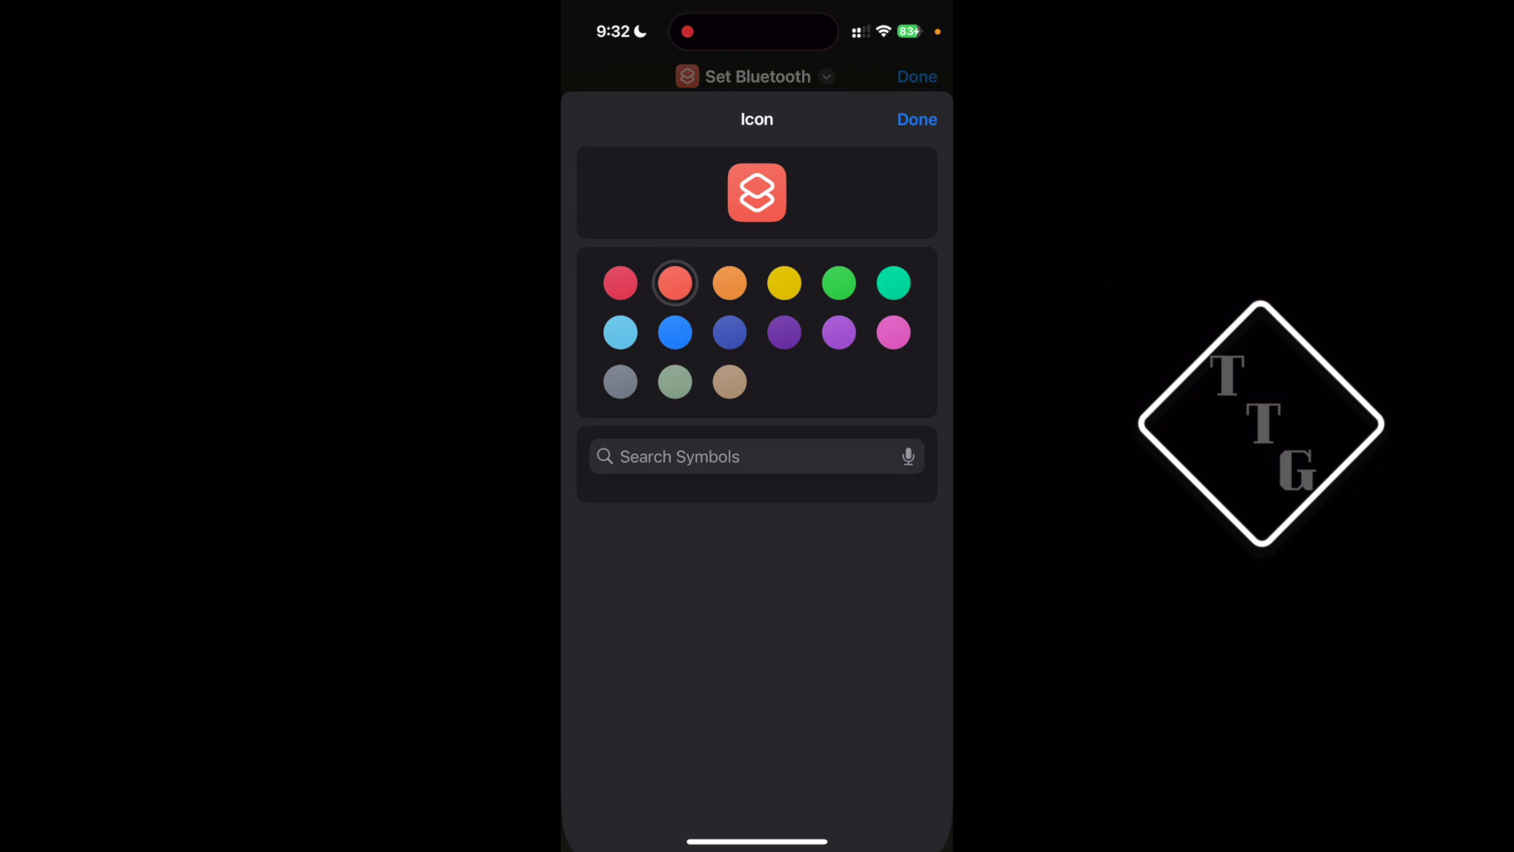
click(675, 312)
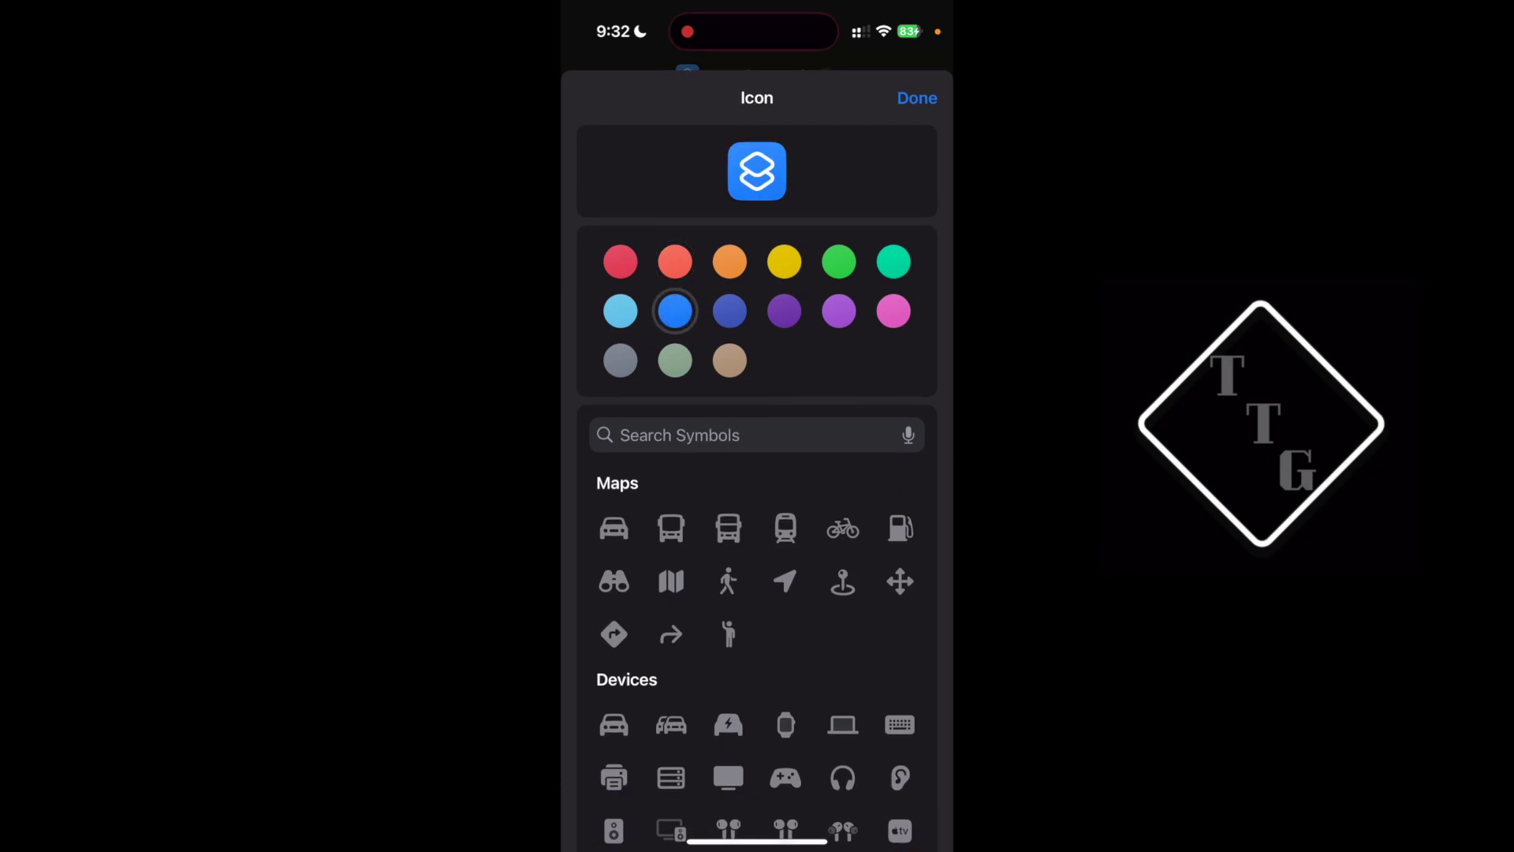
scroll(757, 473, down, 2)
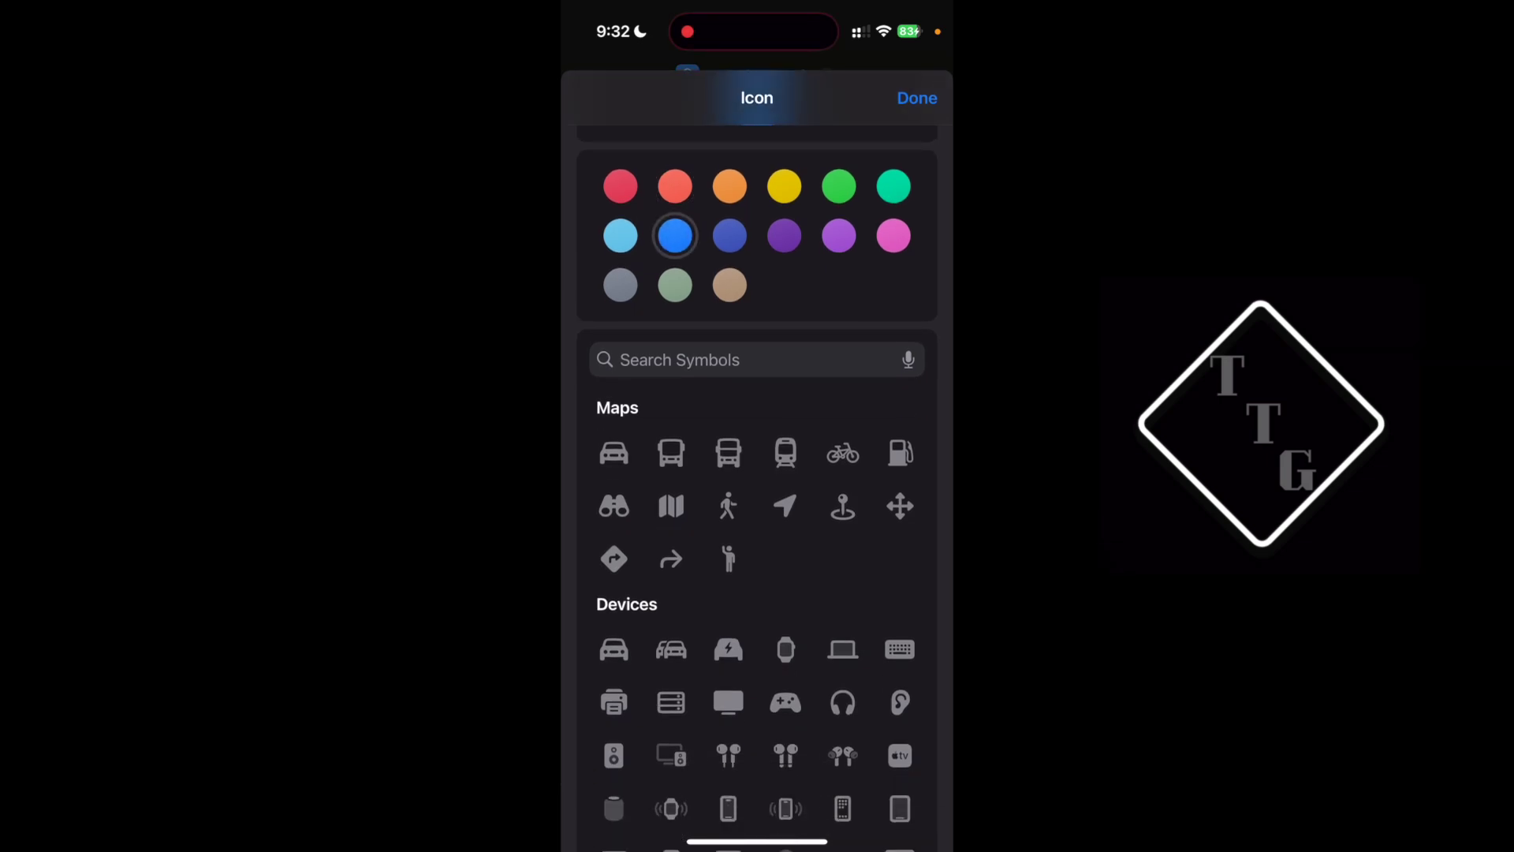
click(671, 559)
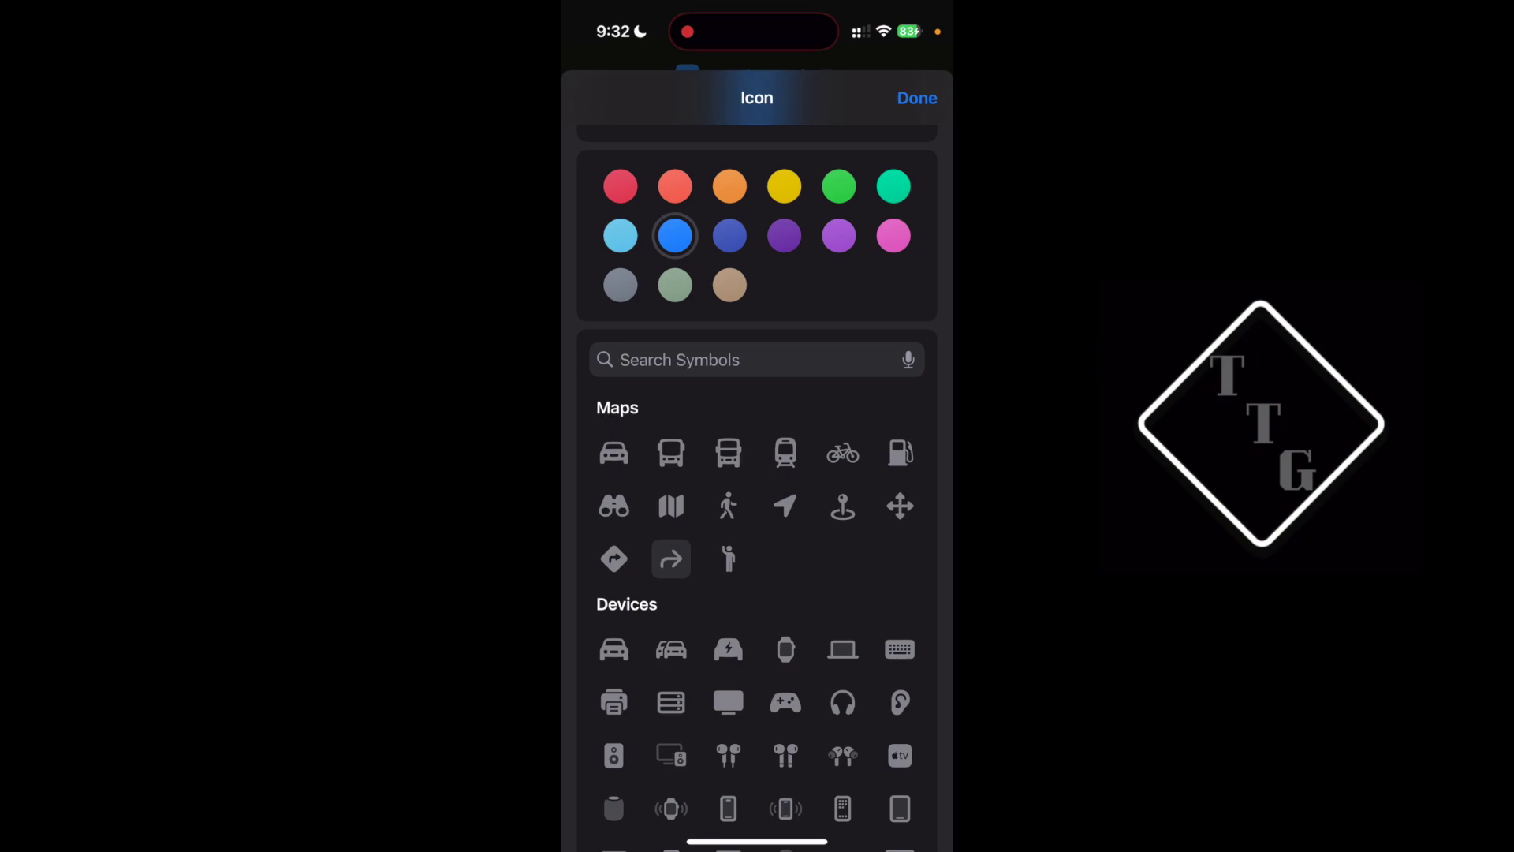
scroll(757, 474, up, 3)
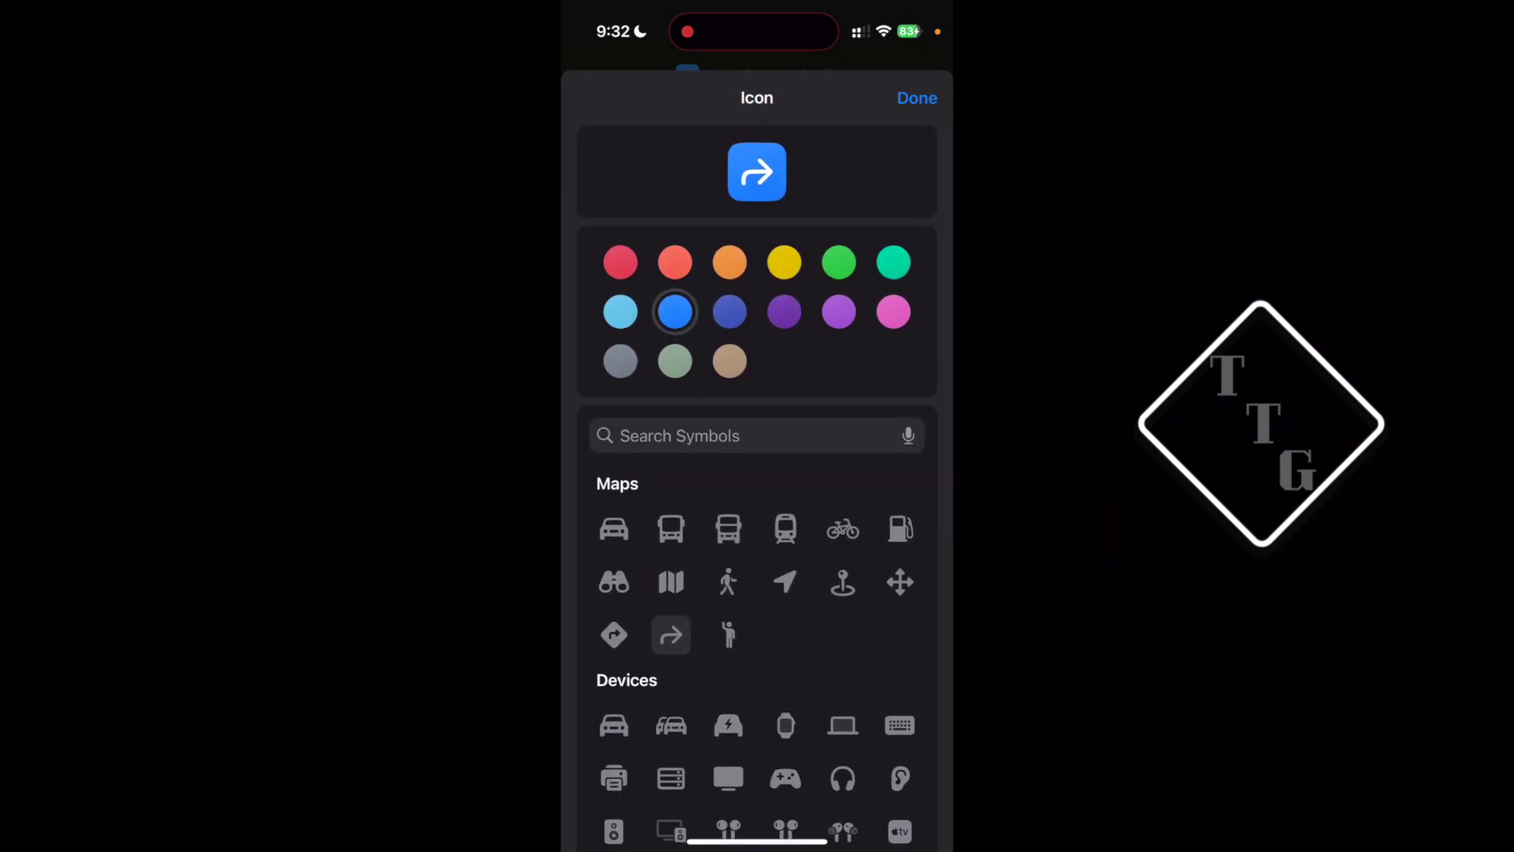
drag(757, 236, 757, 655)
click(917, 439)
Rename the shortcut to 'BT OFF' and save it.
click(758, 76)
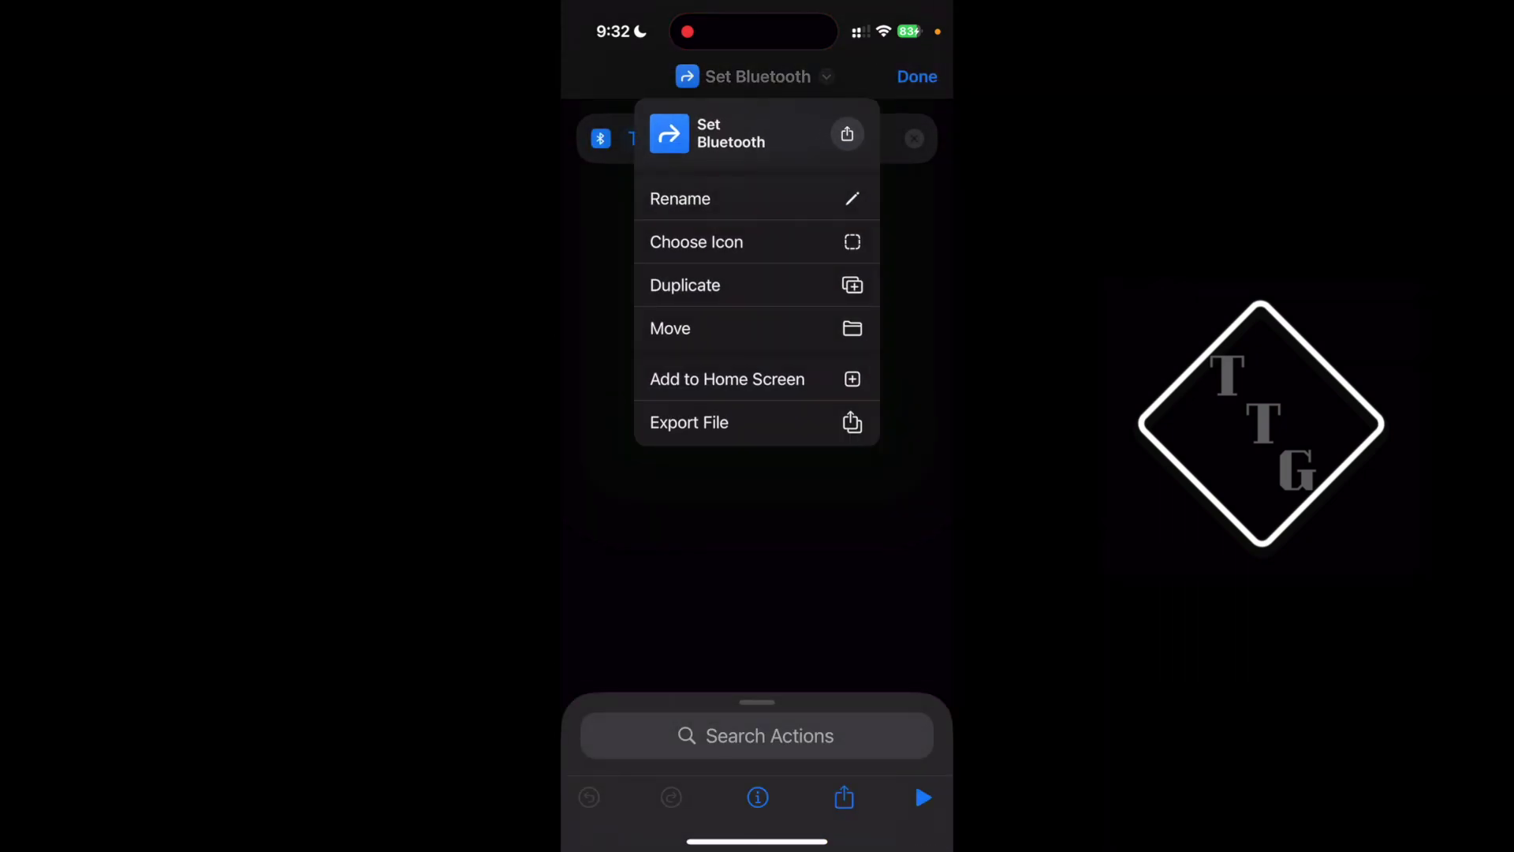
click(694, 196)
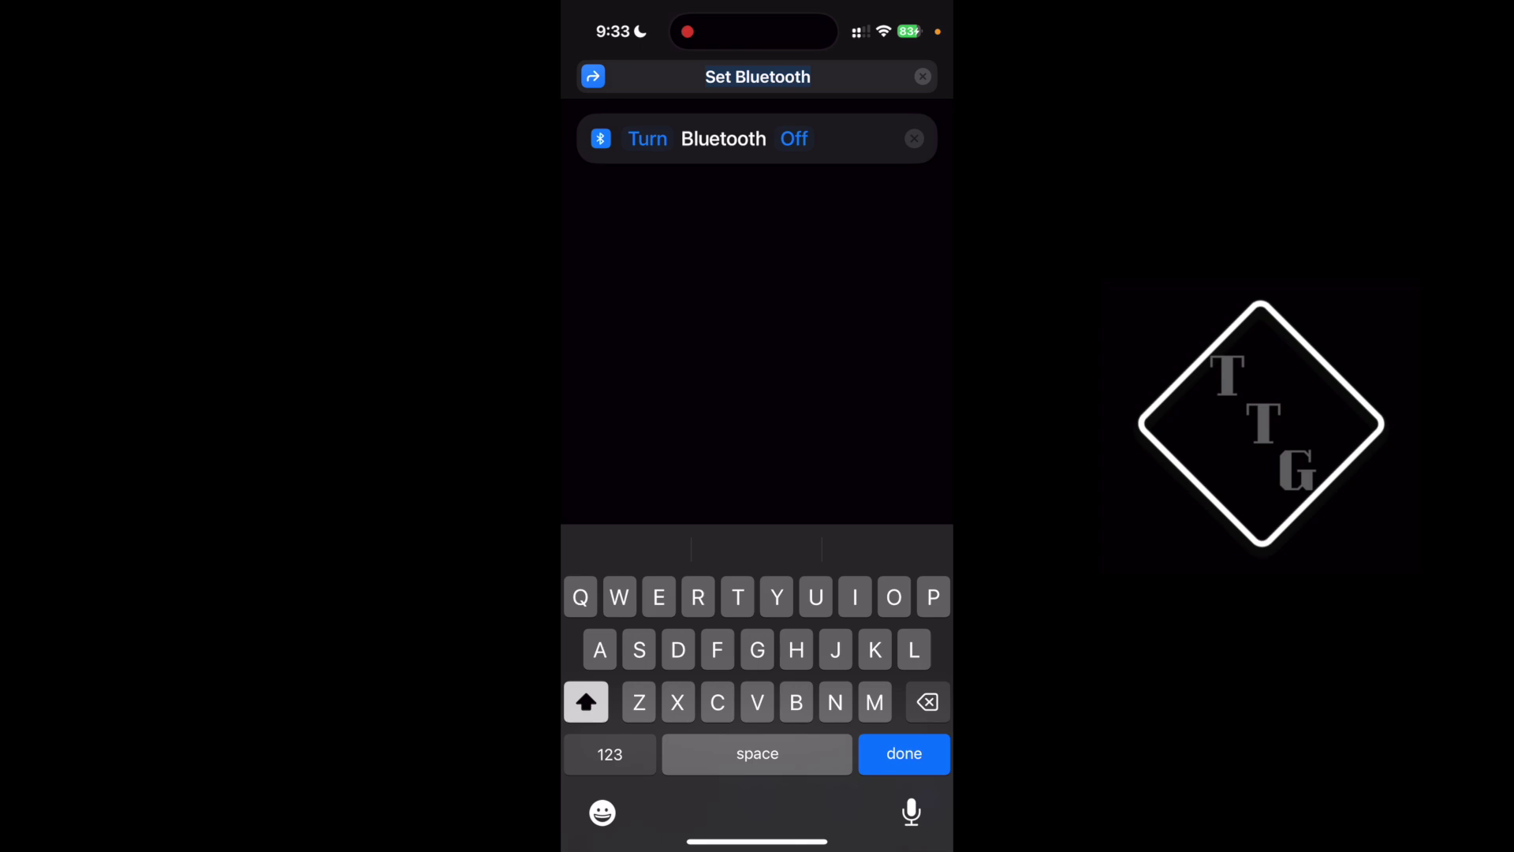
text(BT )
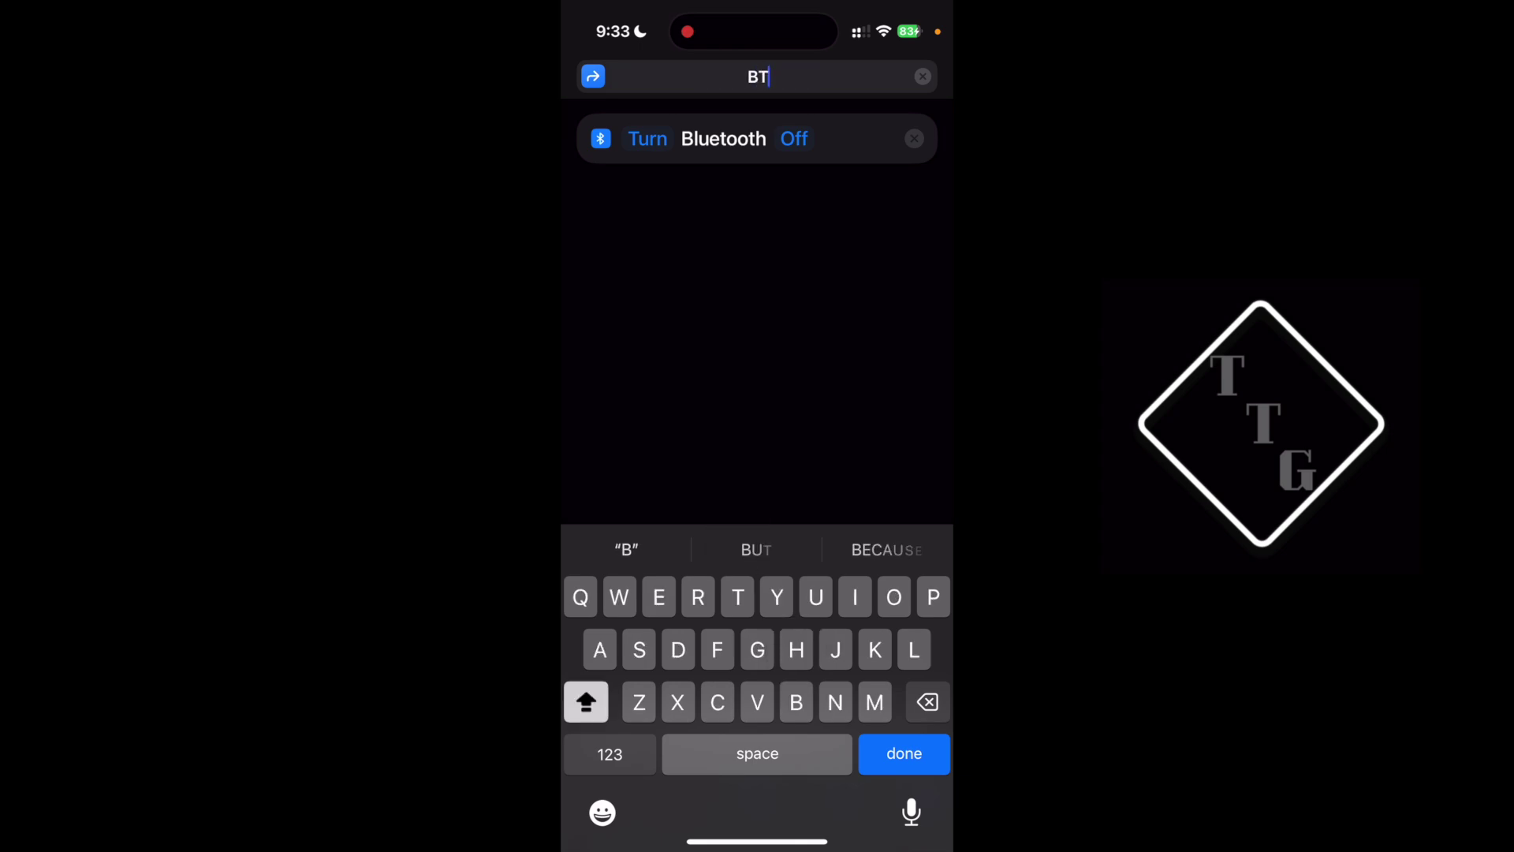
text(OFF)
click(610, 754)
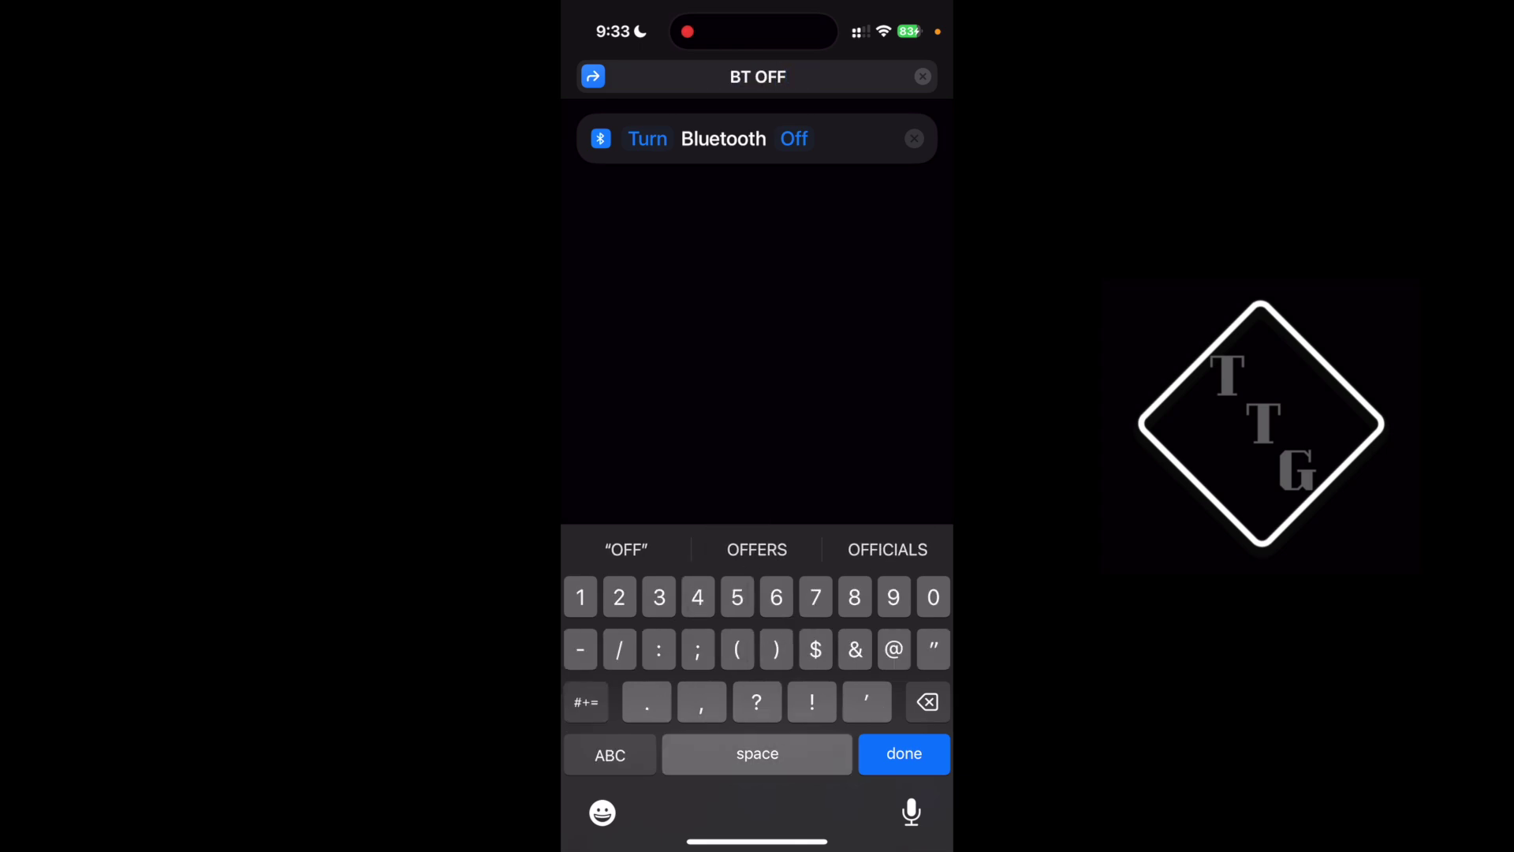
click(904, 754)
click(917, 77)
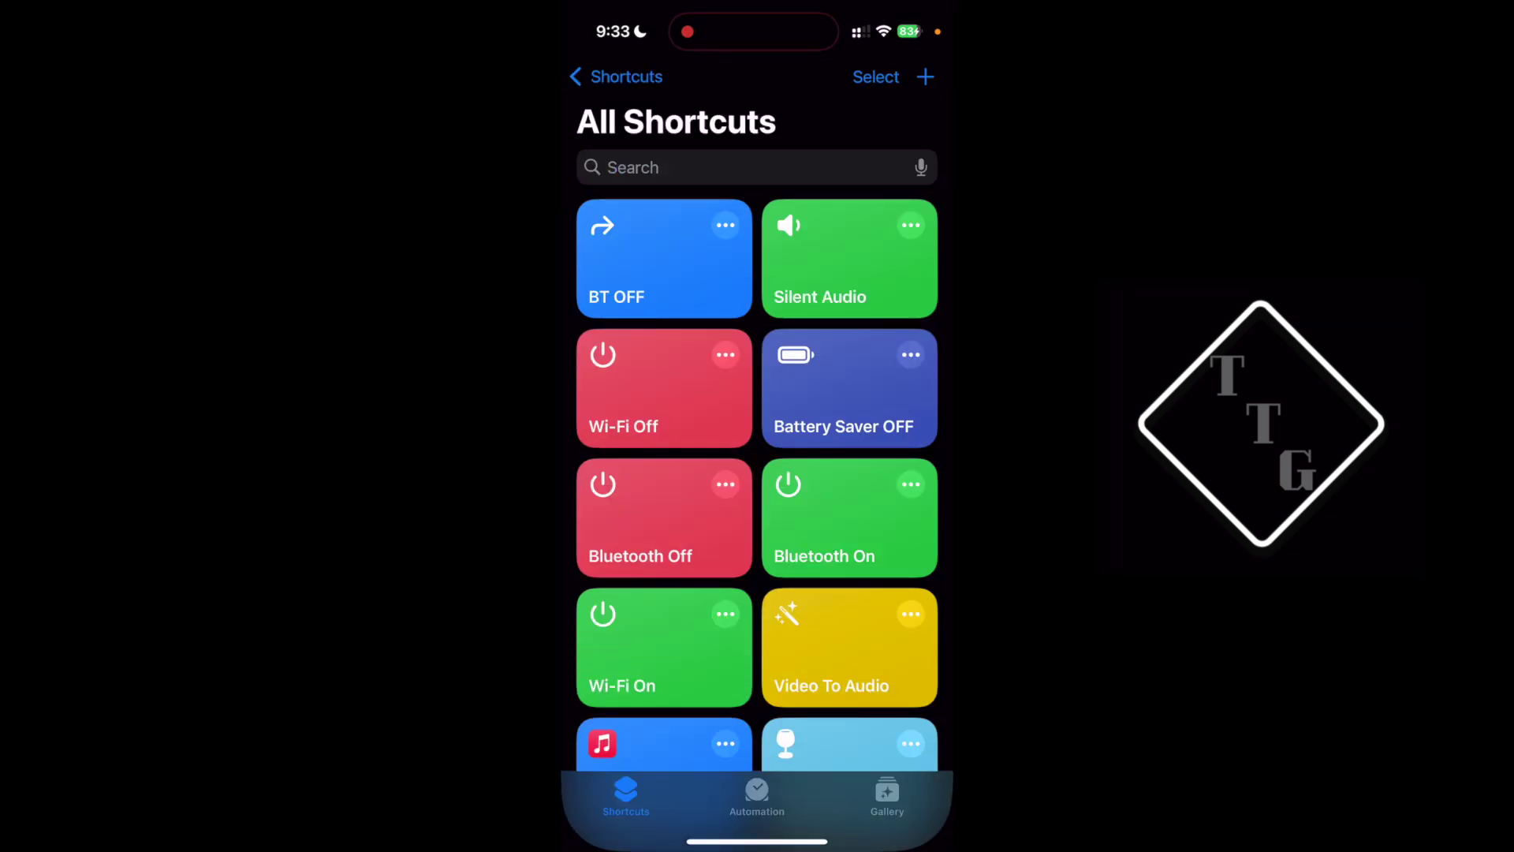
Add a Set Wi-Fi action to a new shortcut and switch it to Off.
click(926, 76)
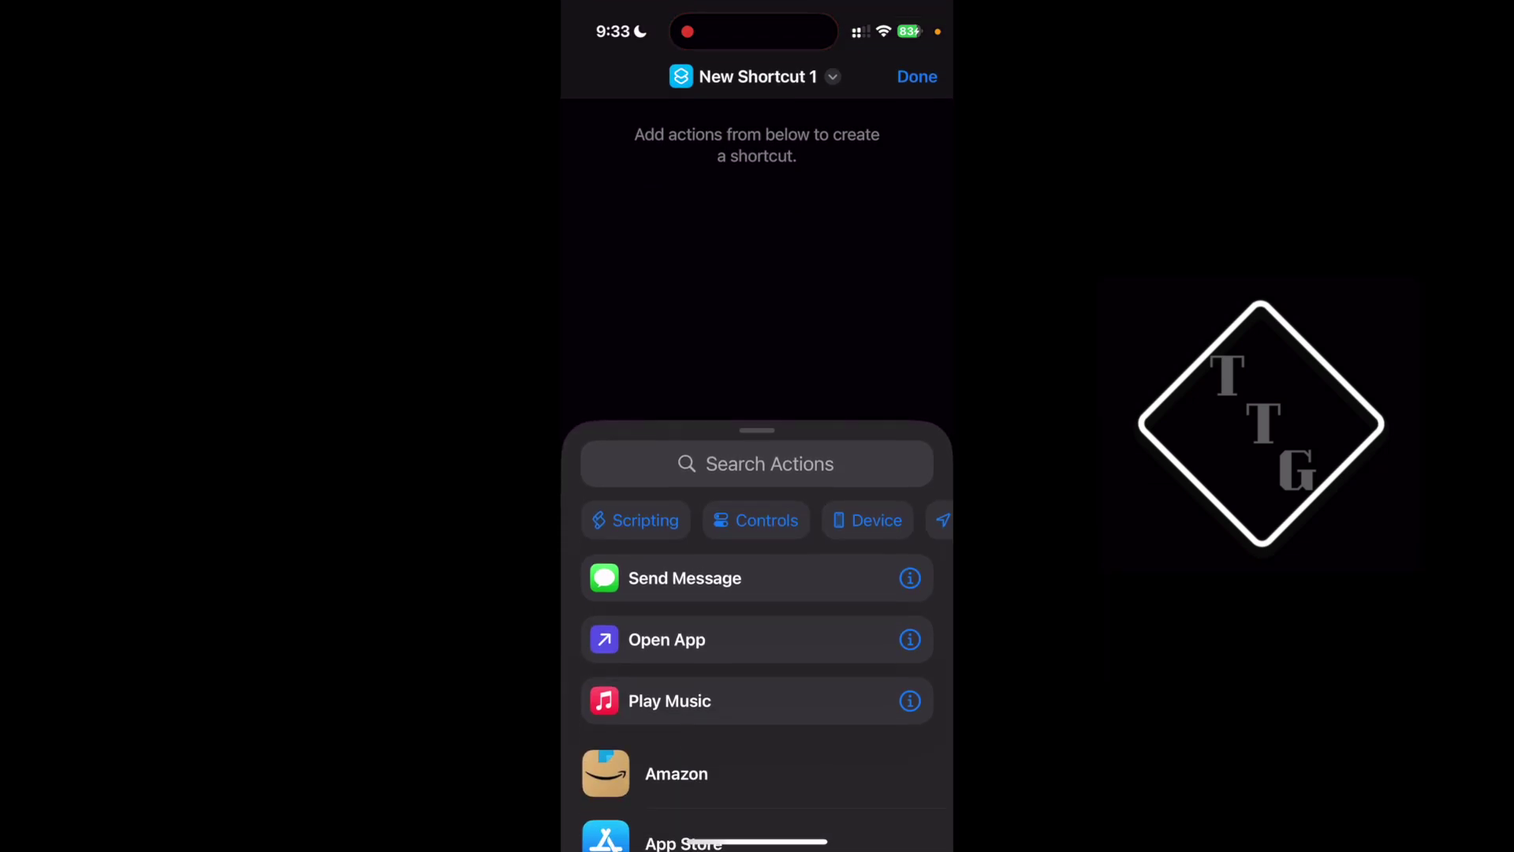
click(757, 464)
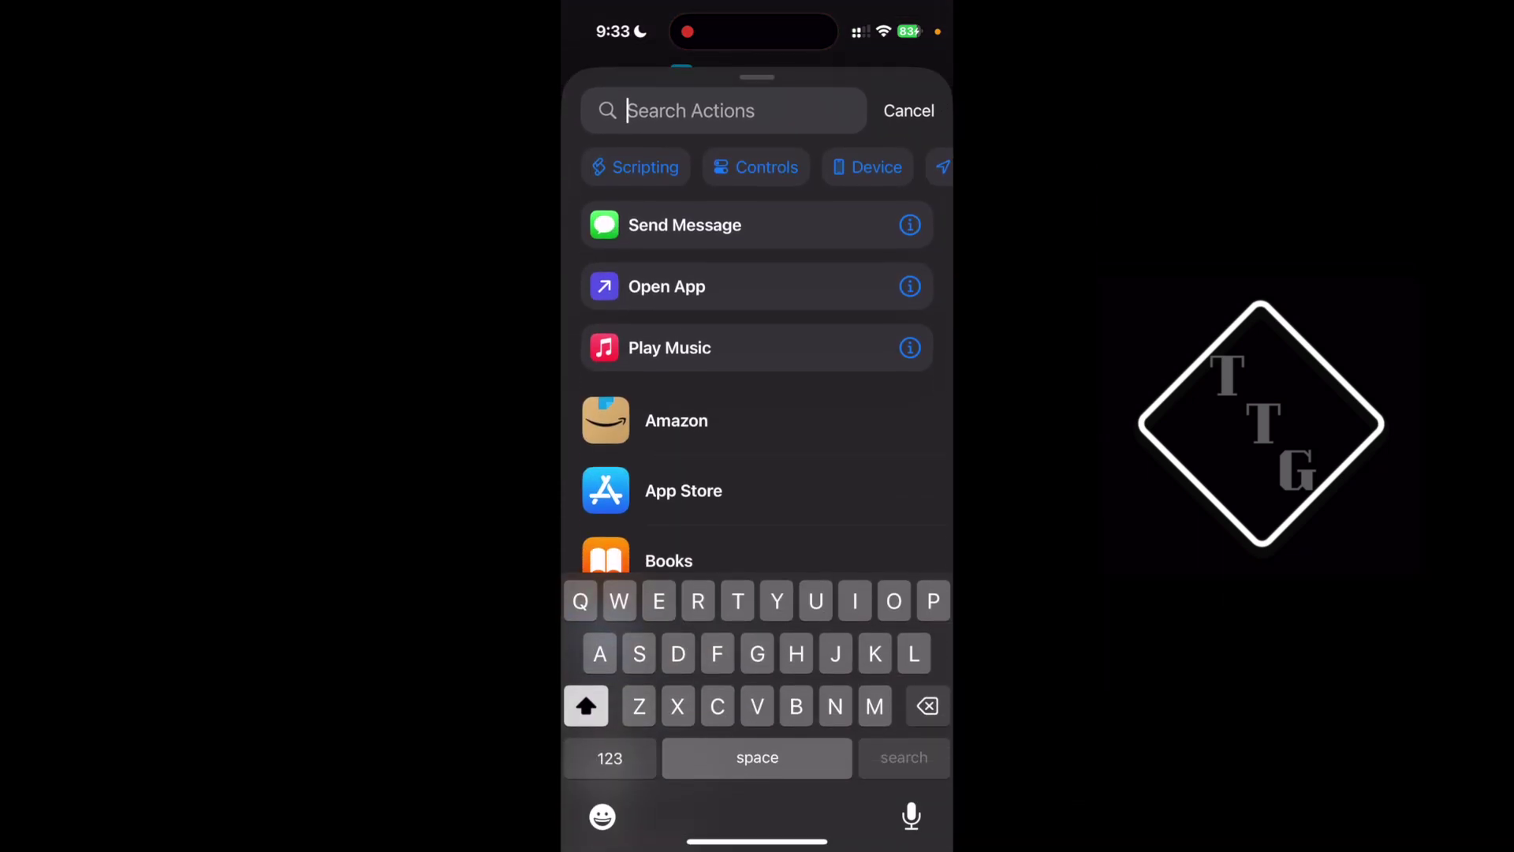
text(Wifi)
key(ctrl+a)
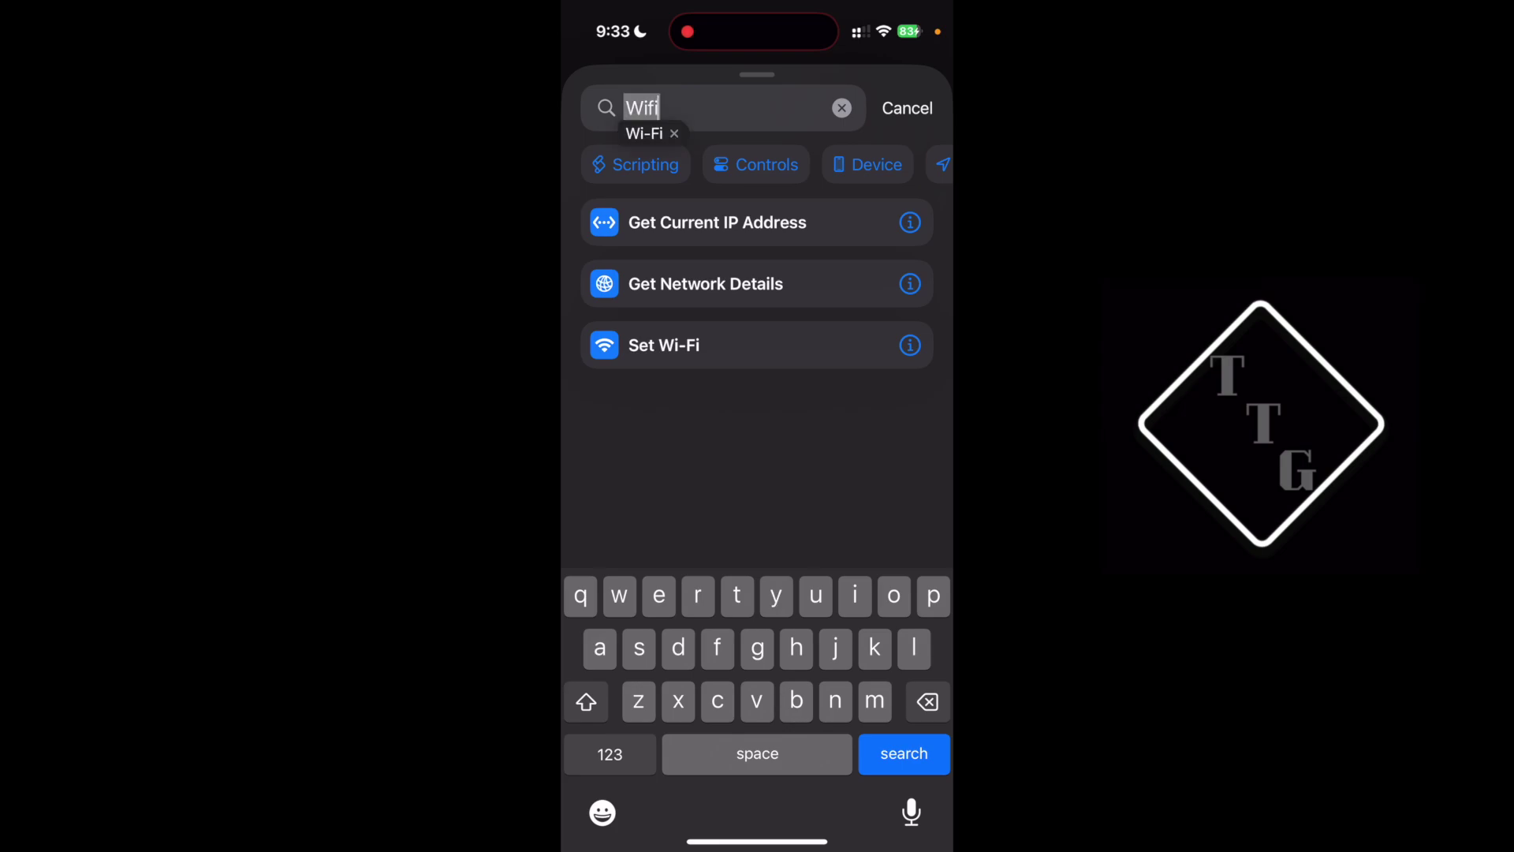
key(BackSpace)
click(664, 430)
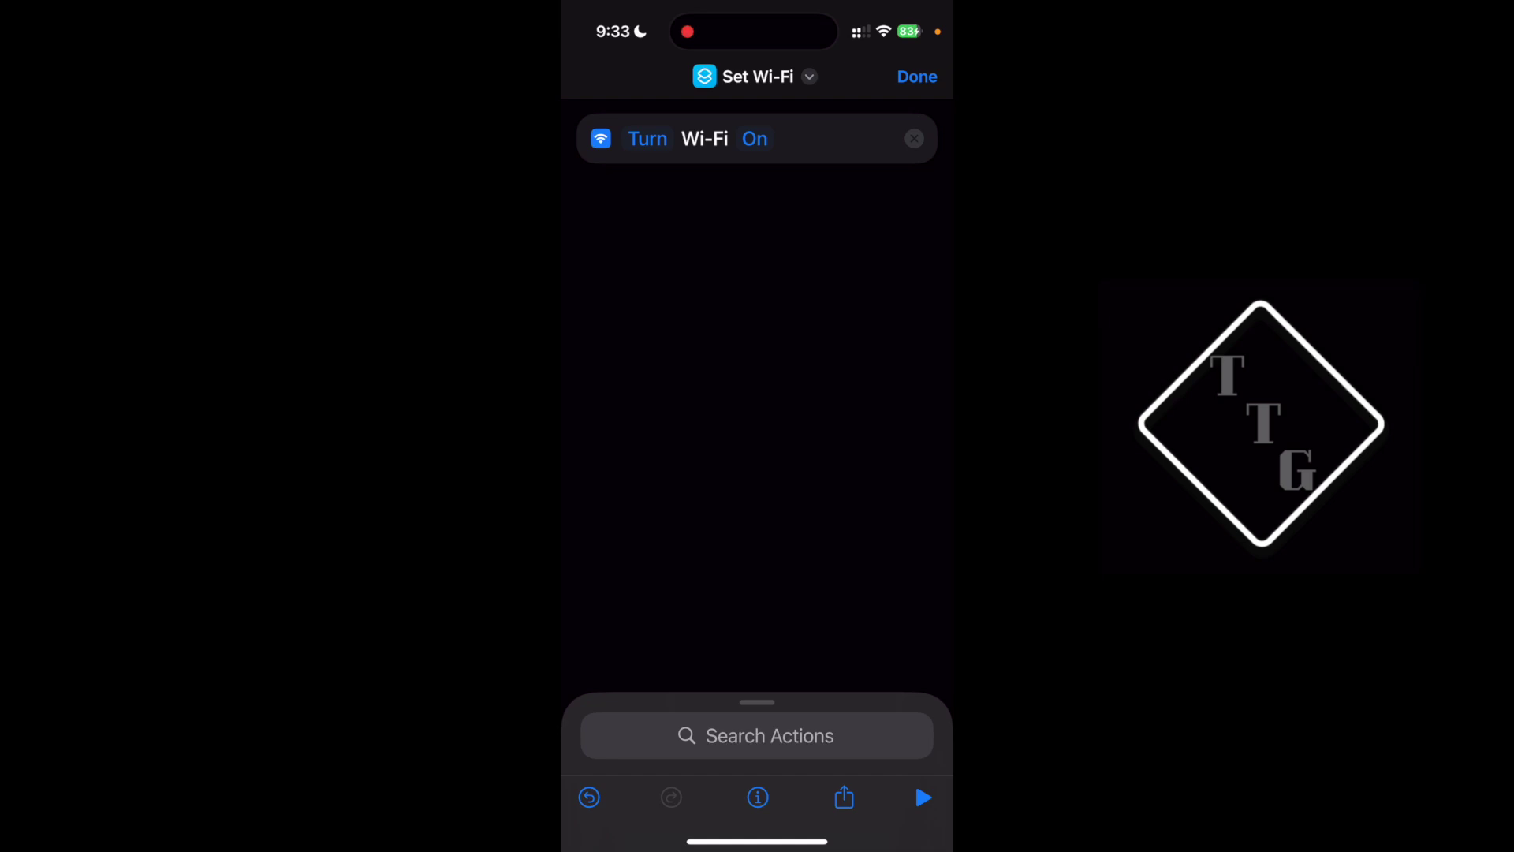
click(755, 139)
Give the Wi-Fi shortcut a location-arrow icon.
click(755, 76)
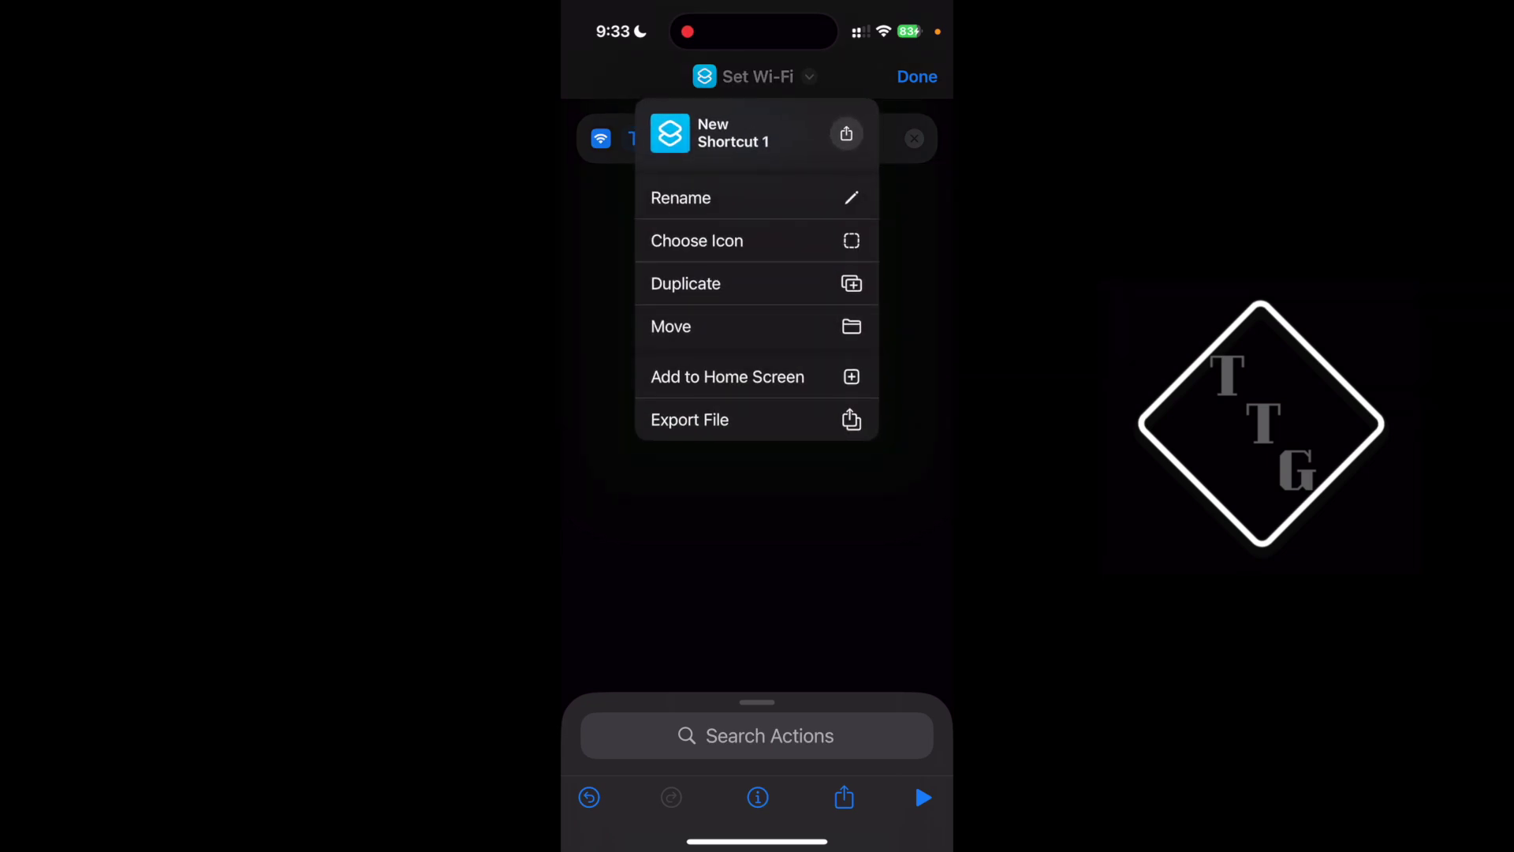
click(697, 241)
scroll(757, 473, down, 5)
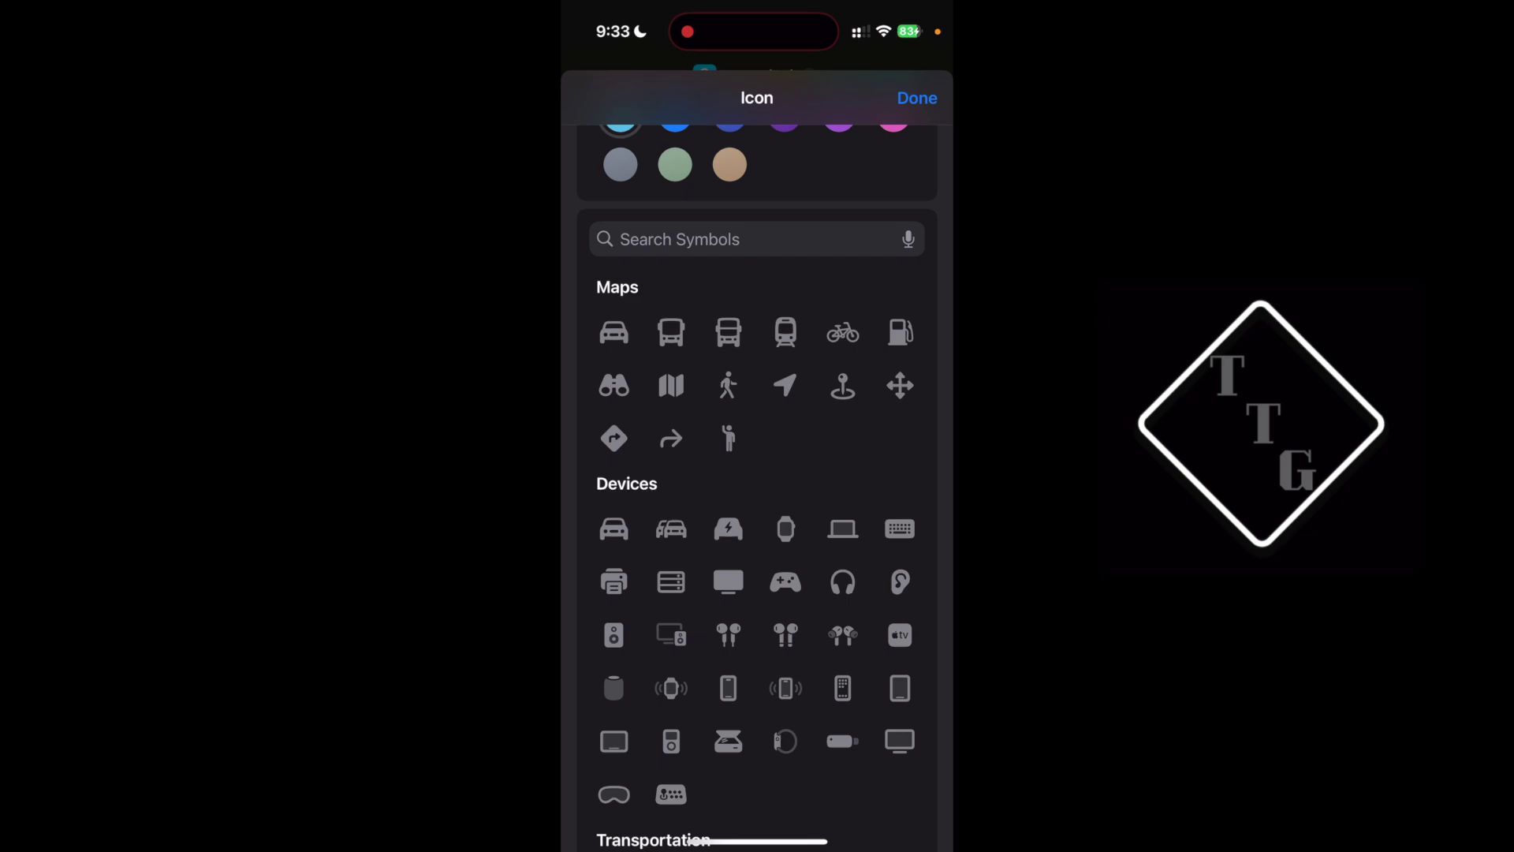
scroll(758, 486, up, 1)
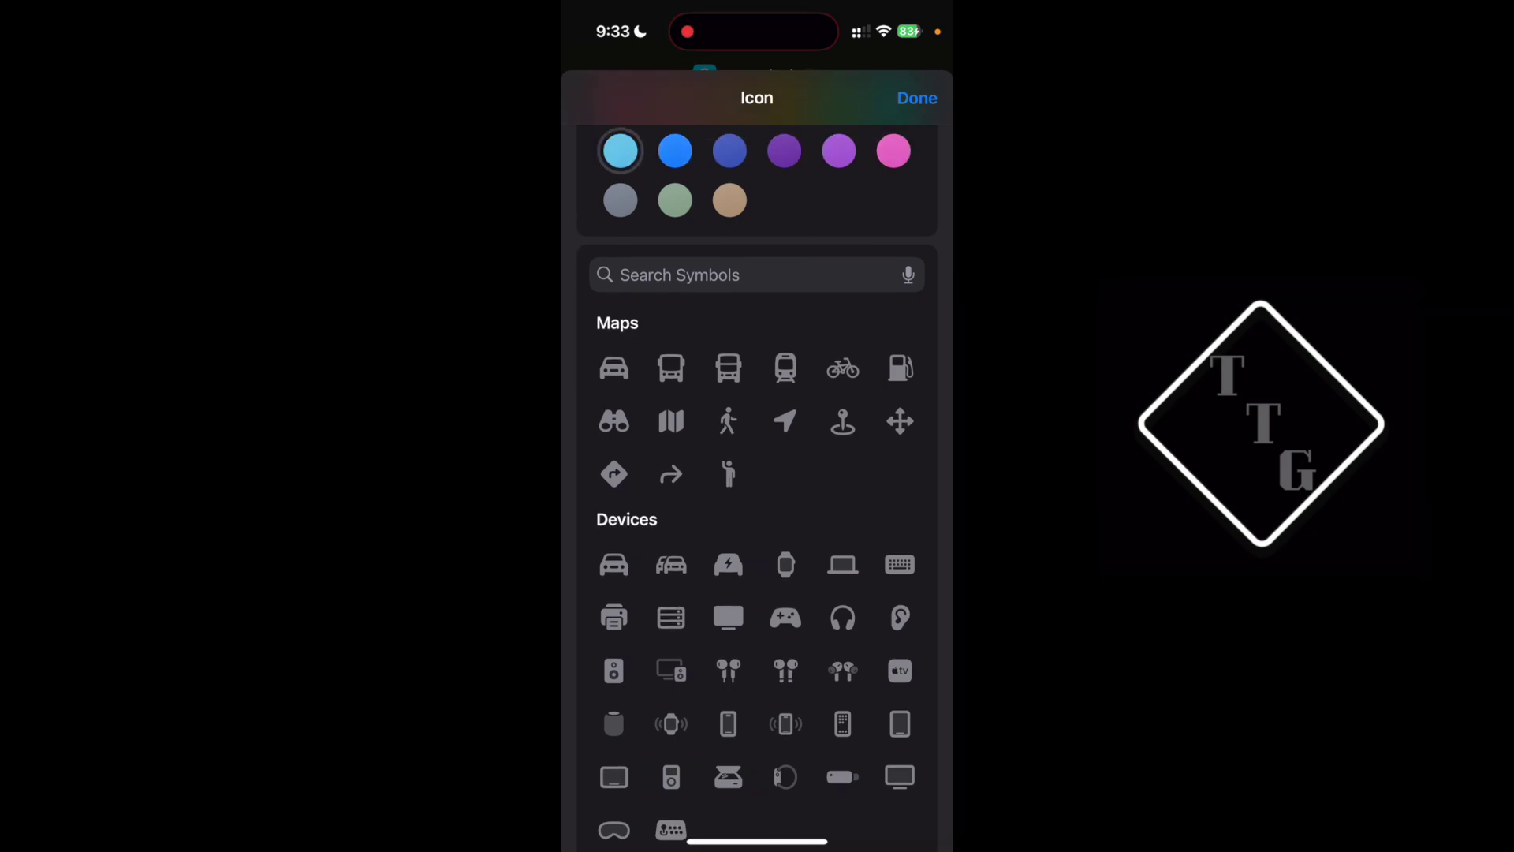
click(784, 420)
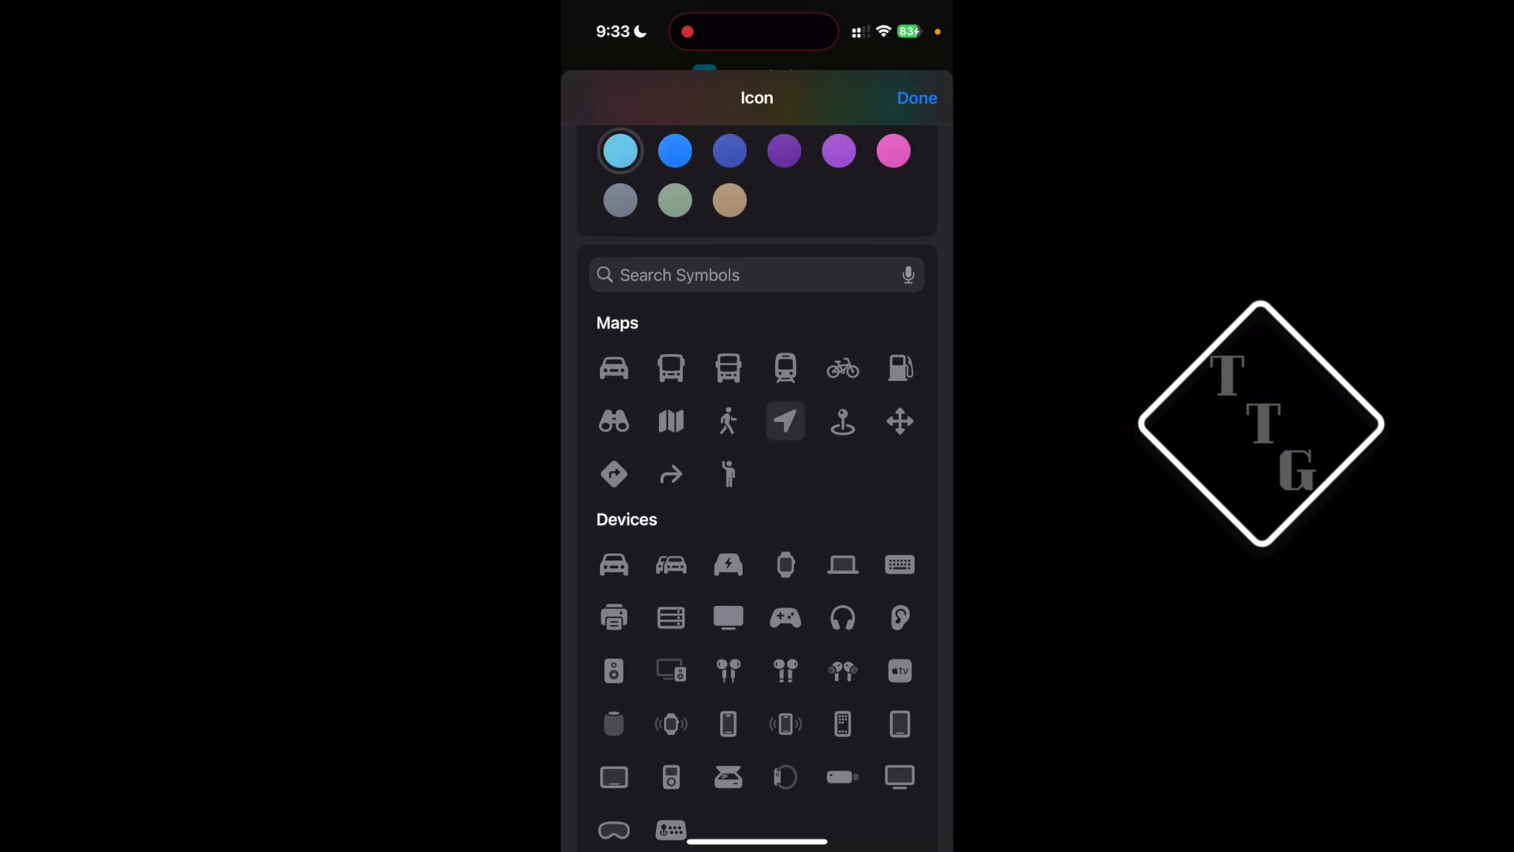
click(918, 98)
Try renaming the shortcut, which triggers a duplicate-name warning.
click(758, 77)
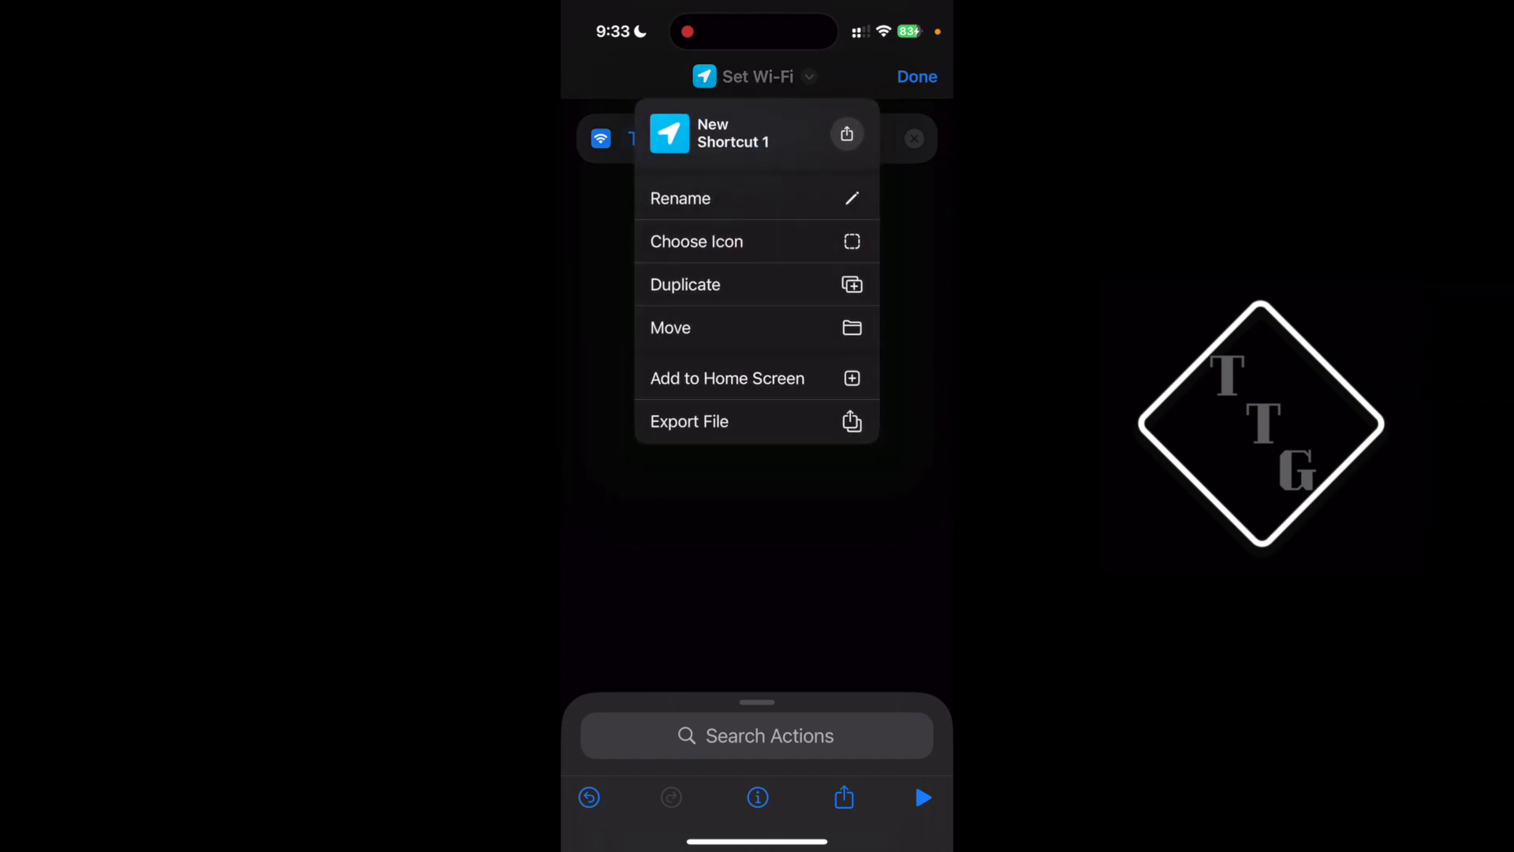
click(686, 196)
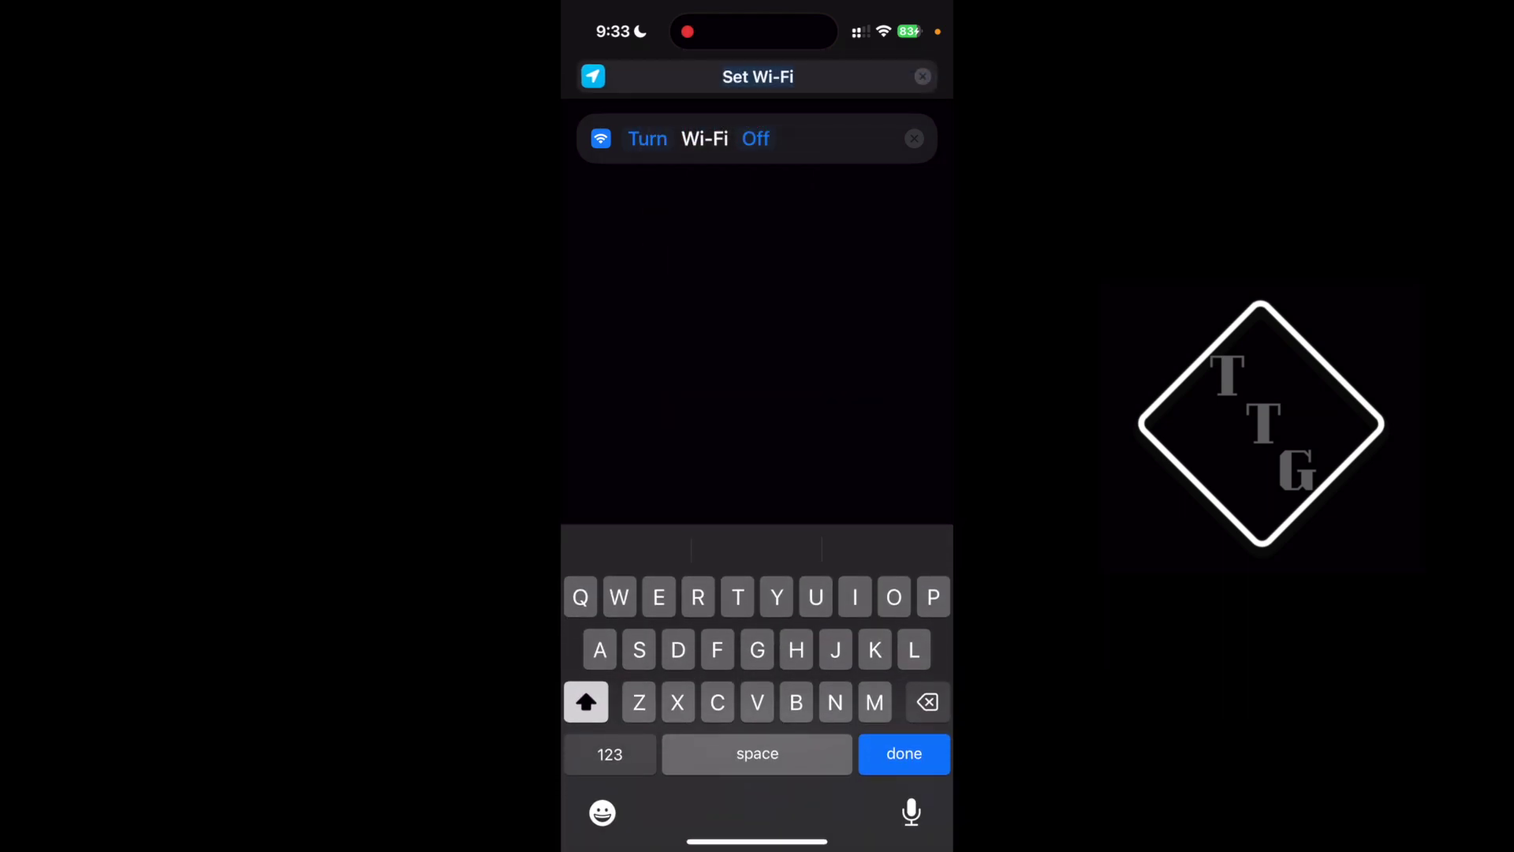
text(Wi-Fi)
key(space)
key(shift)
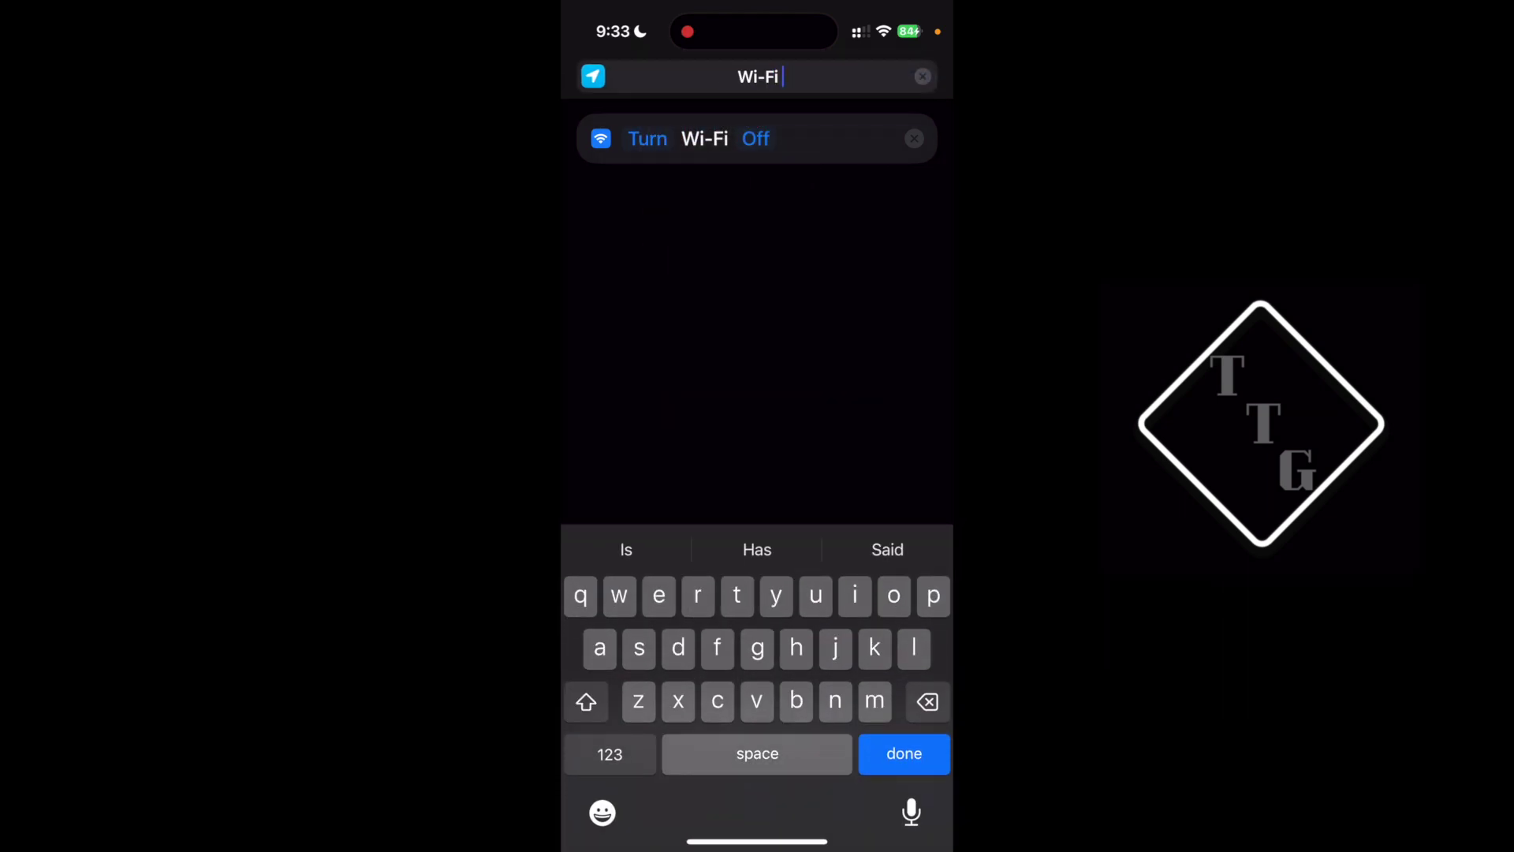
text(off)
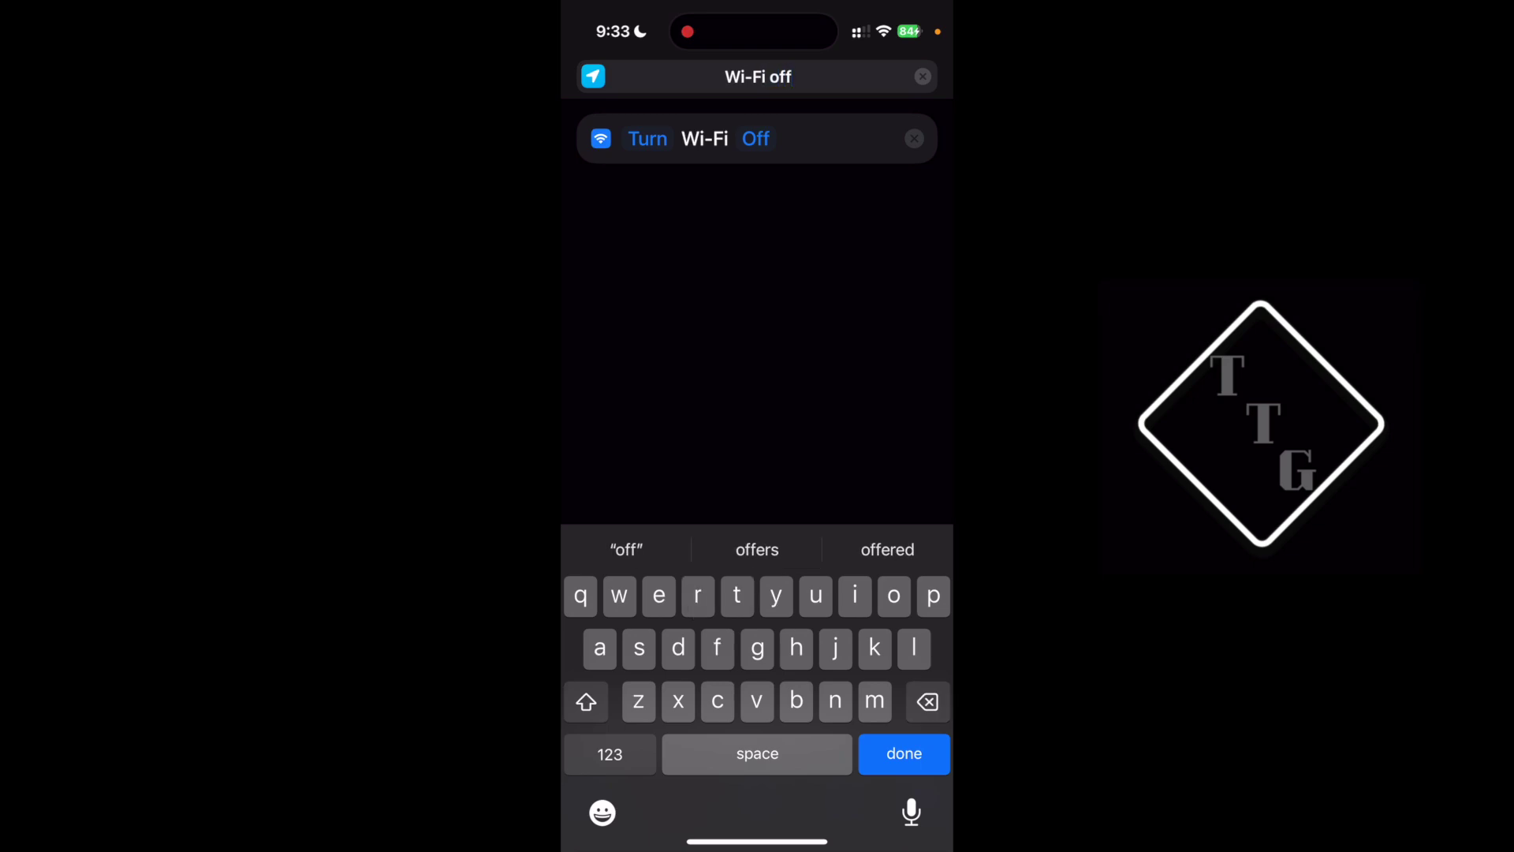
key(Return)
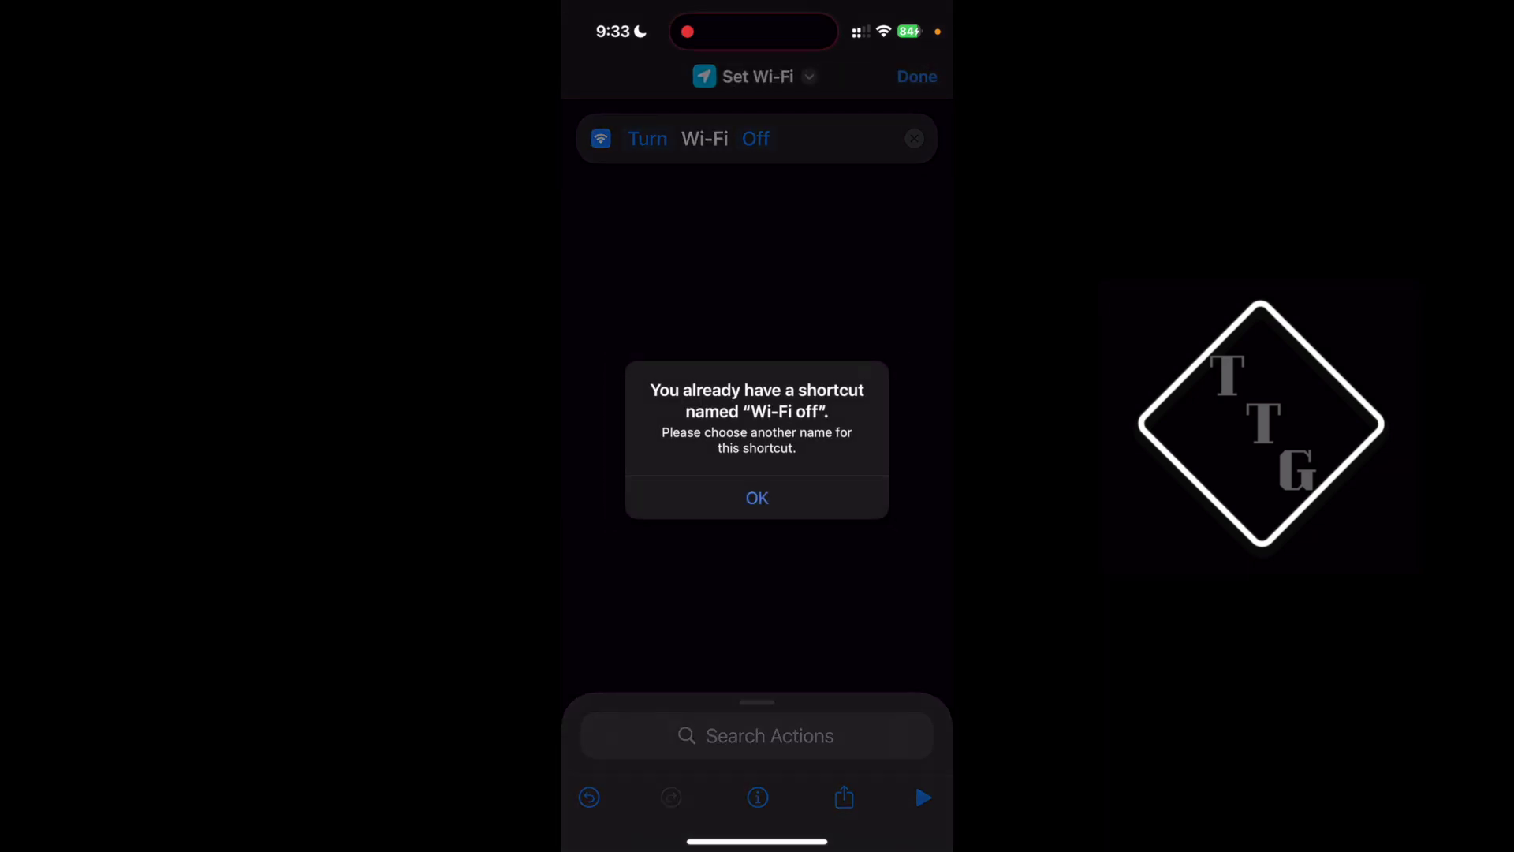
Dismiss the warning, rename the shortcut 'Wifi Off', and save it.
click(757, 497)
click(757, 77)
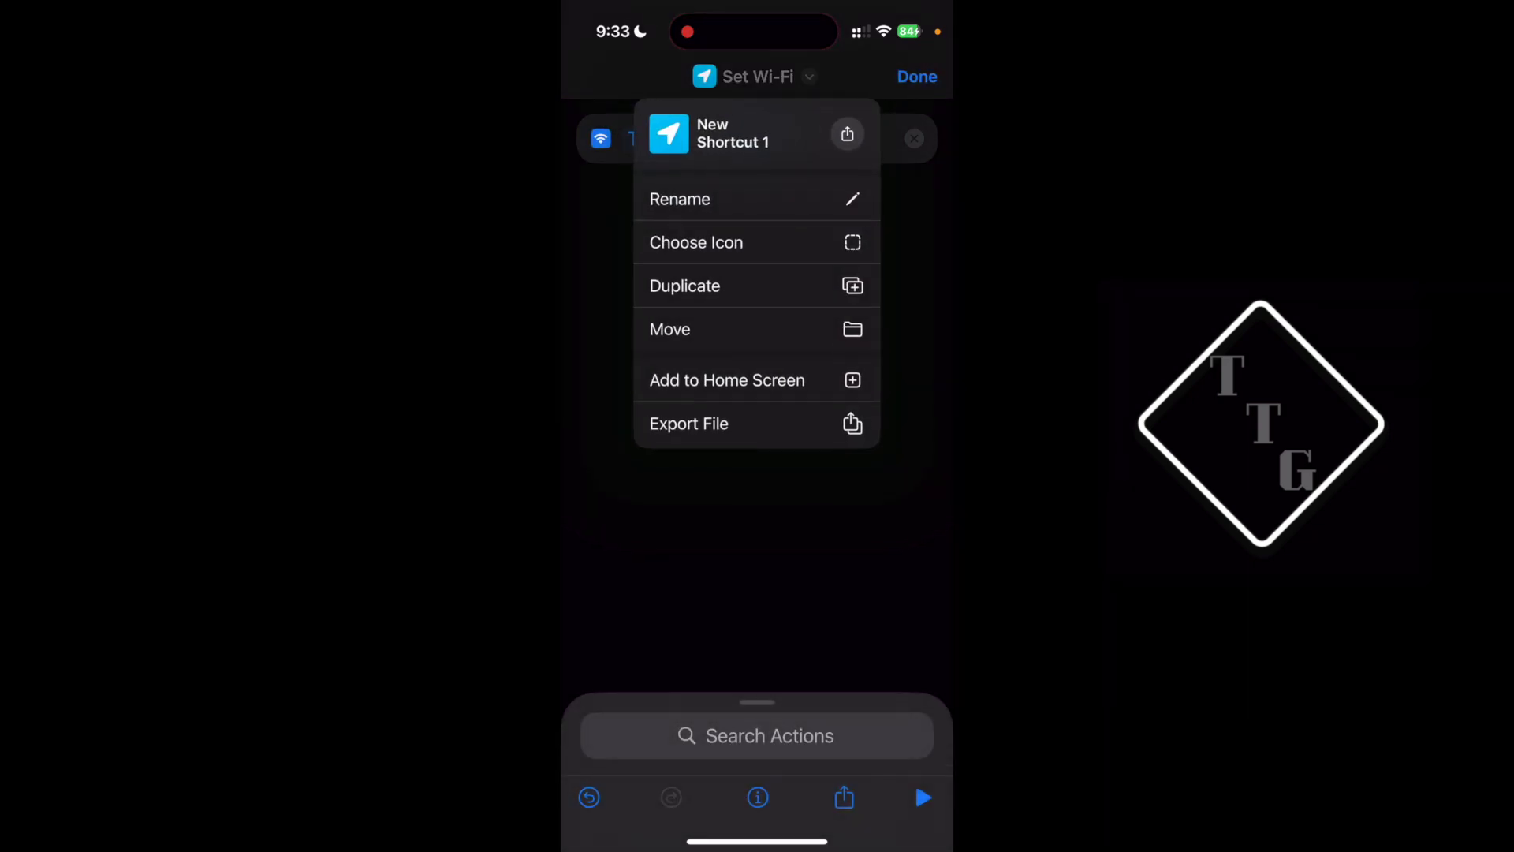
click(662, 199)
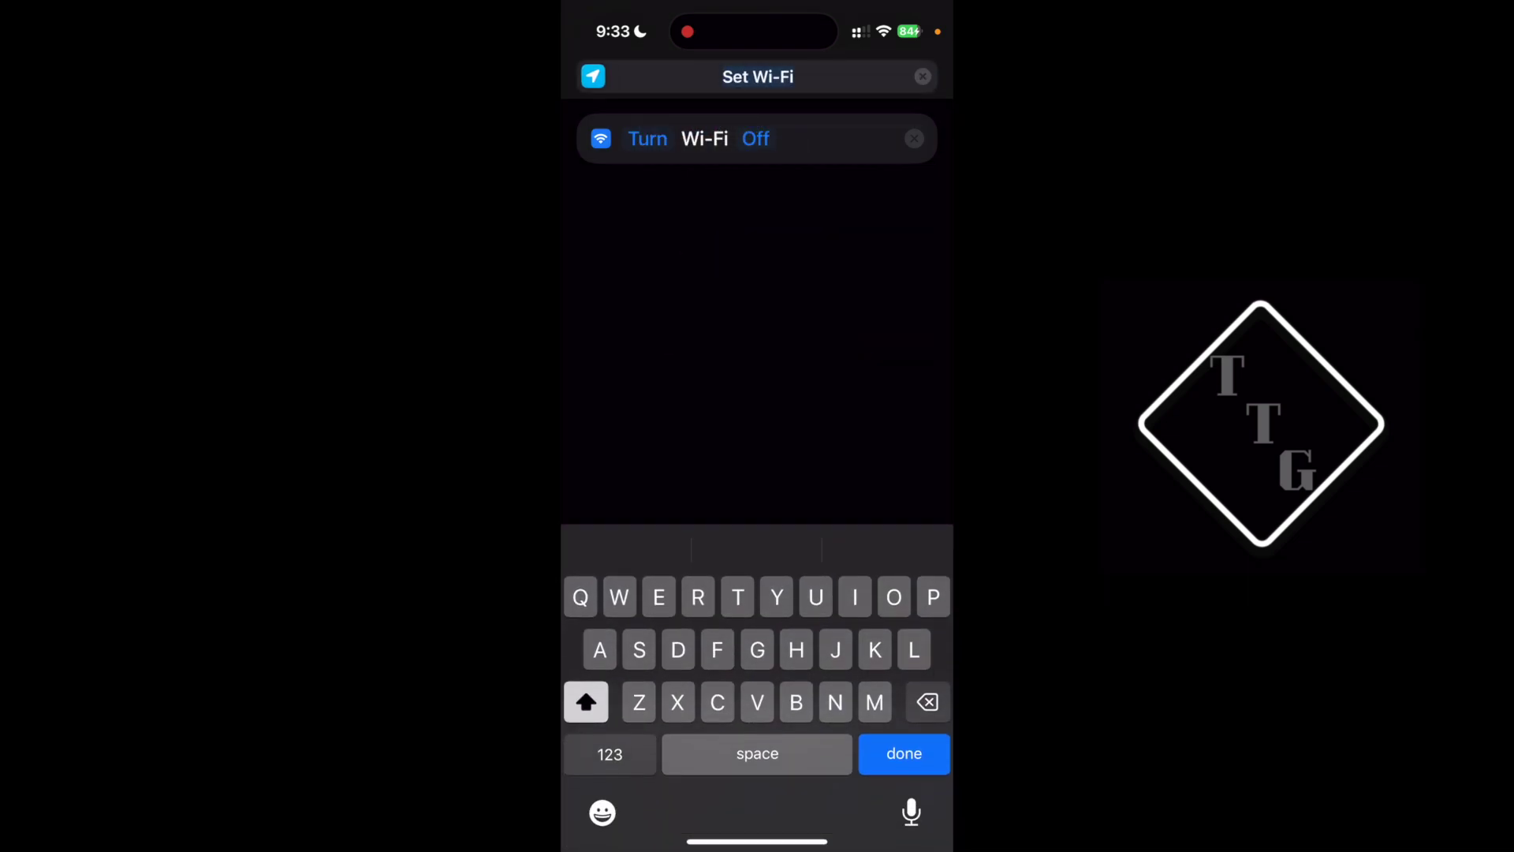
text(Wifi)
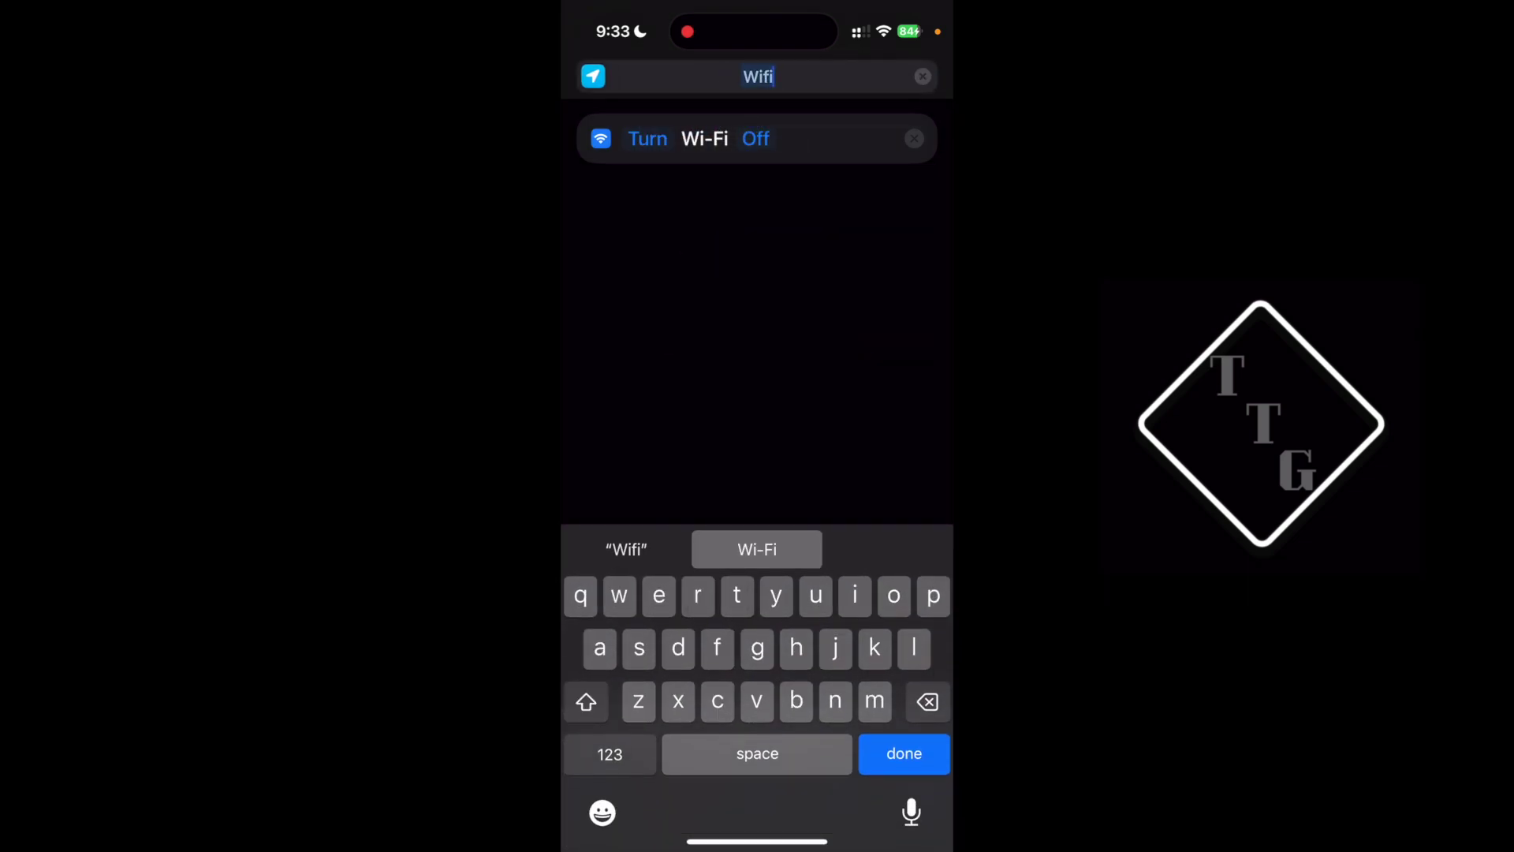
text( Off)
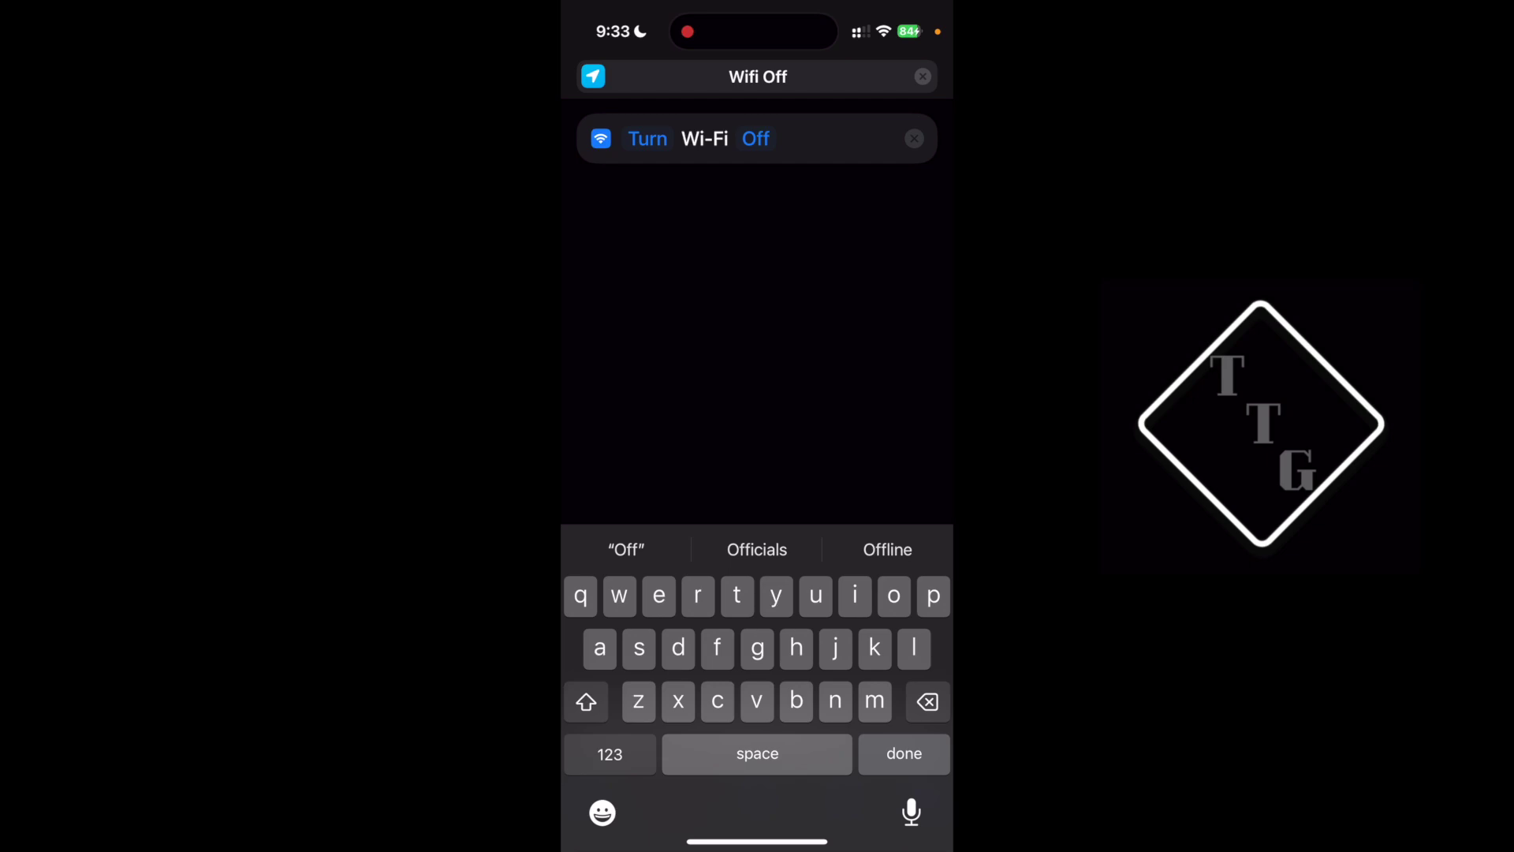
key(Return)
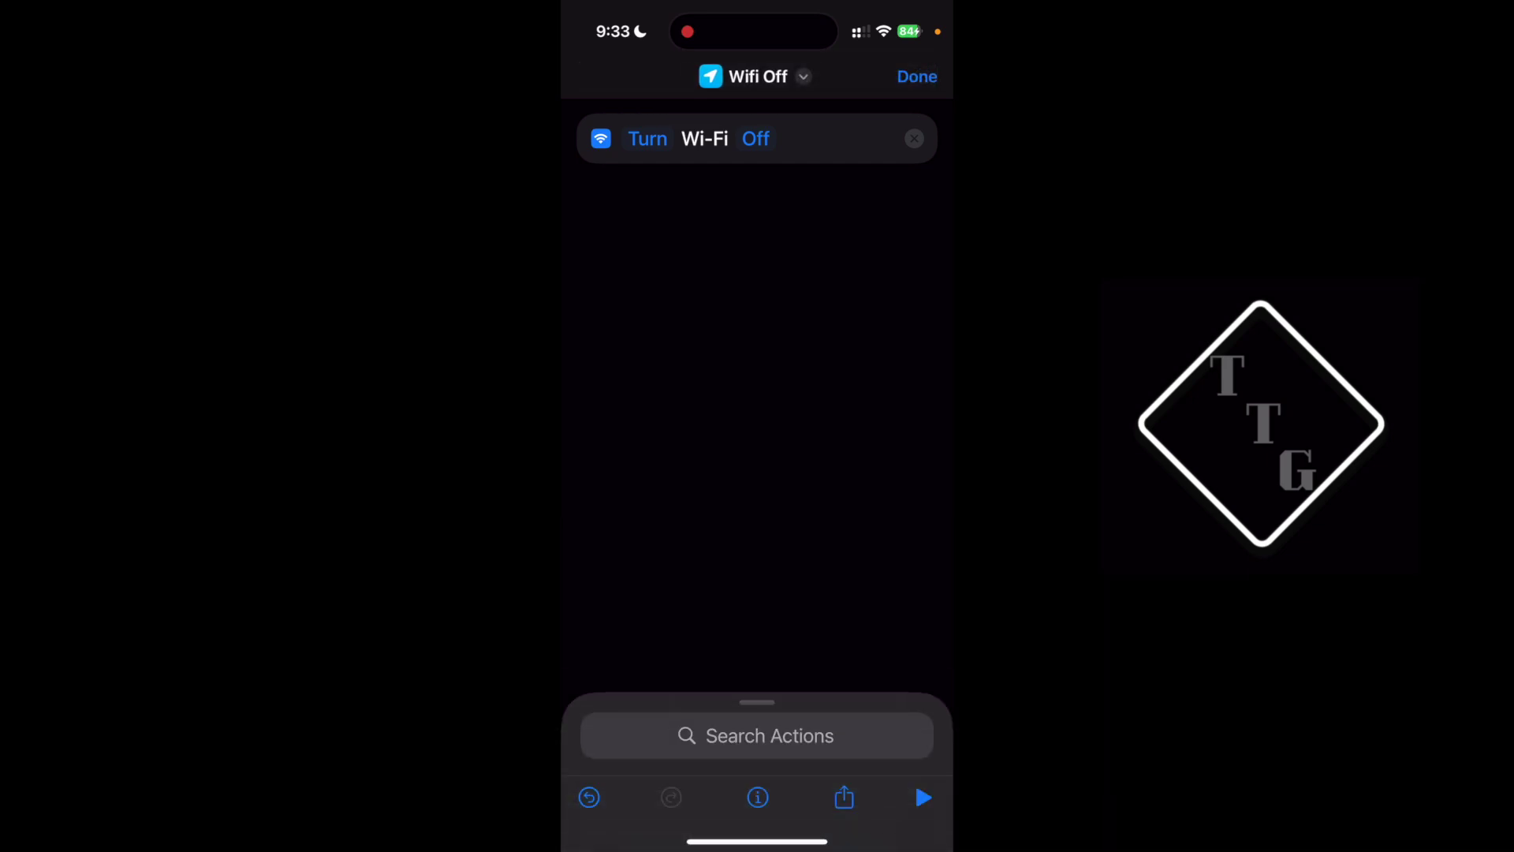
click(918, 77)
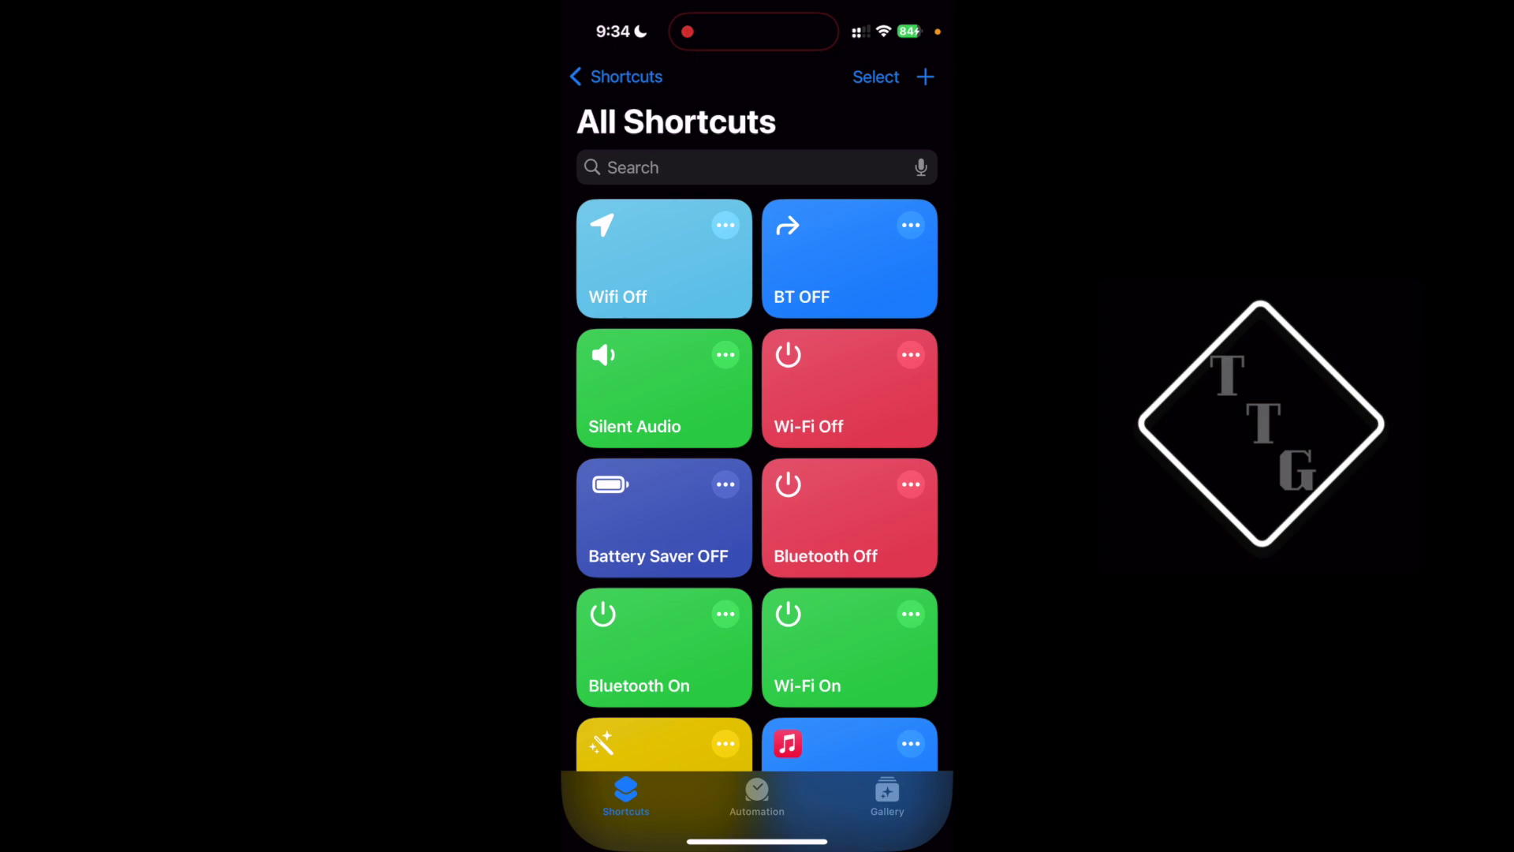
Leave Shortcuts and enter Control Center editing on a new empty page.
click(665, 258)
drag(757, 841, 758, 552)
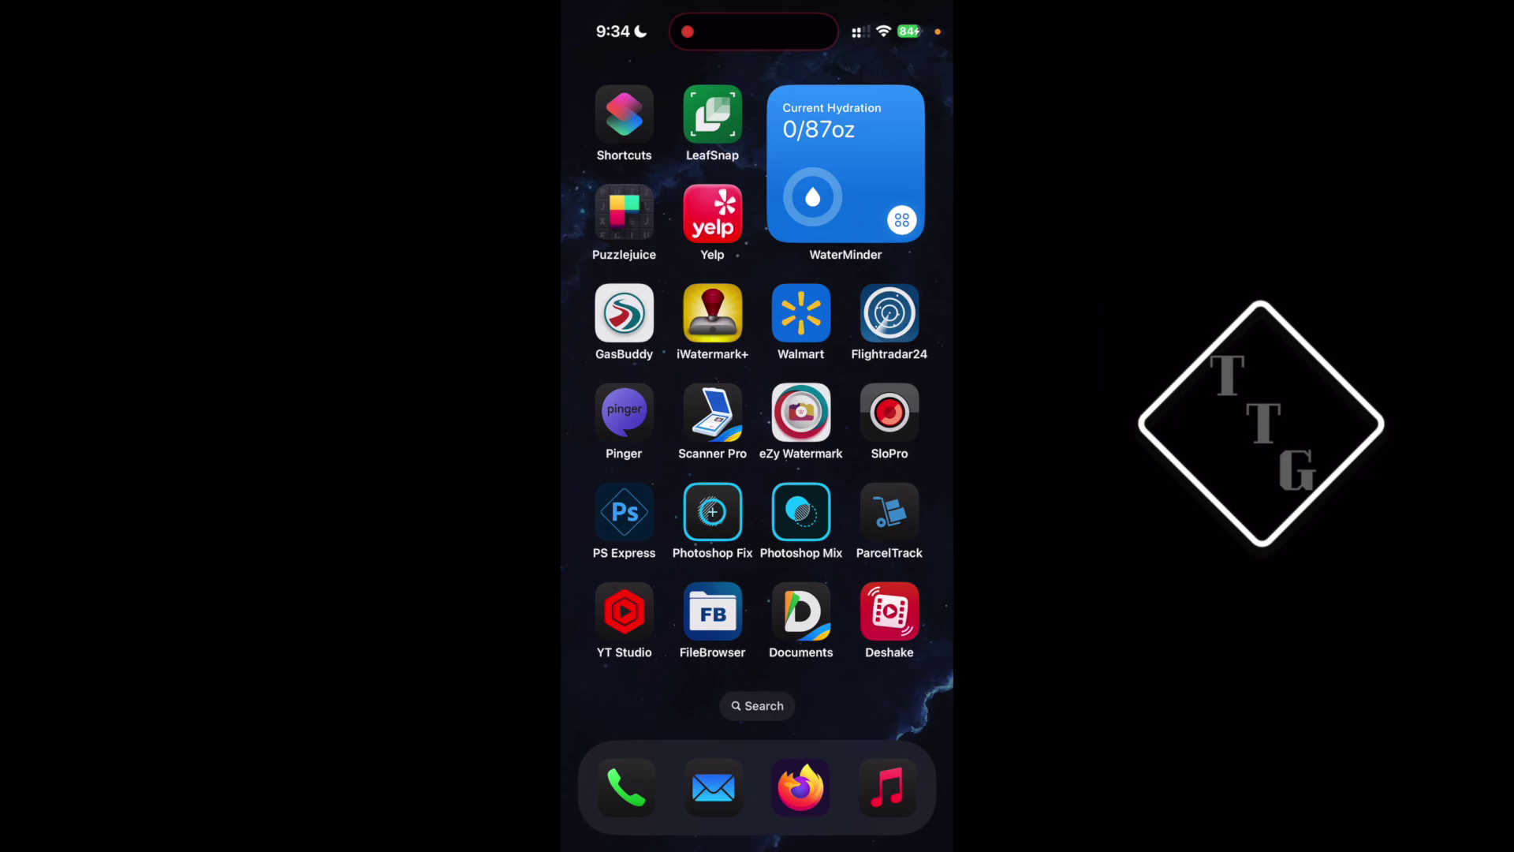
drag(907, 16, 907, 395)
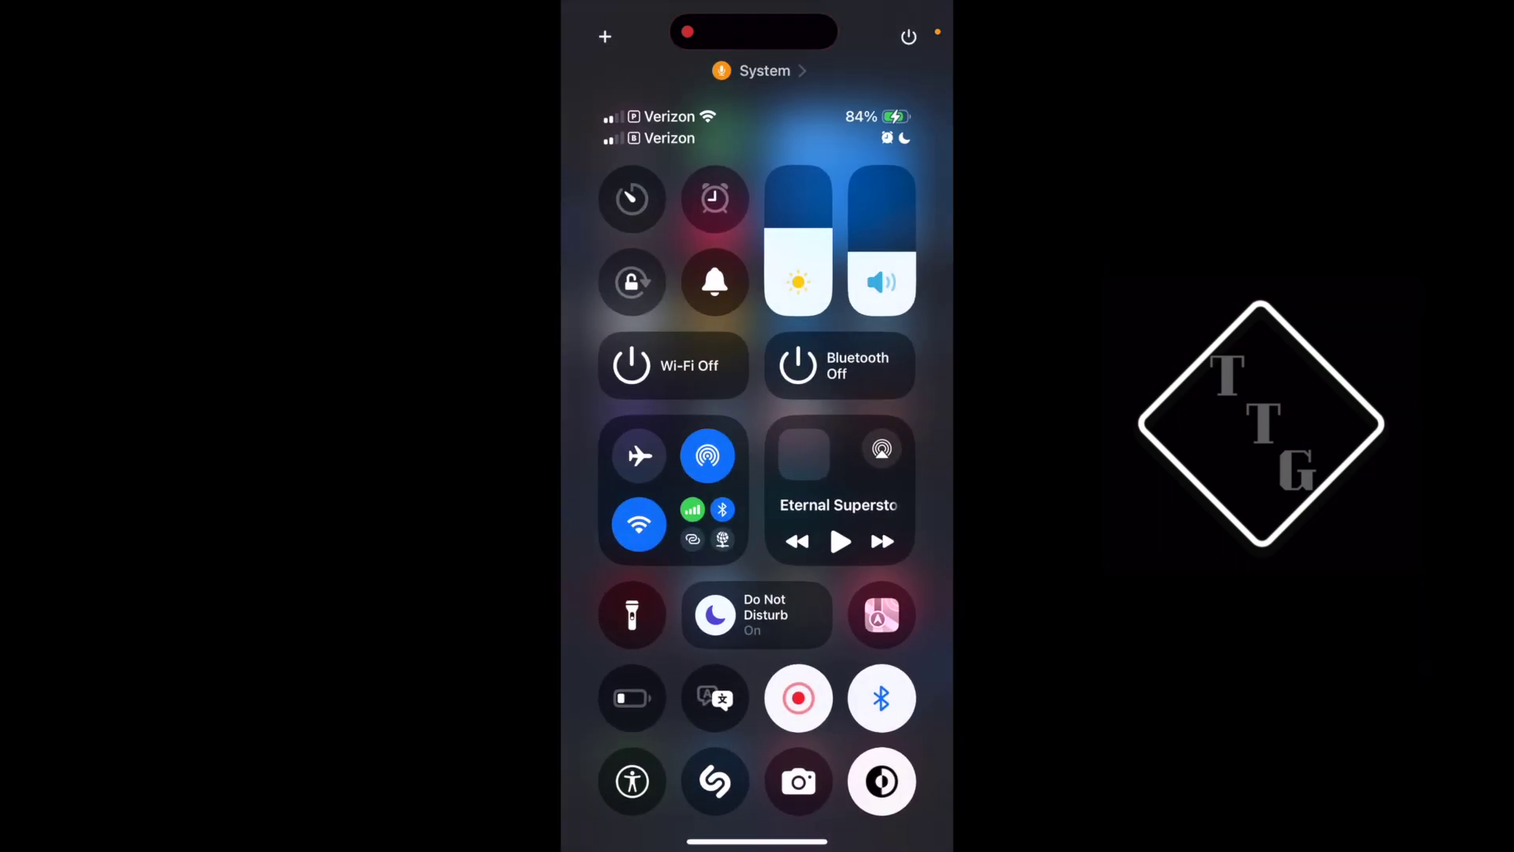
click(605, 36)
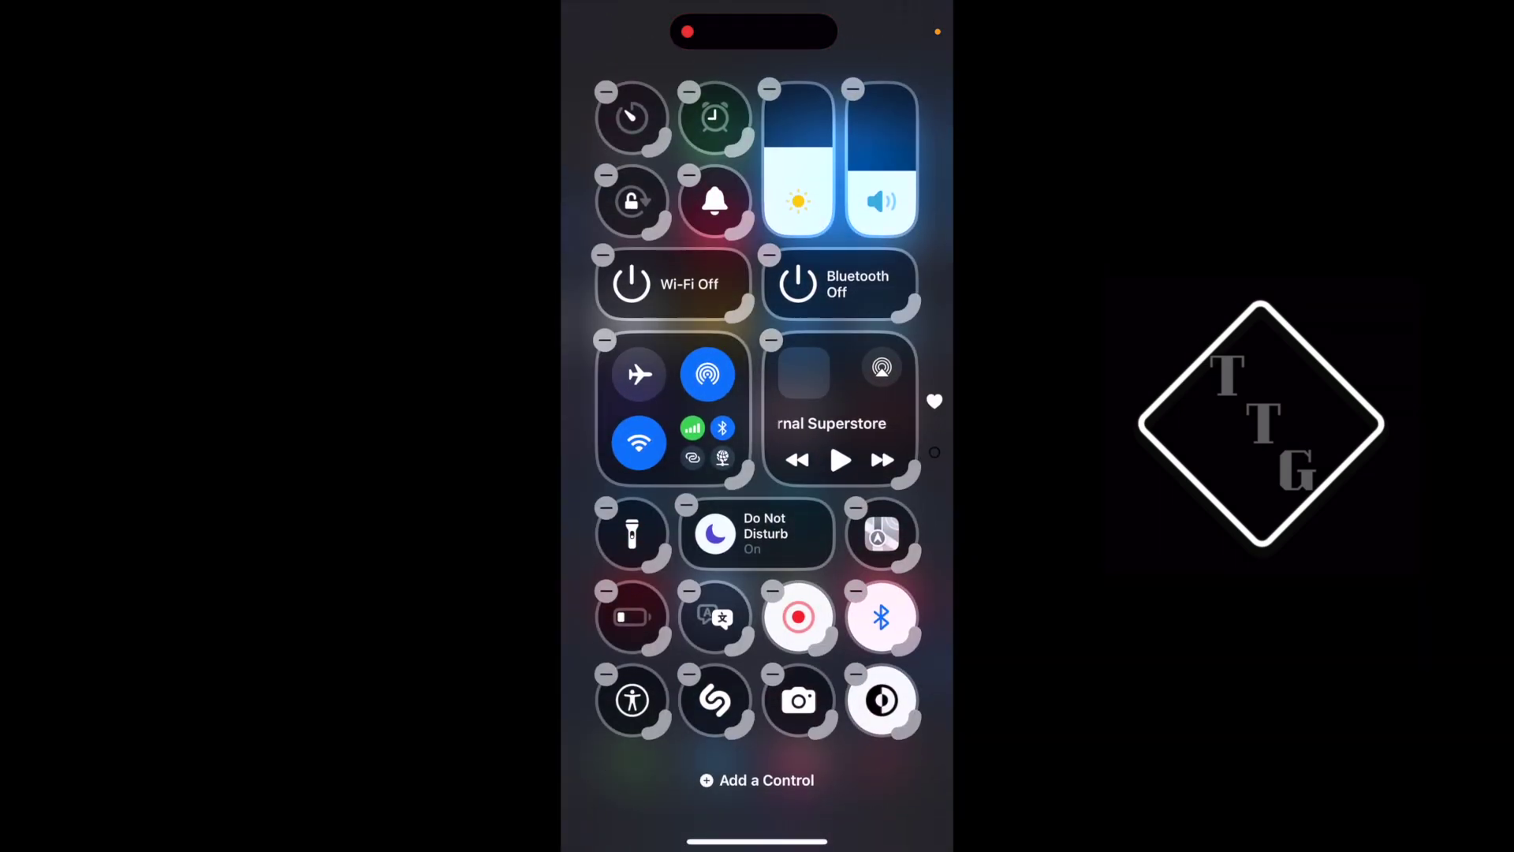
drag(757, 592, 757, 198)
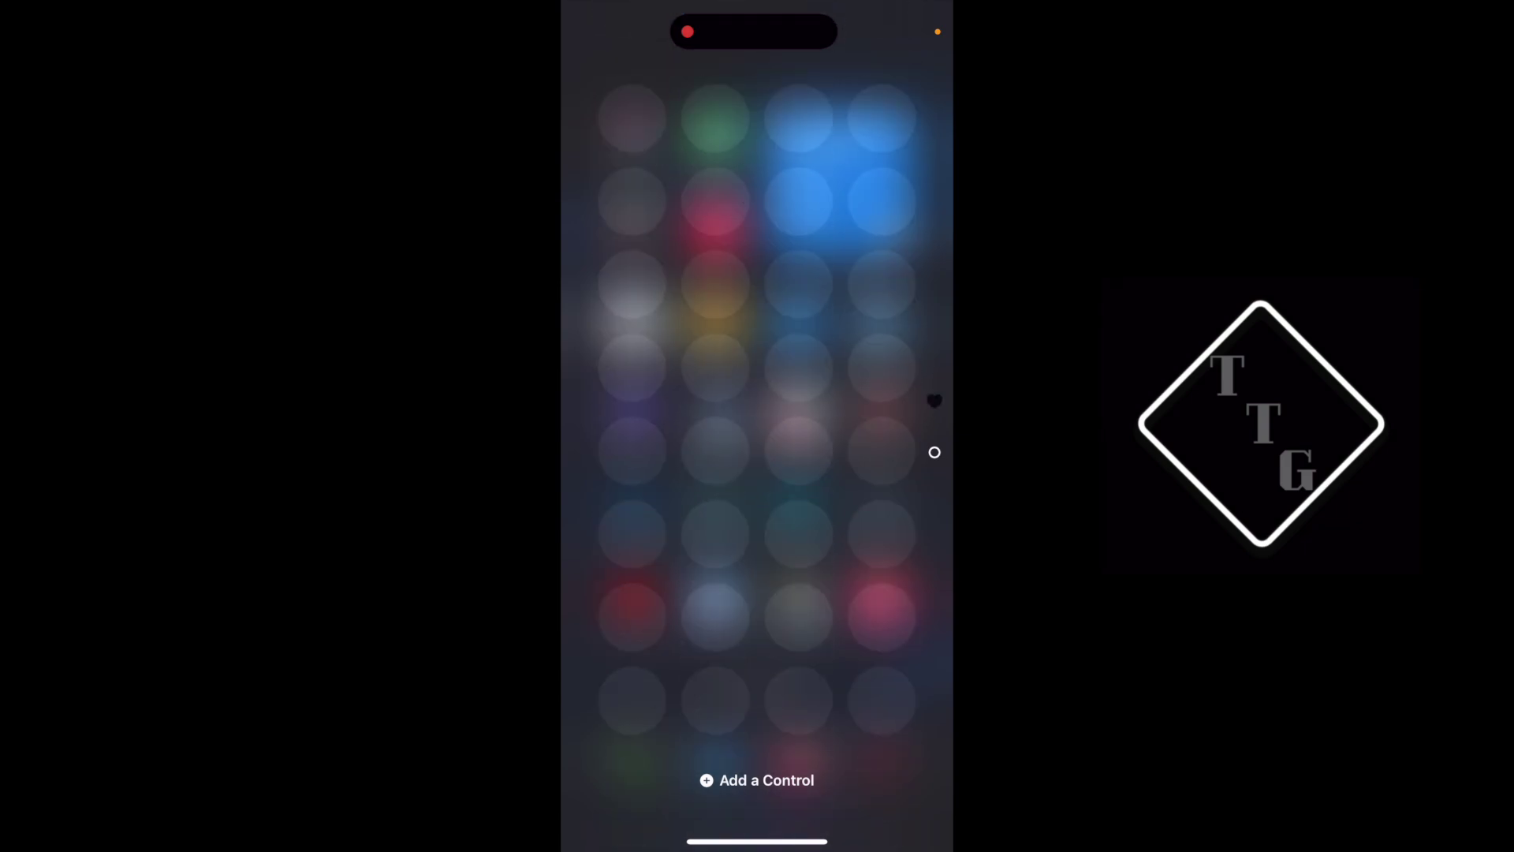
Add the Shortcut control twice from the gallery, searching 'short' each time.
click(757, 781)
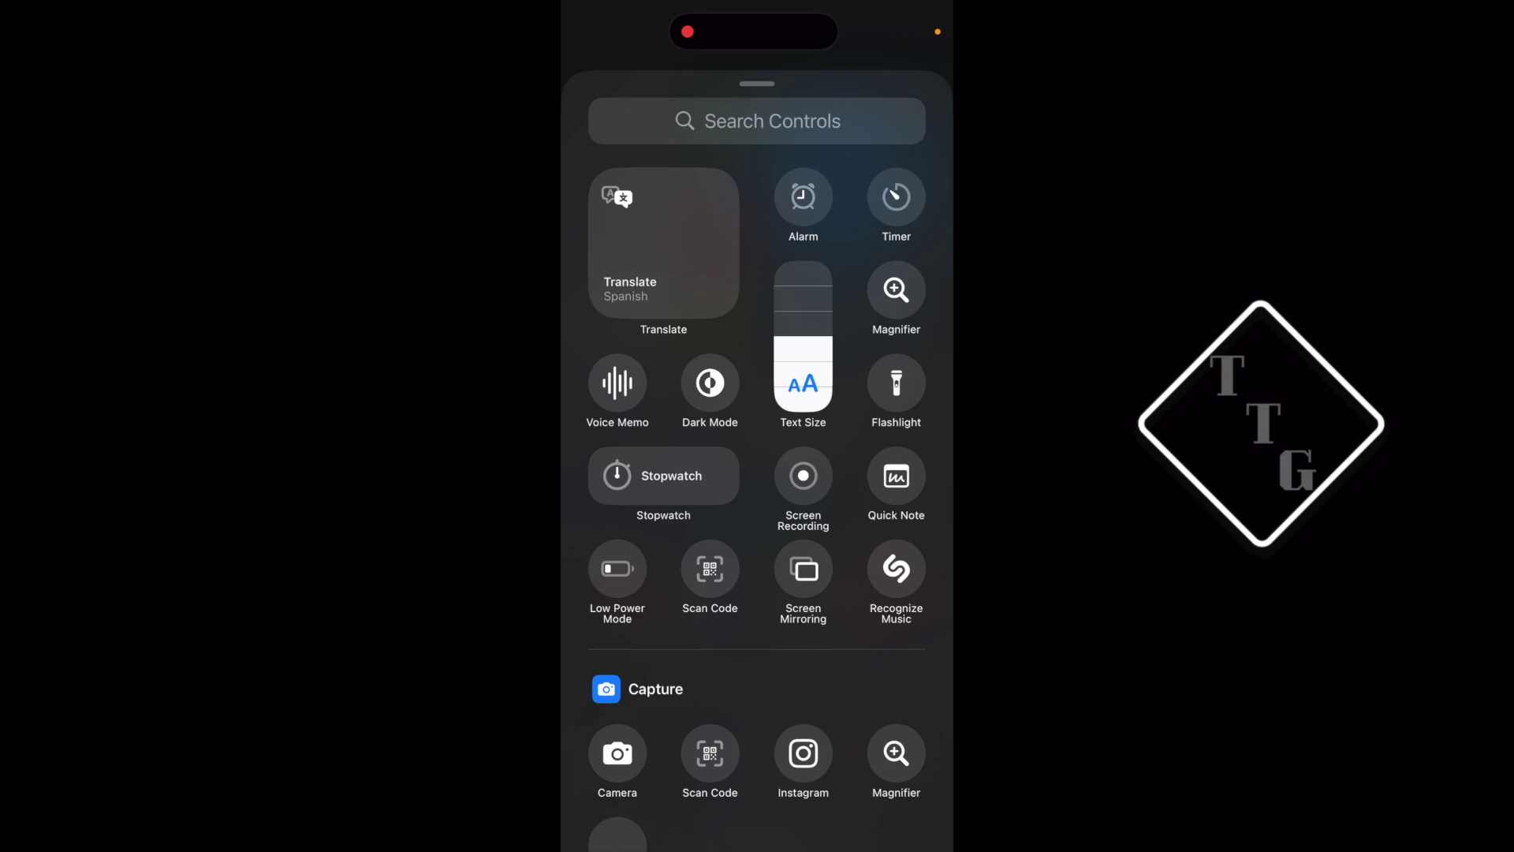
click(758, 121)
text(s)
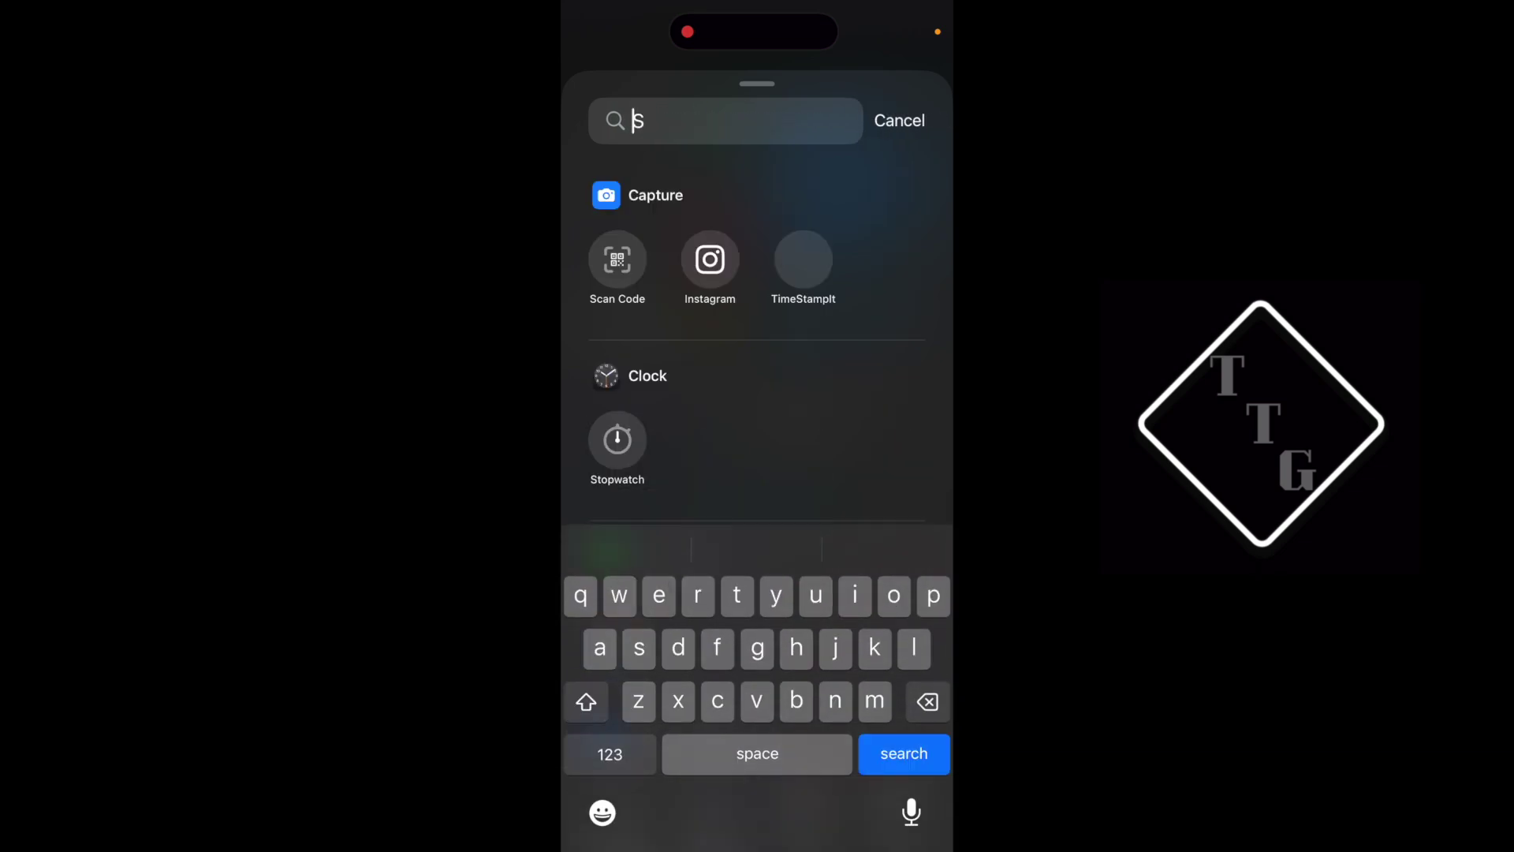
text(hort)
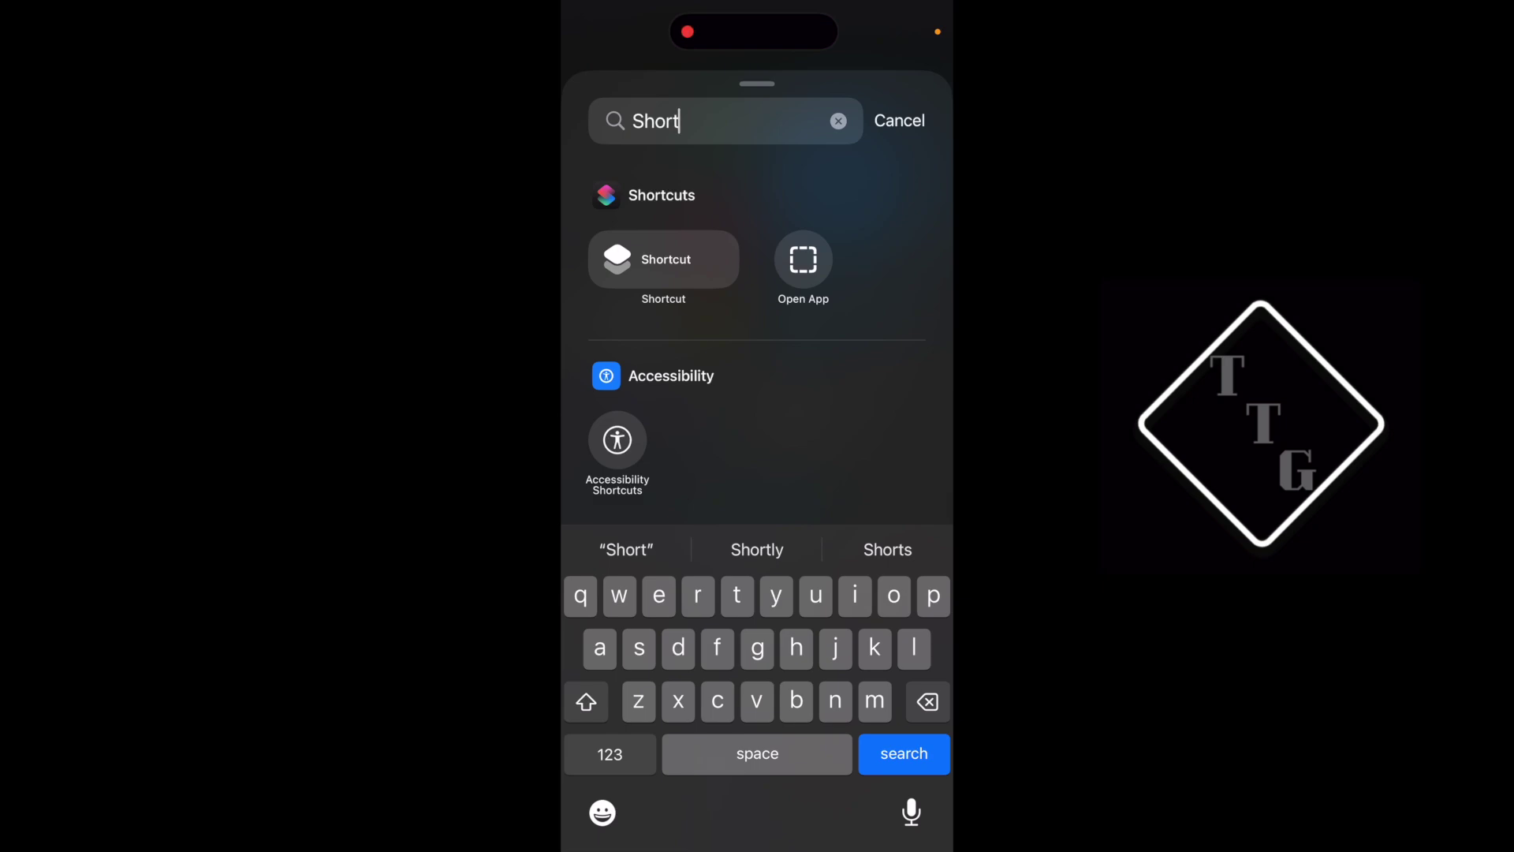
click(664, 260)
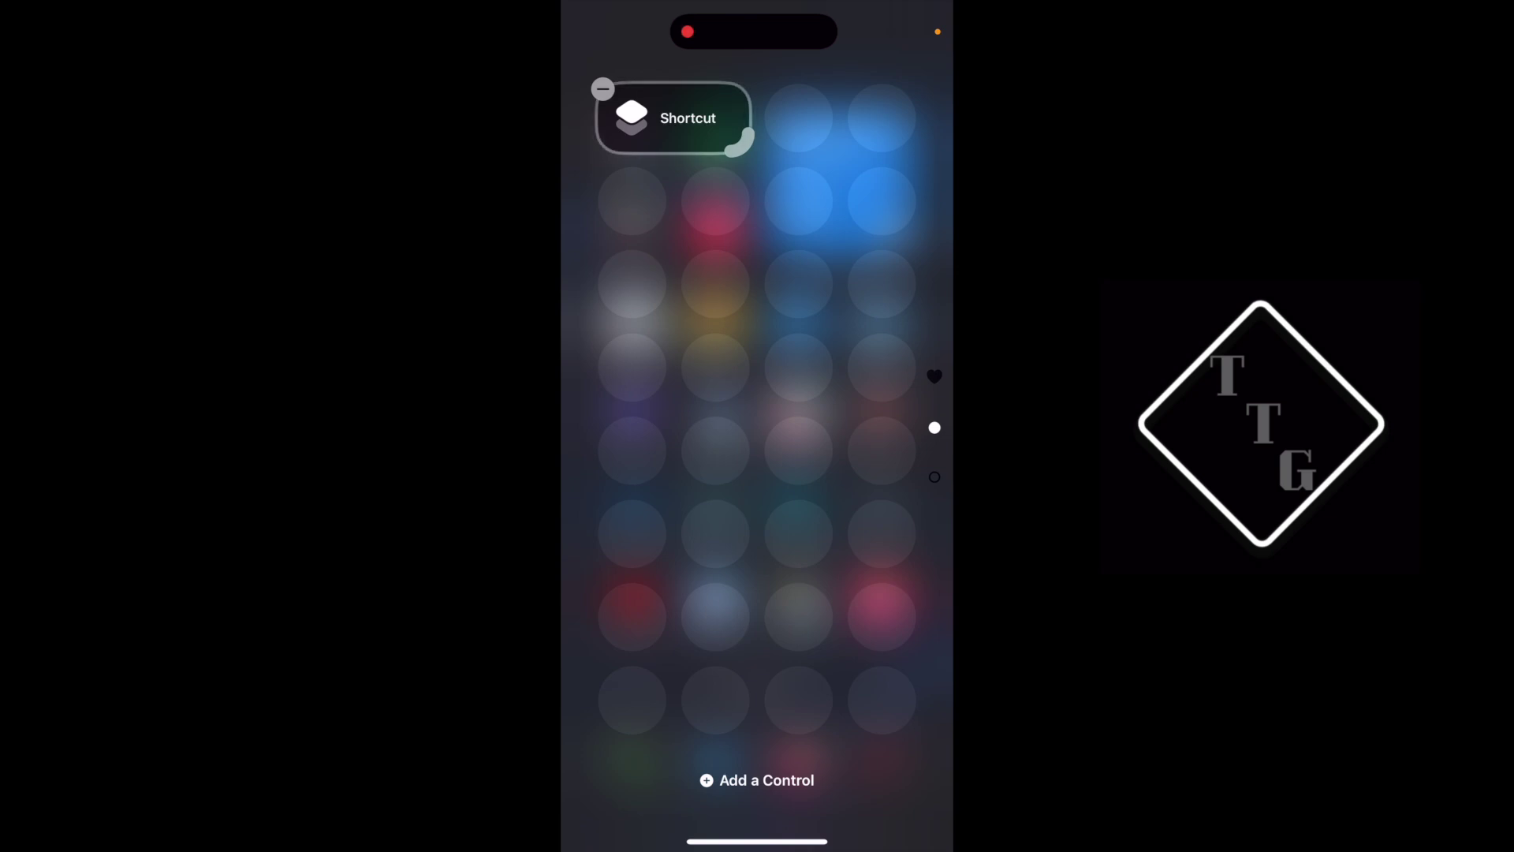
click(757, 780)
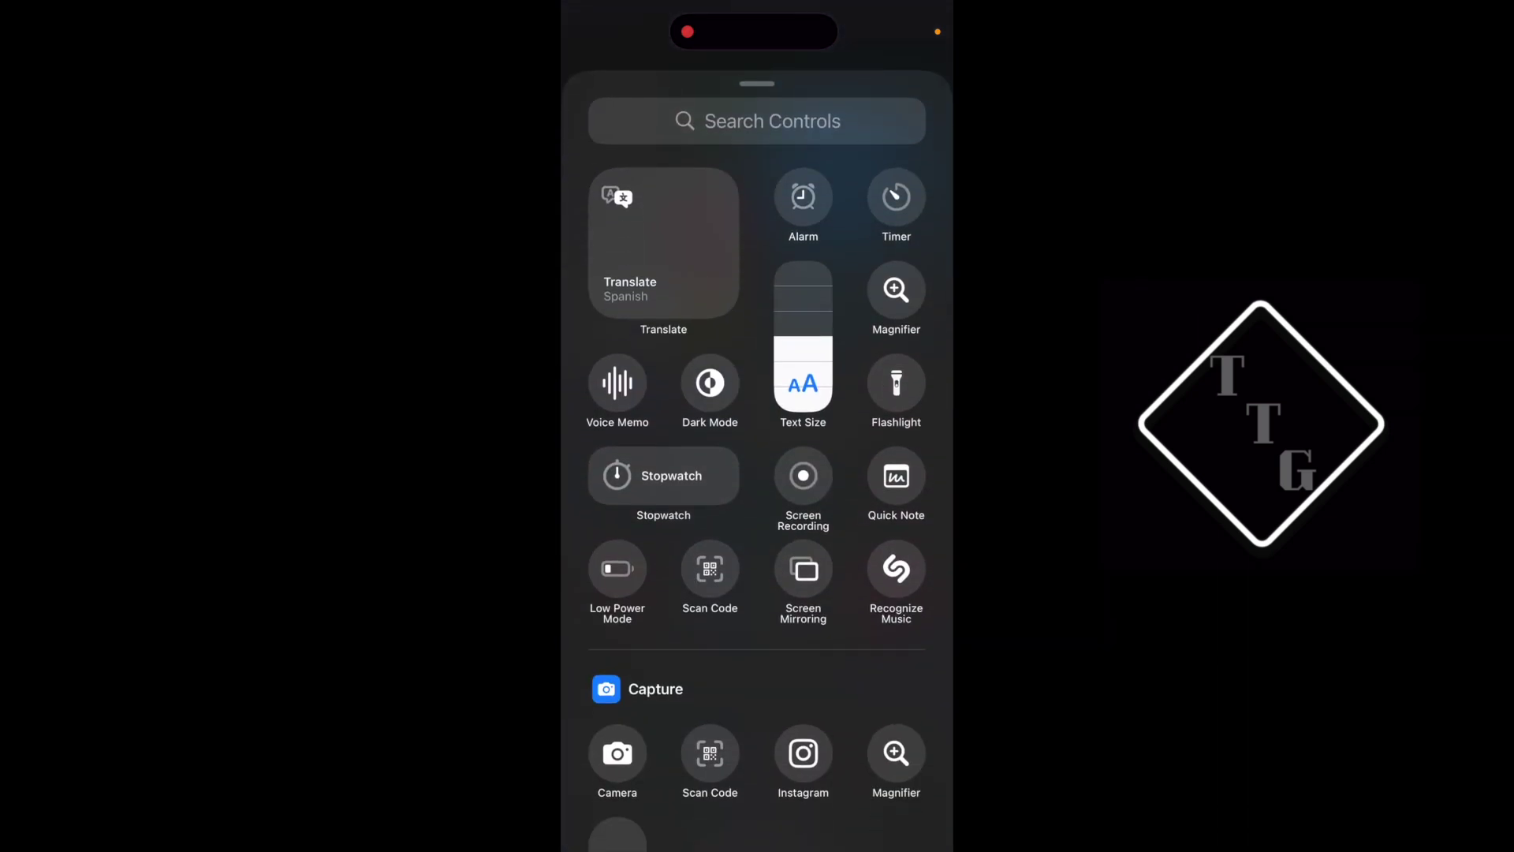
click(758, 121)
text(Short)
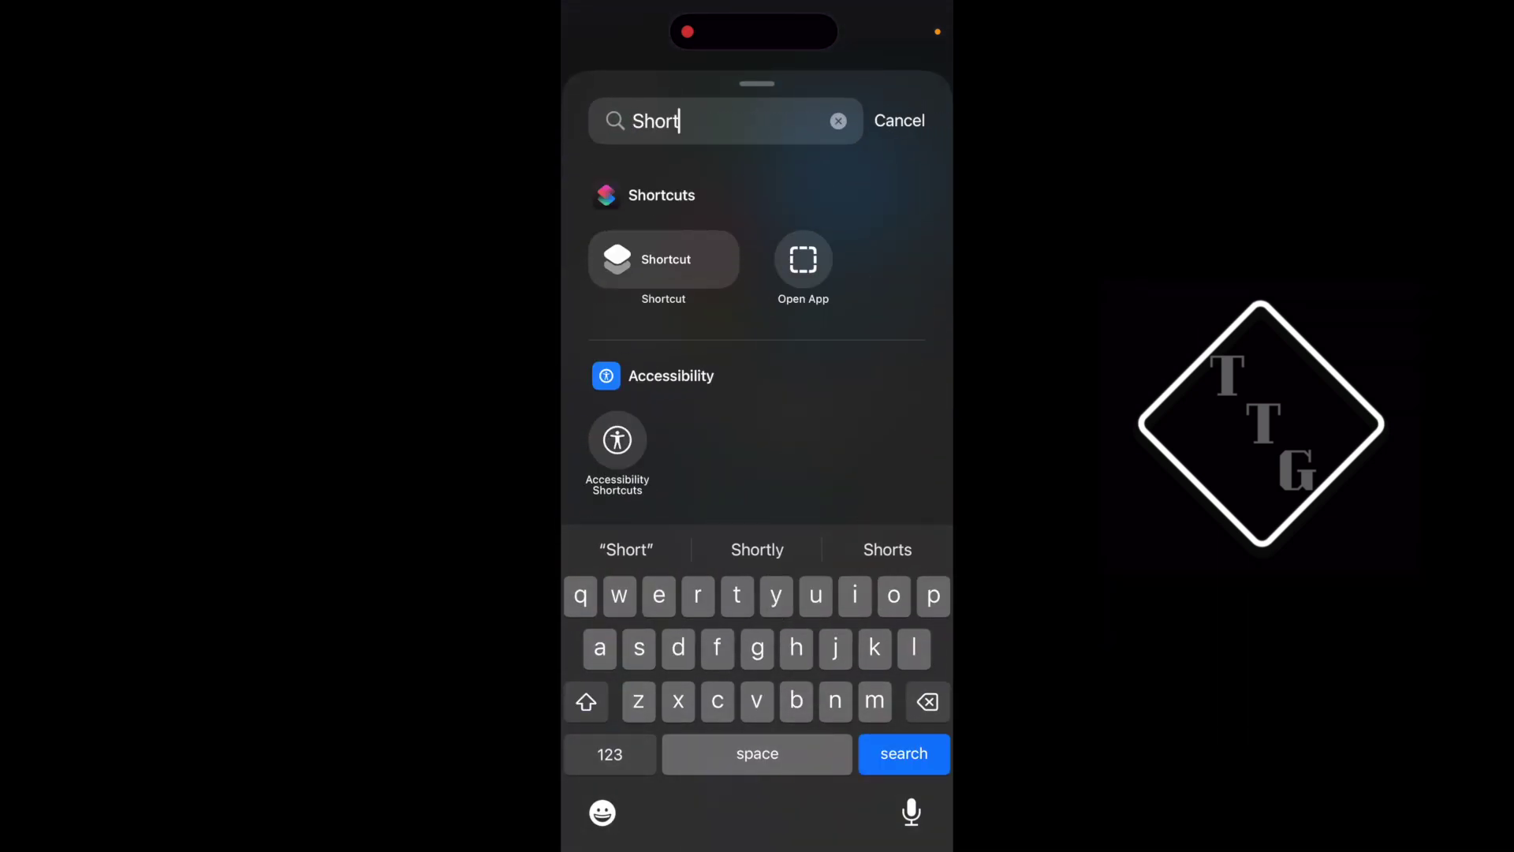
click(664, 259)
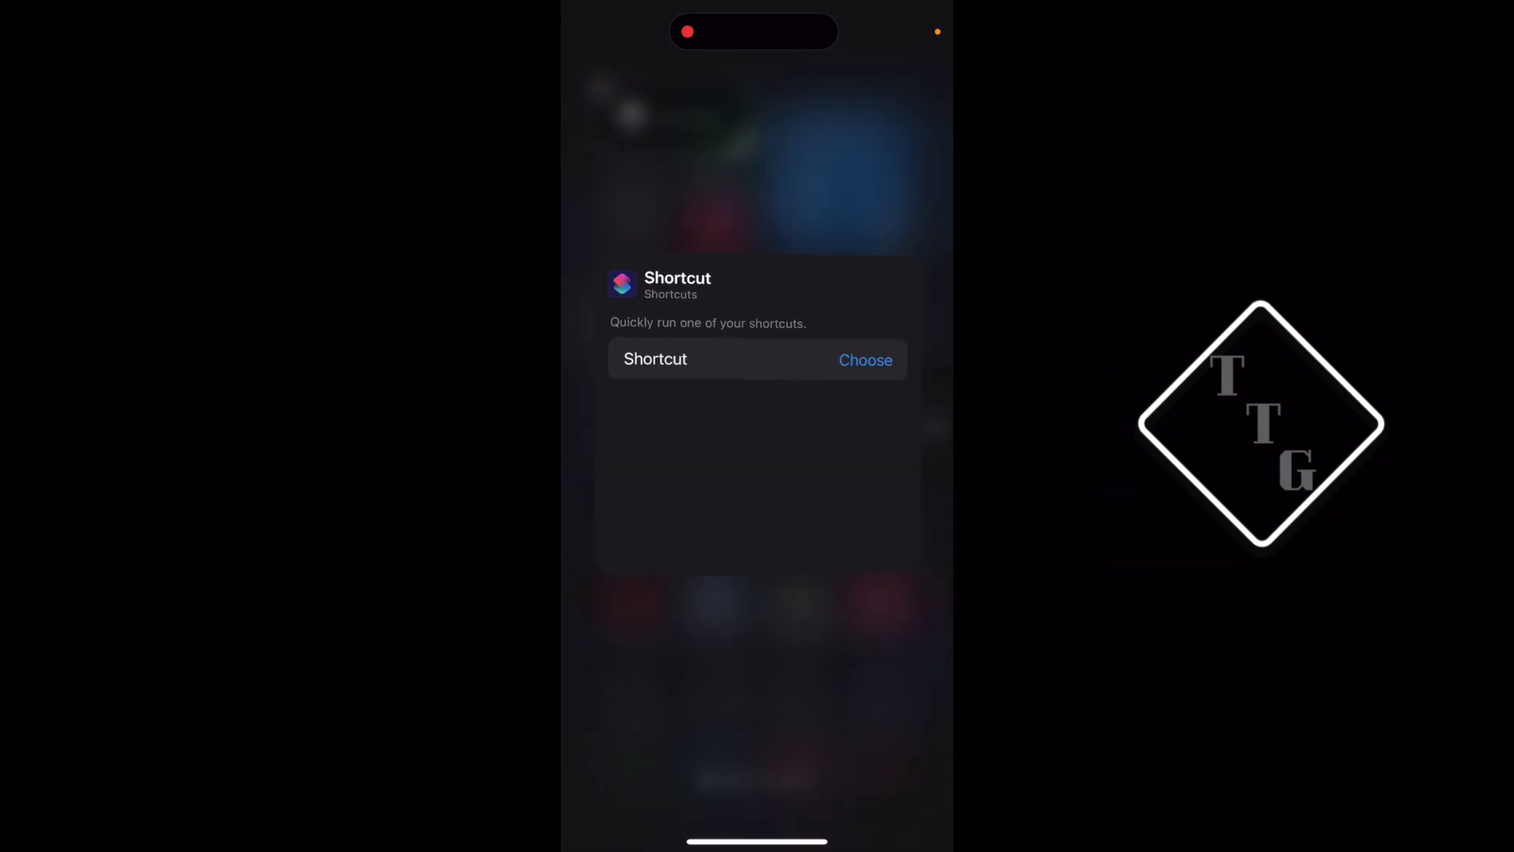
click(757, 710)
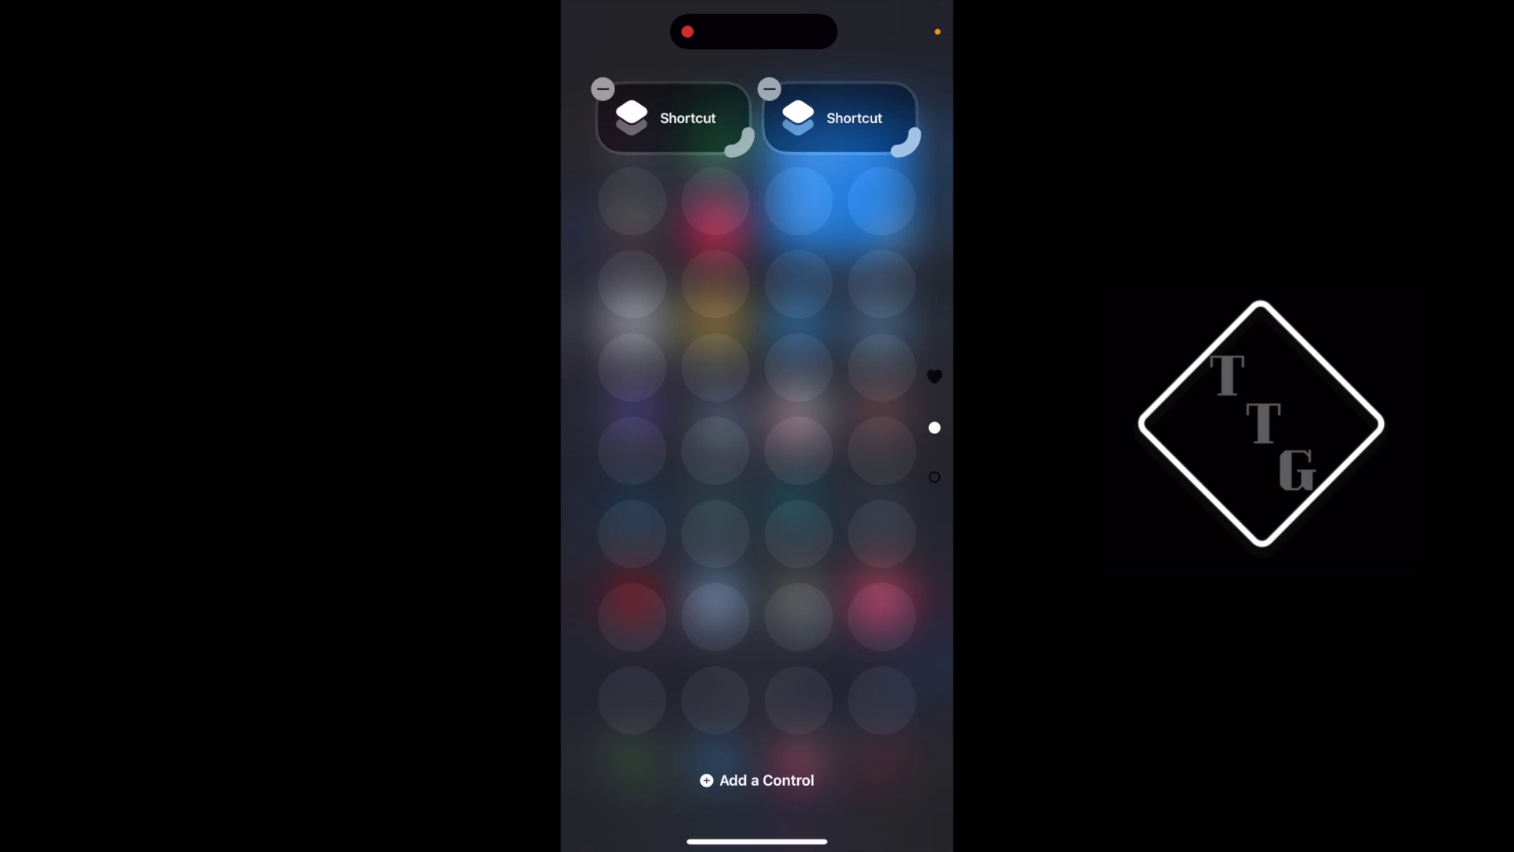
Assign BT OFF to the first Shortcut control and Wifi Off to the second.
click(837, 118)
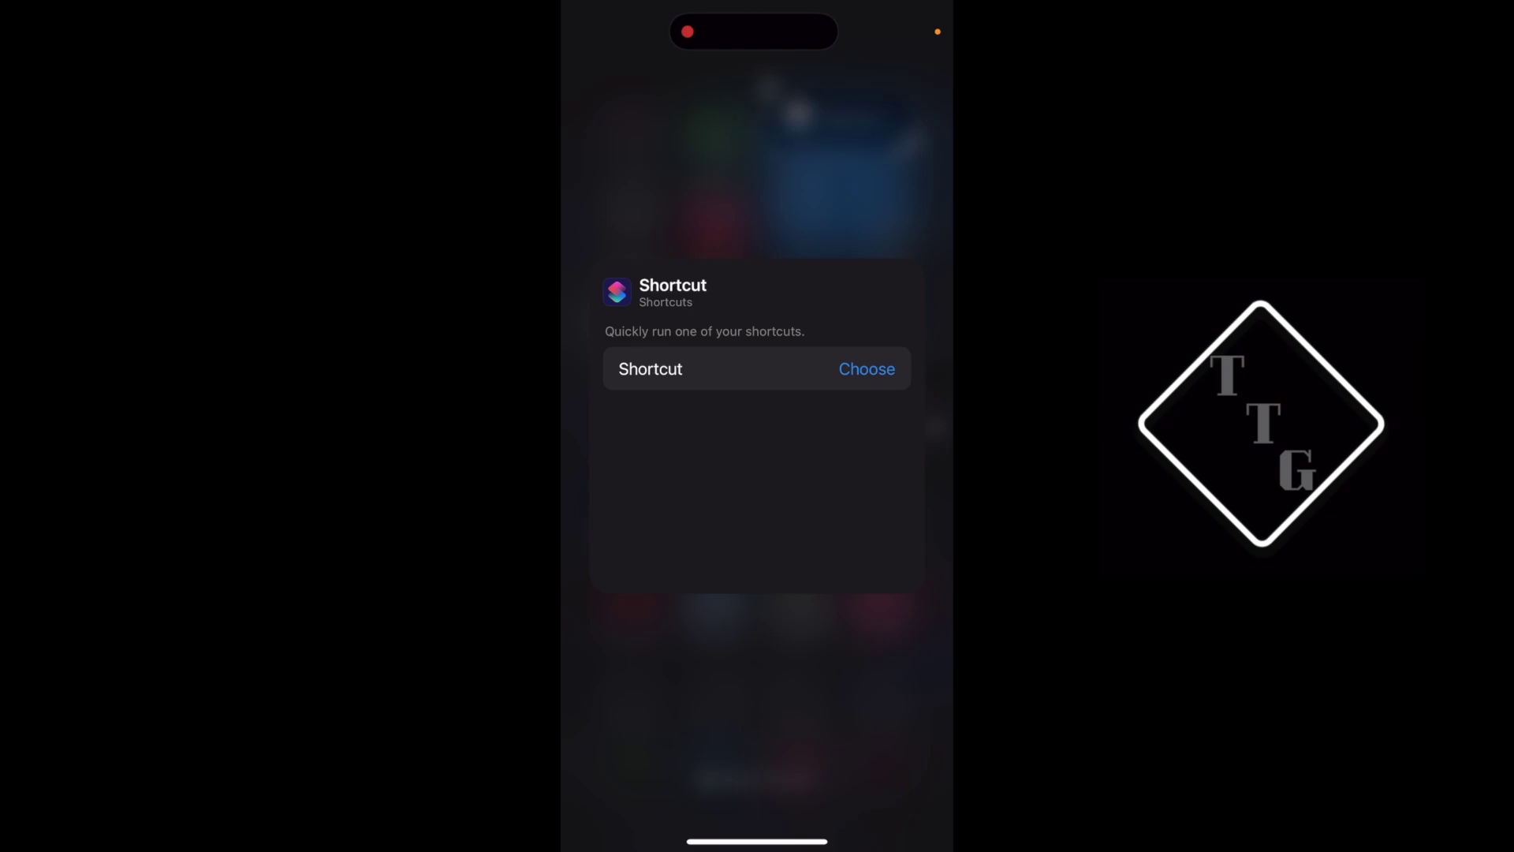
click(867, 369)
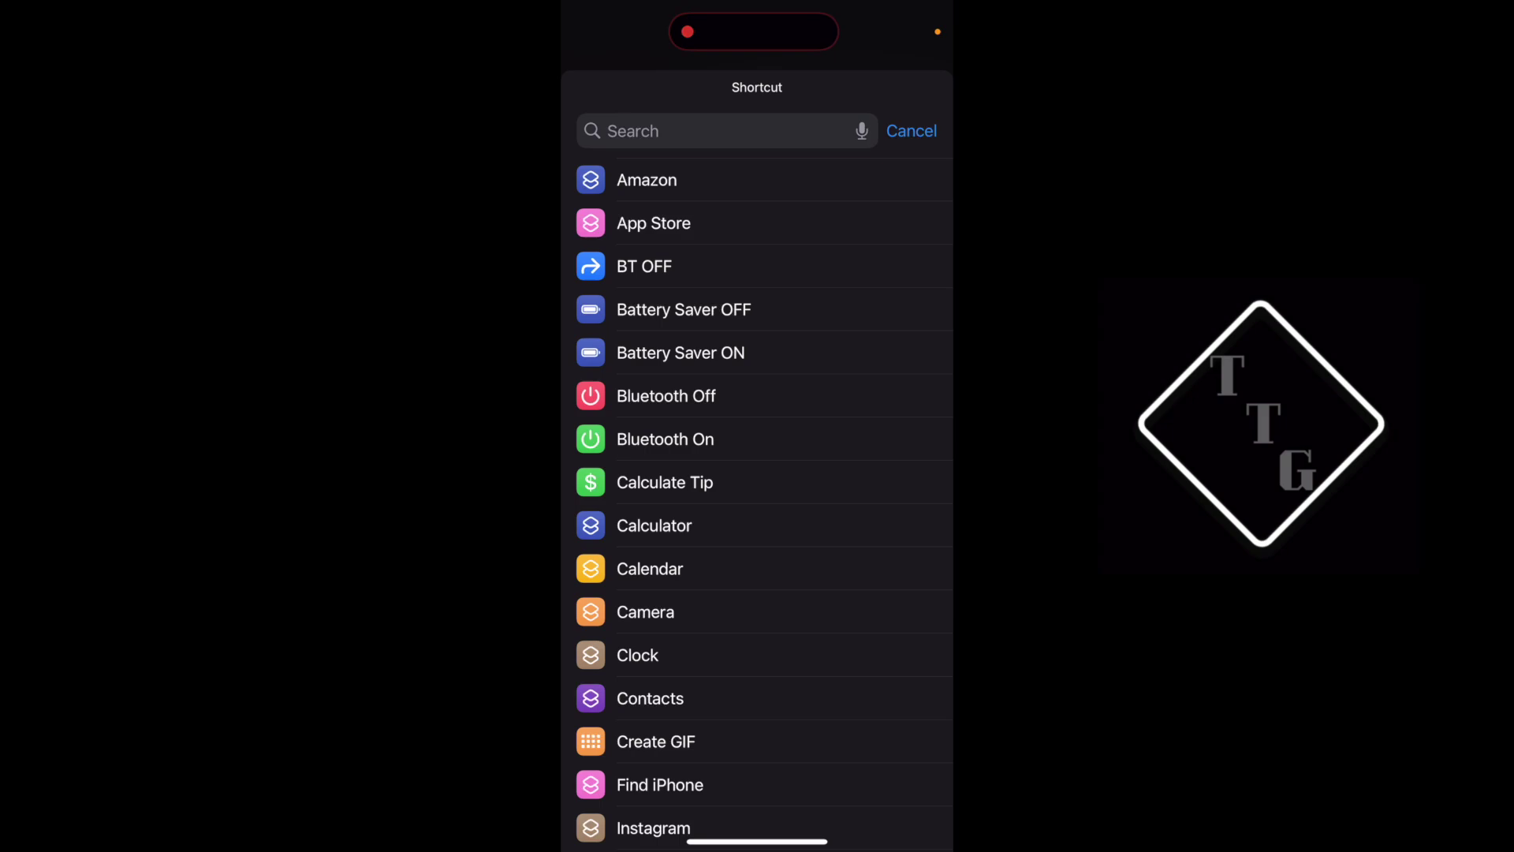
click(644, 267)
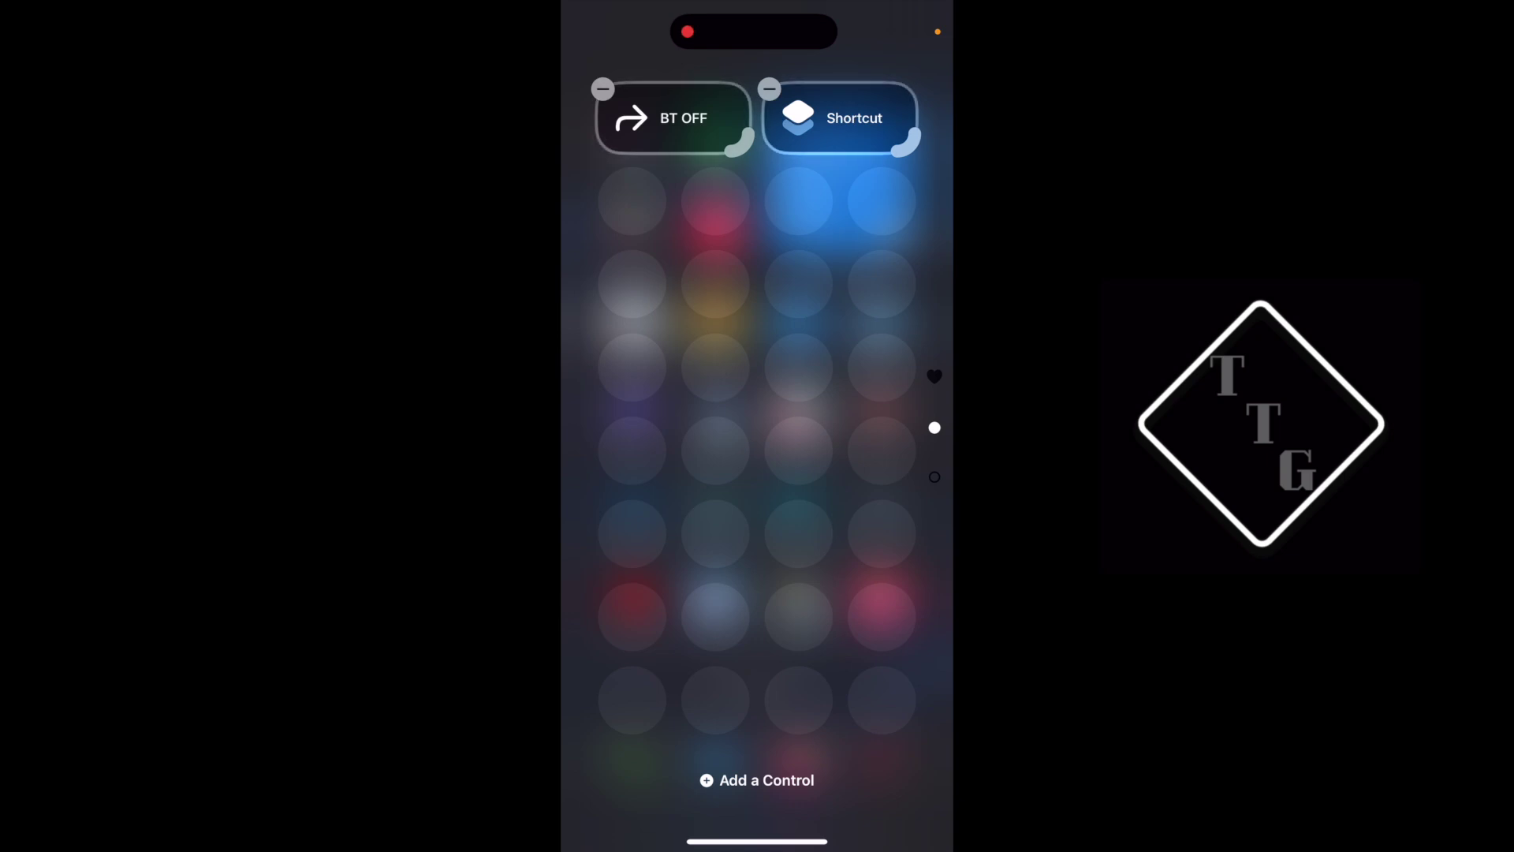
click(840, 118)
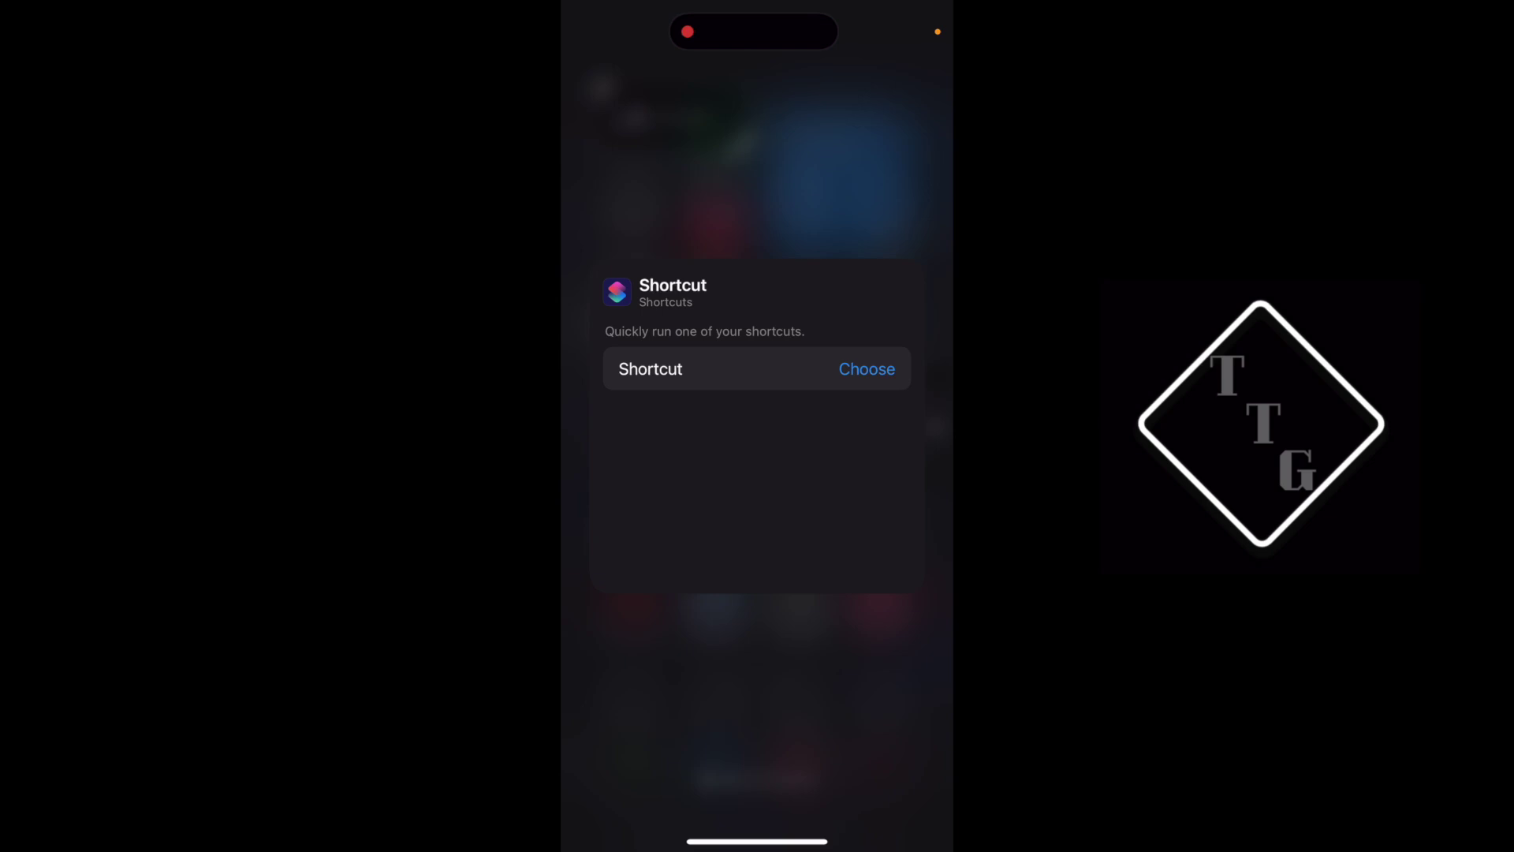
click(867, 369)
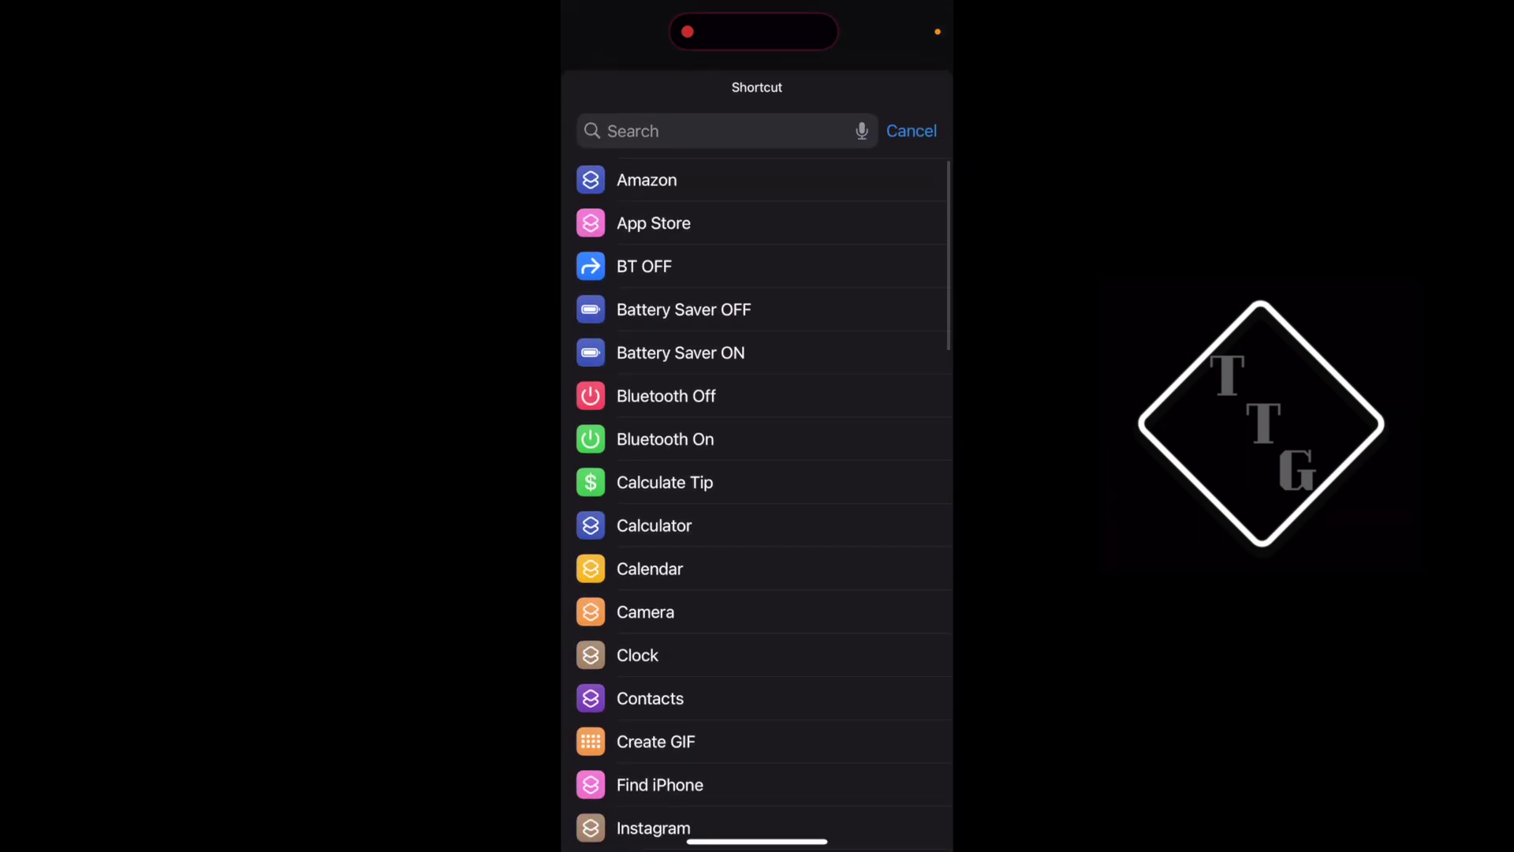
scroll(757, 473, down, 15)
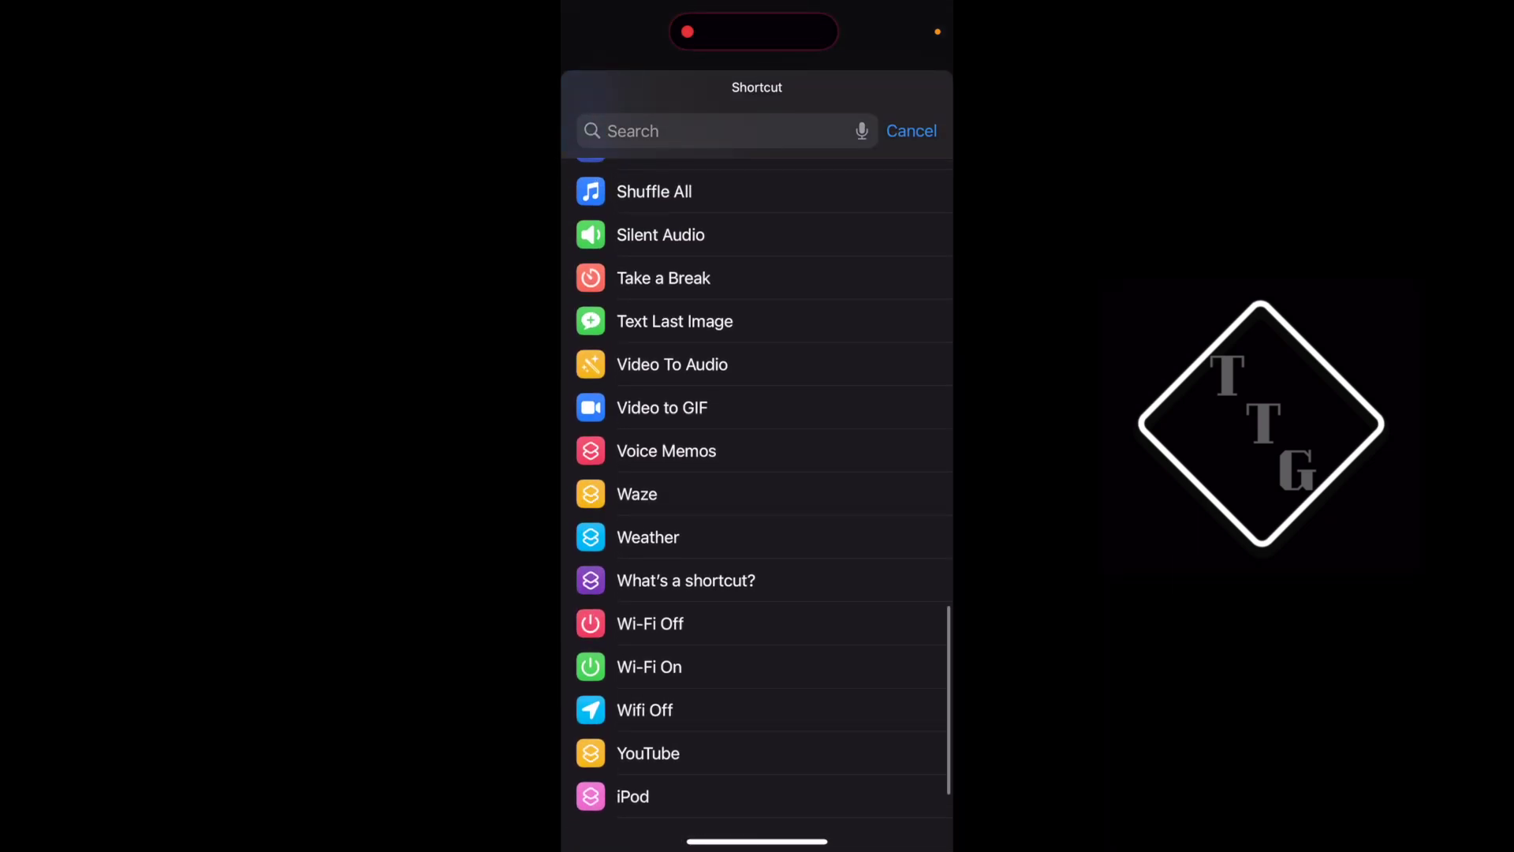
click(645, 710)
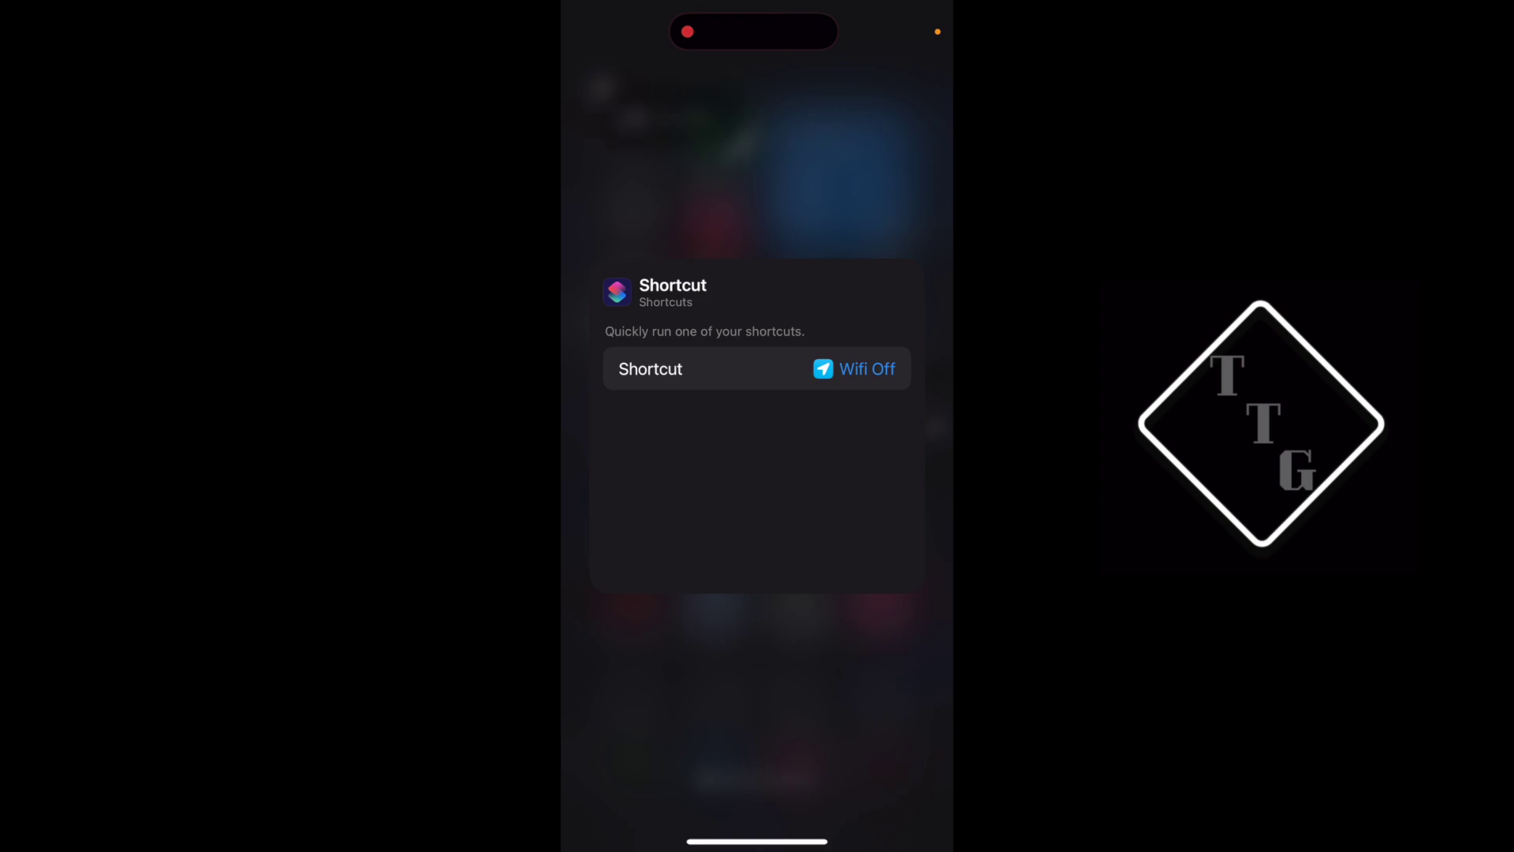
click(757, 710)
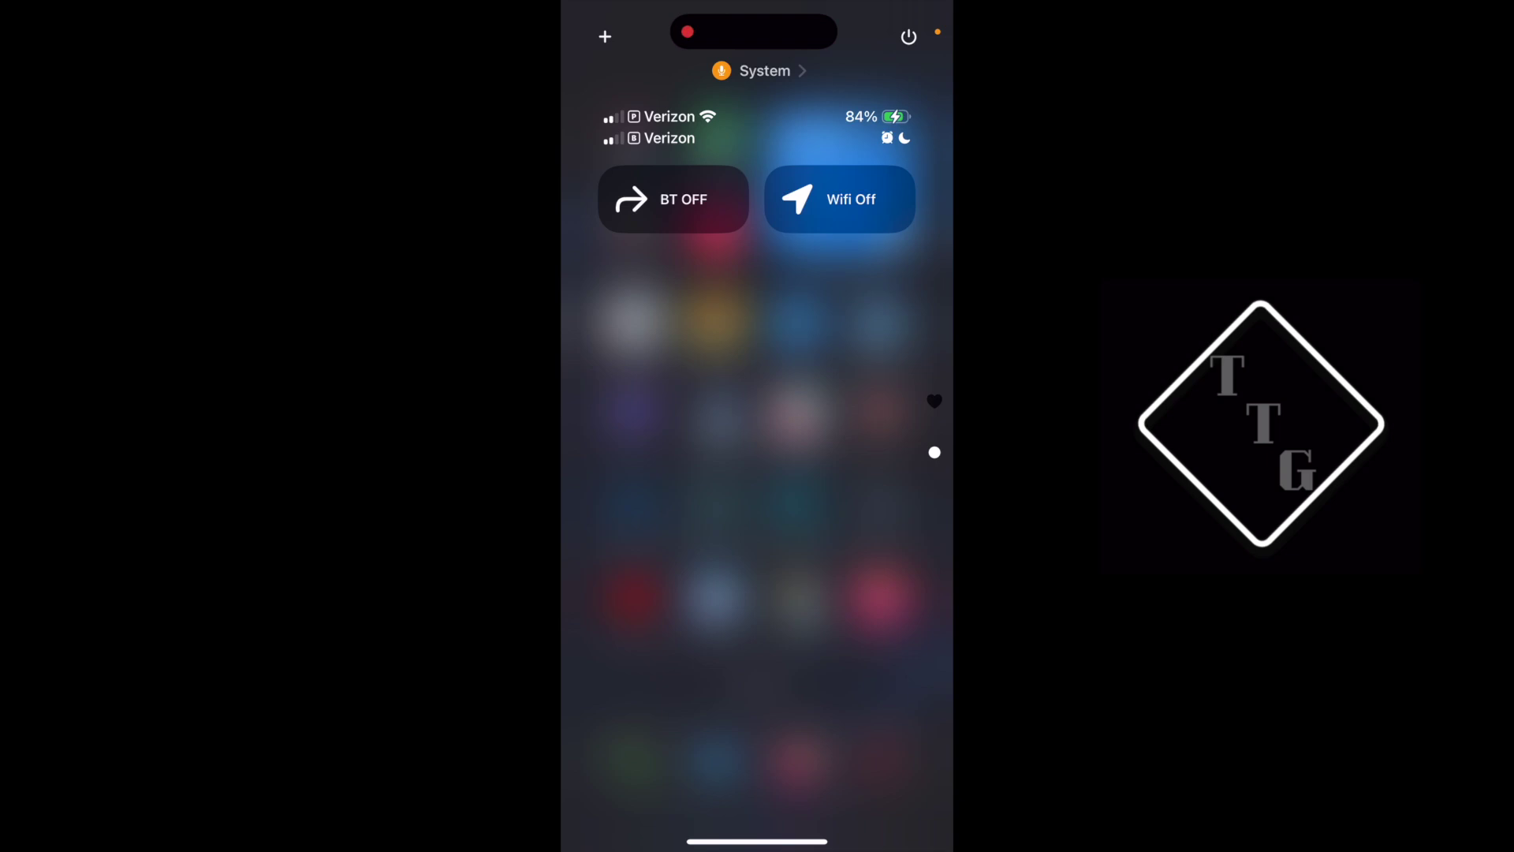
Return to the main page and check the Wi-Fi and Bluetooth status.
scroll(757, 426, up, 5)
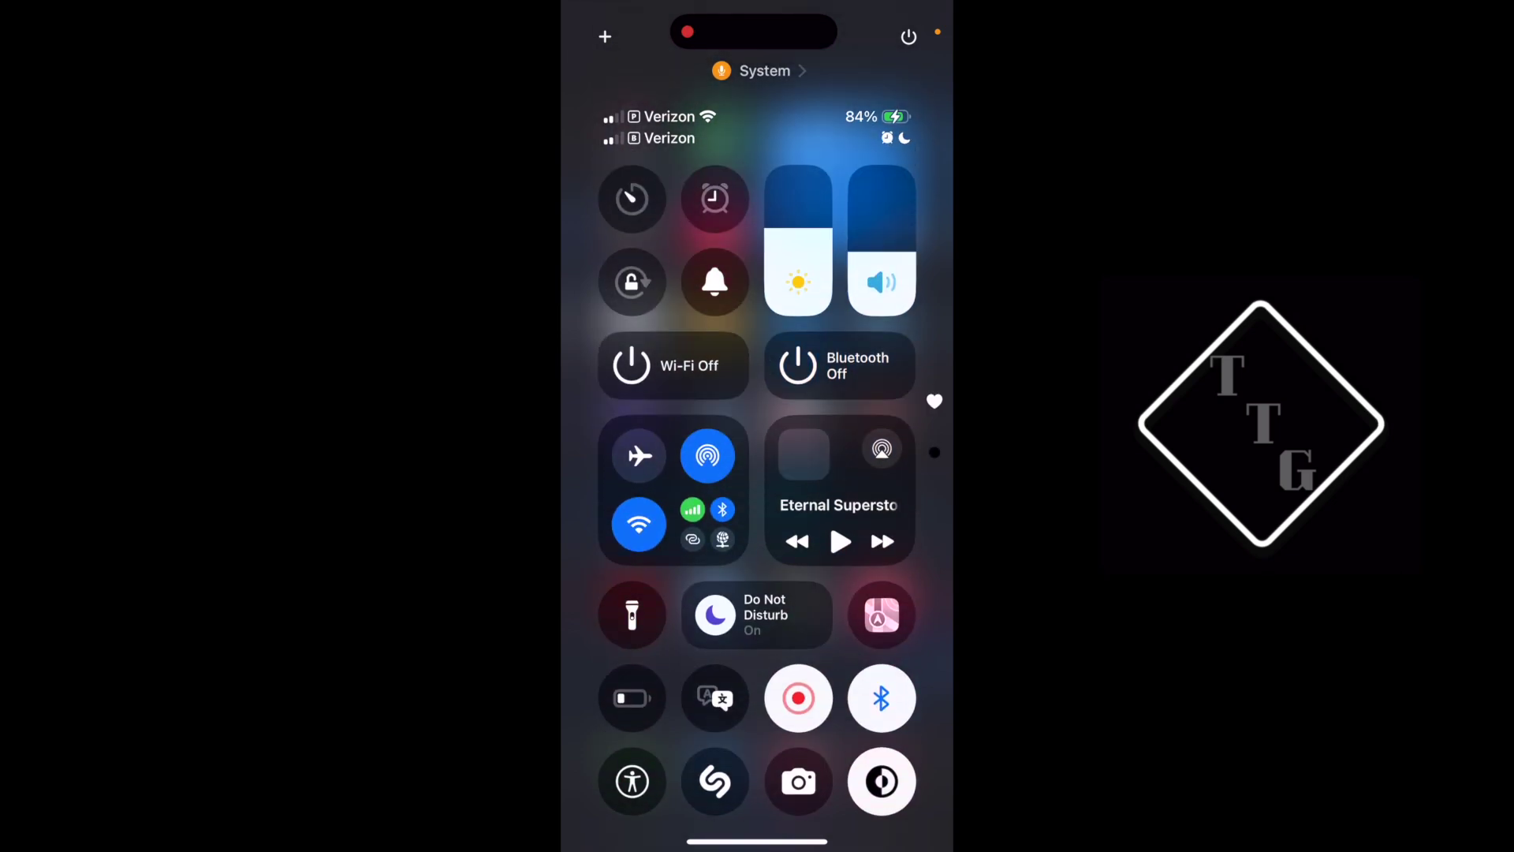
click(675, 489)
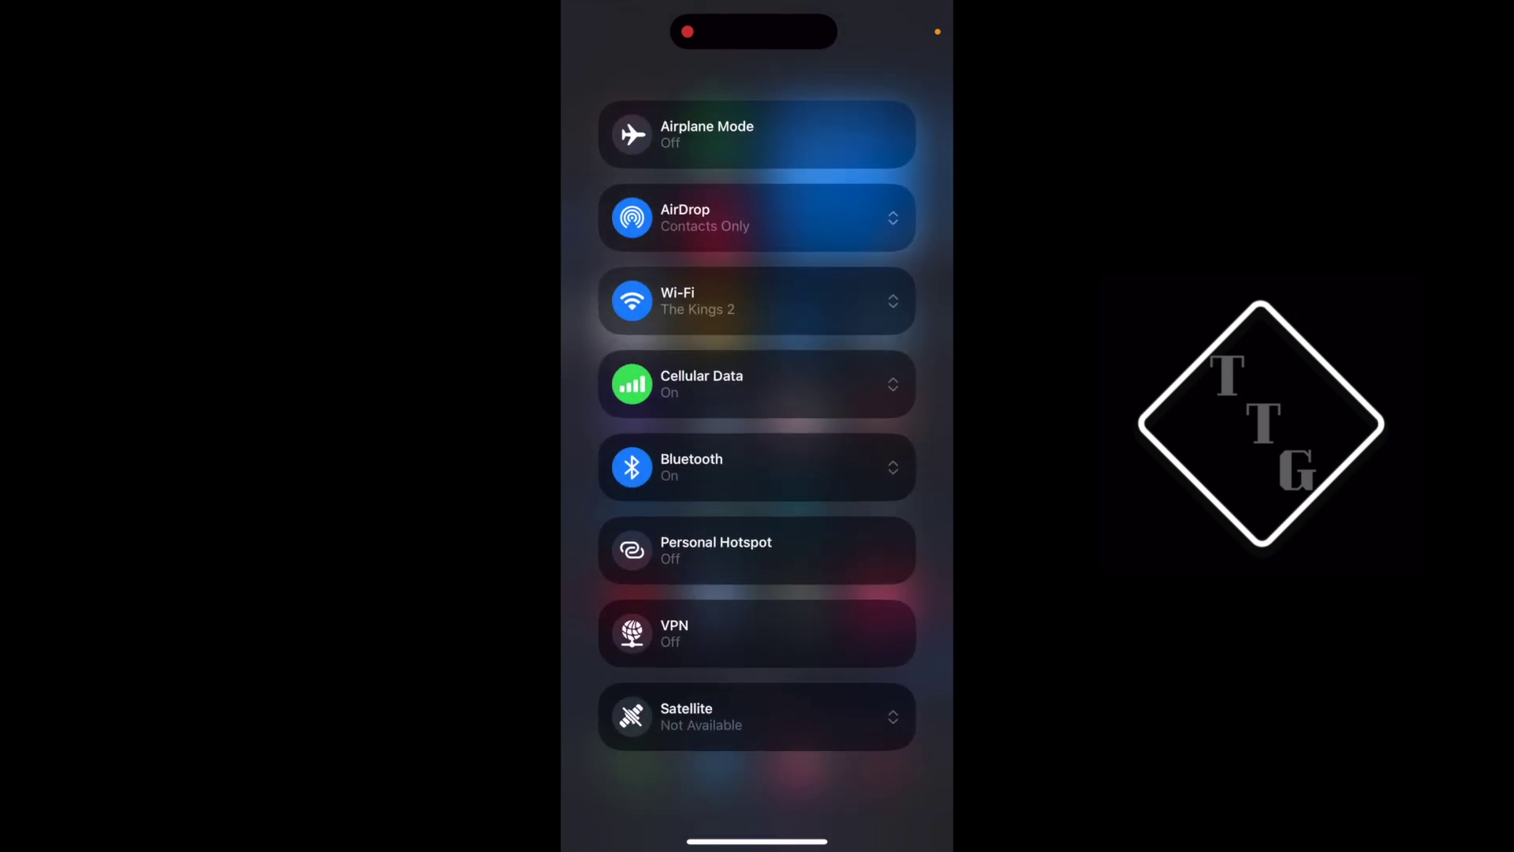
click(757, 789)
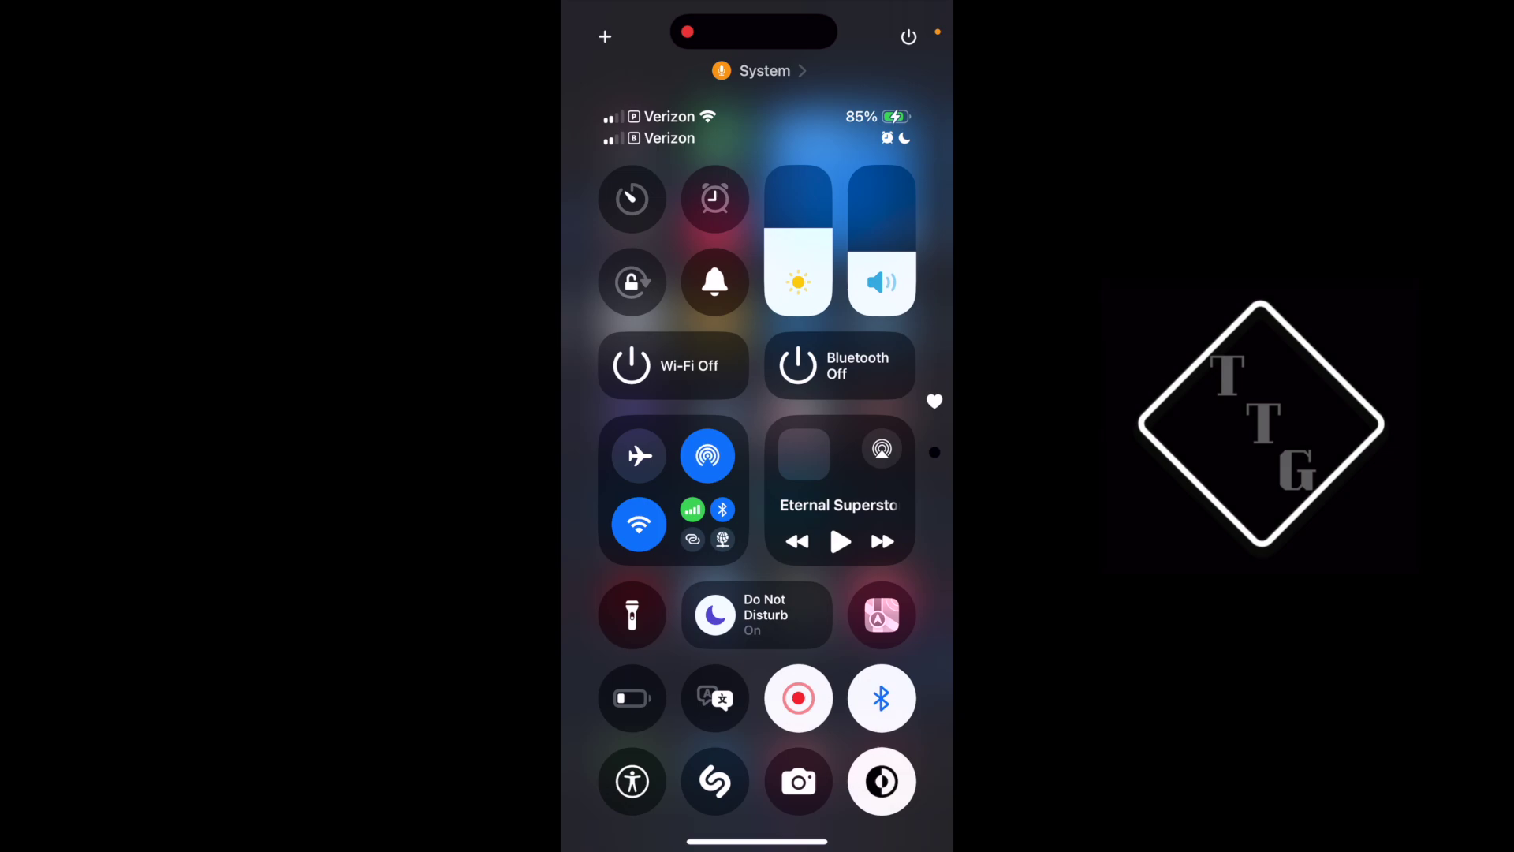
scroll(758, 426, down, 5)
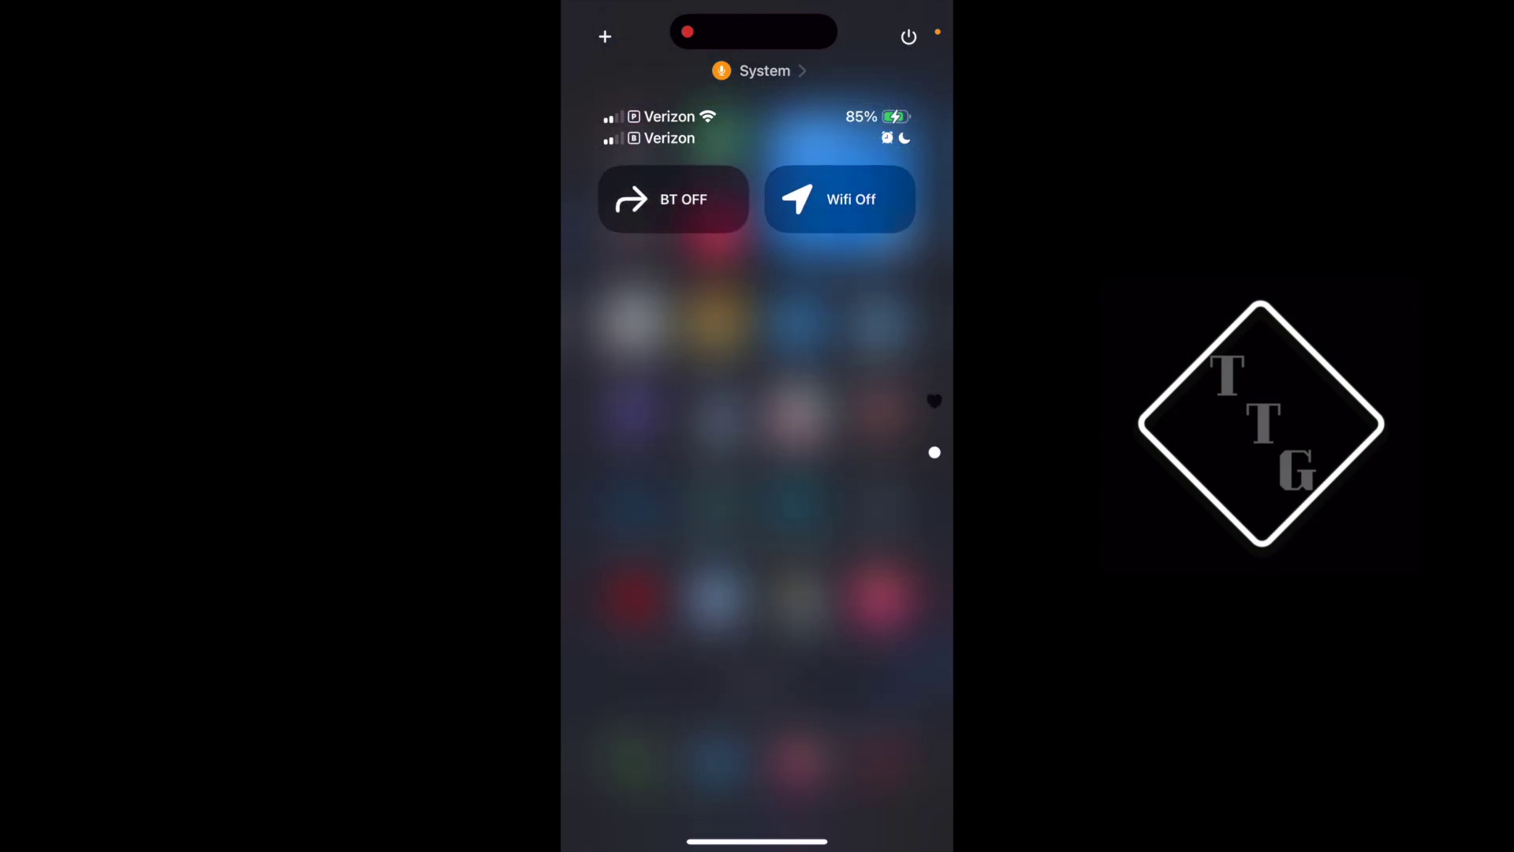
Run BT OFF and Wifi Off from the new controls, then recheck both radios.
click(673, 199)
click(840, 198)
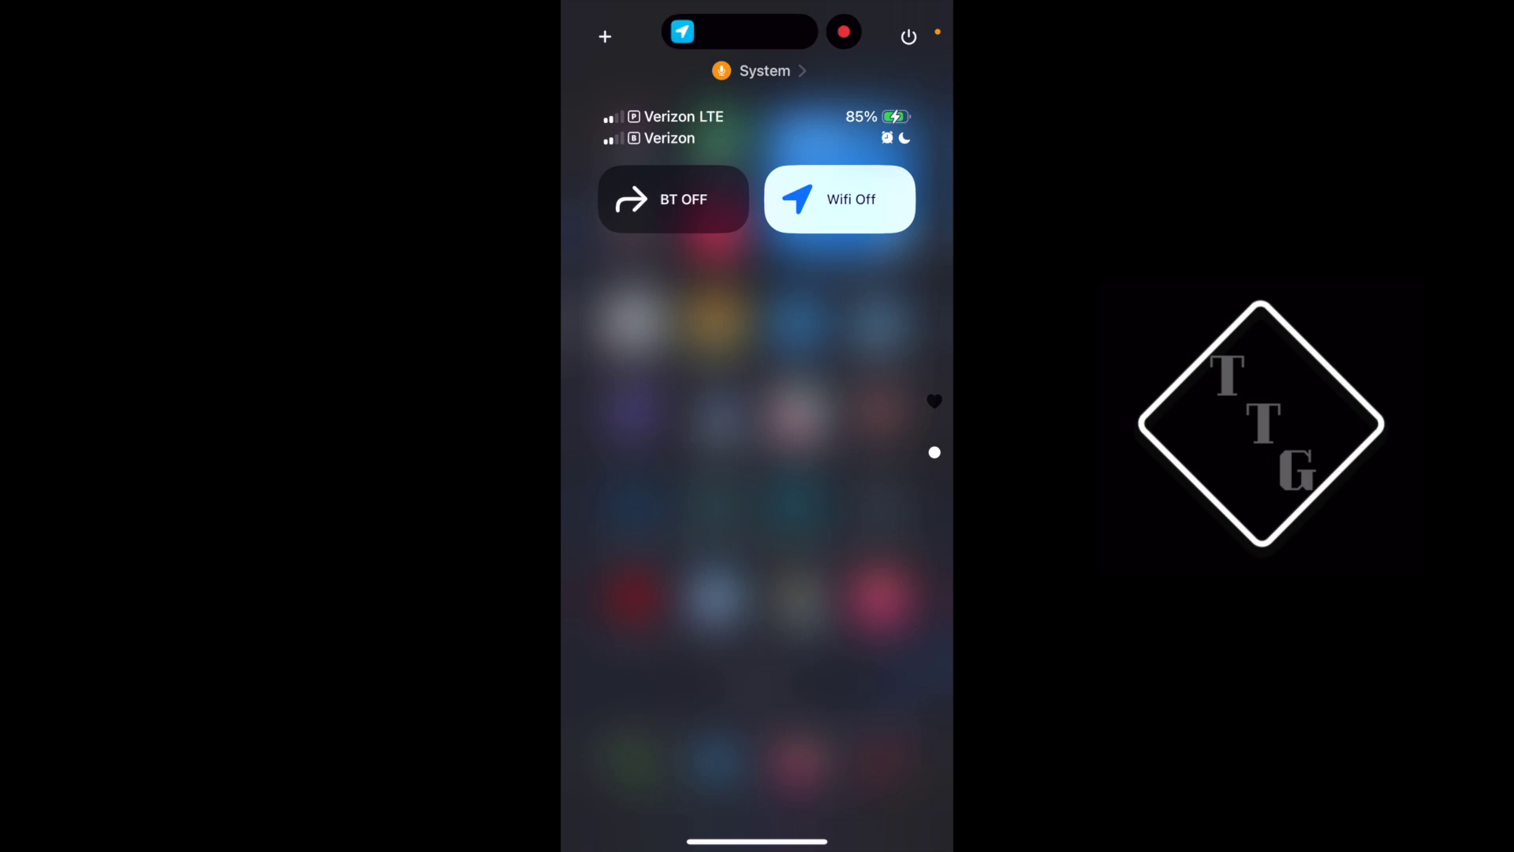
scroll(757, 426, up, 5)
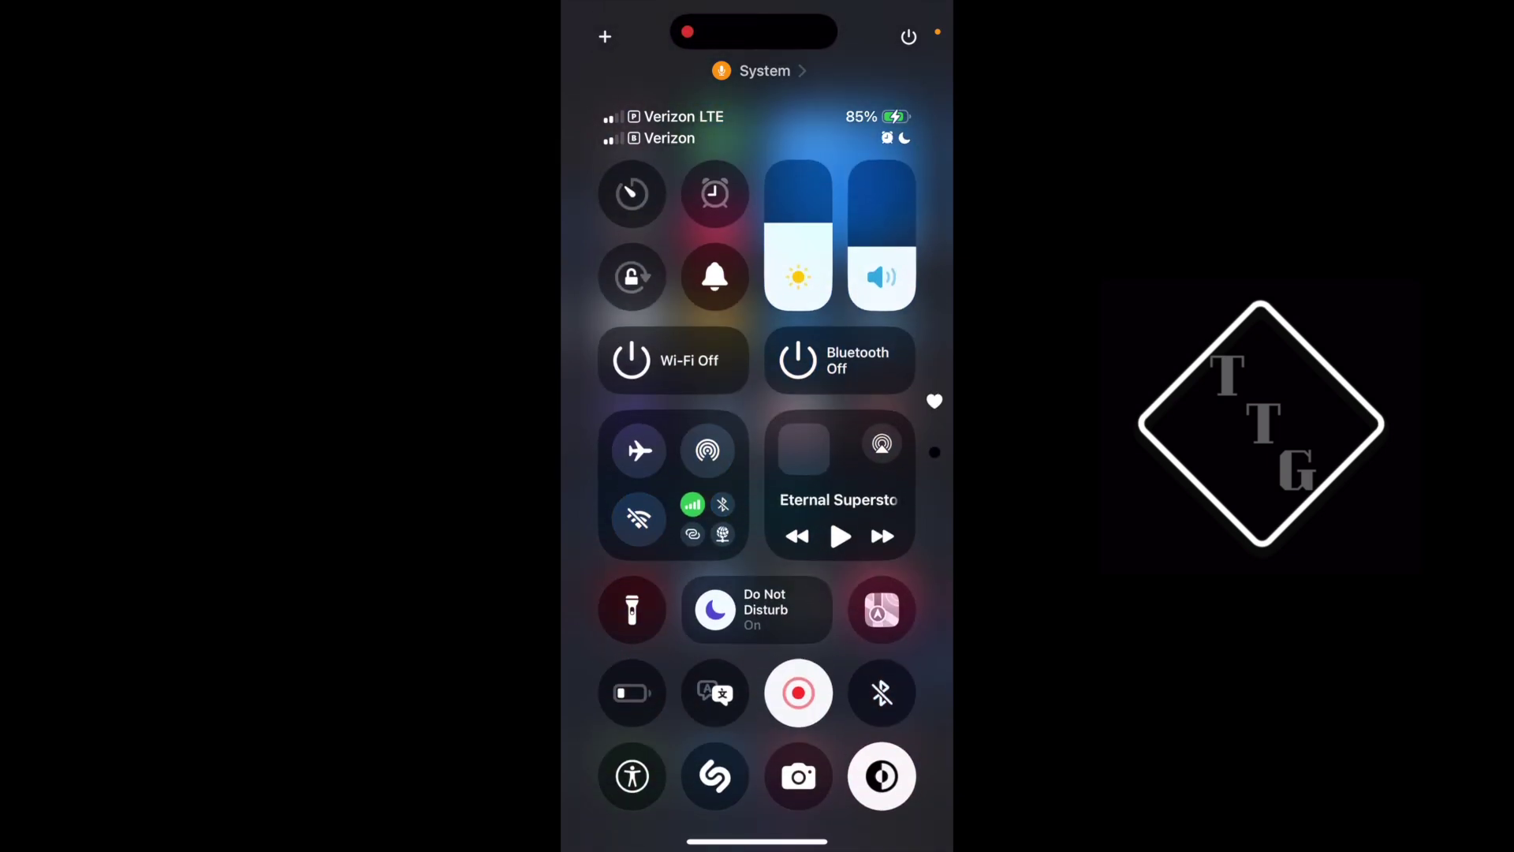
click(694, 473)
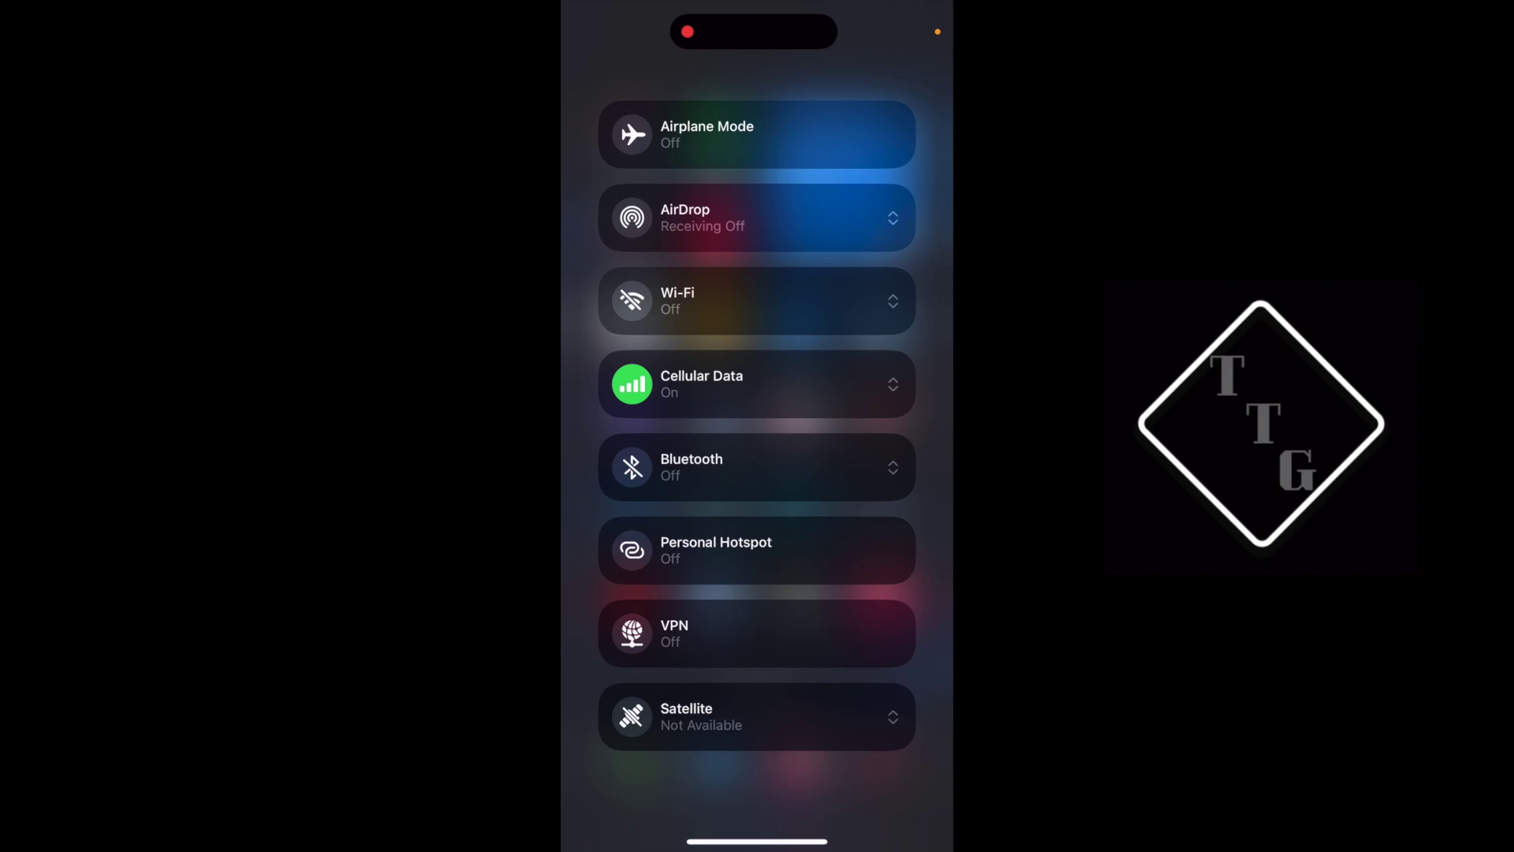
click(758, 789)
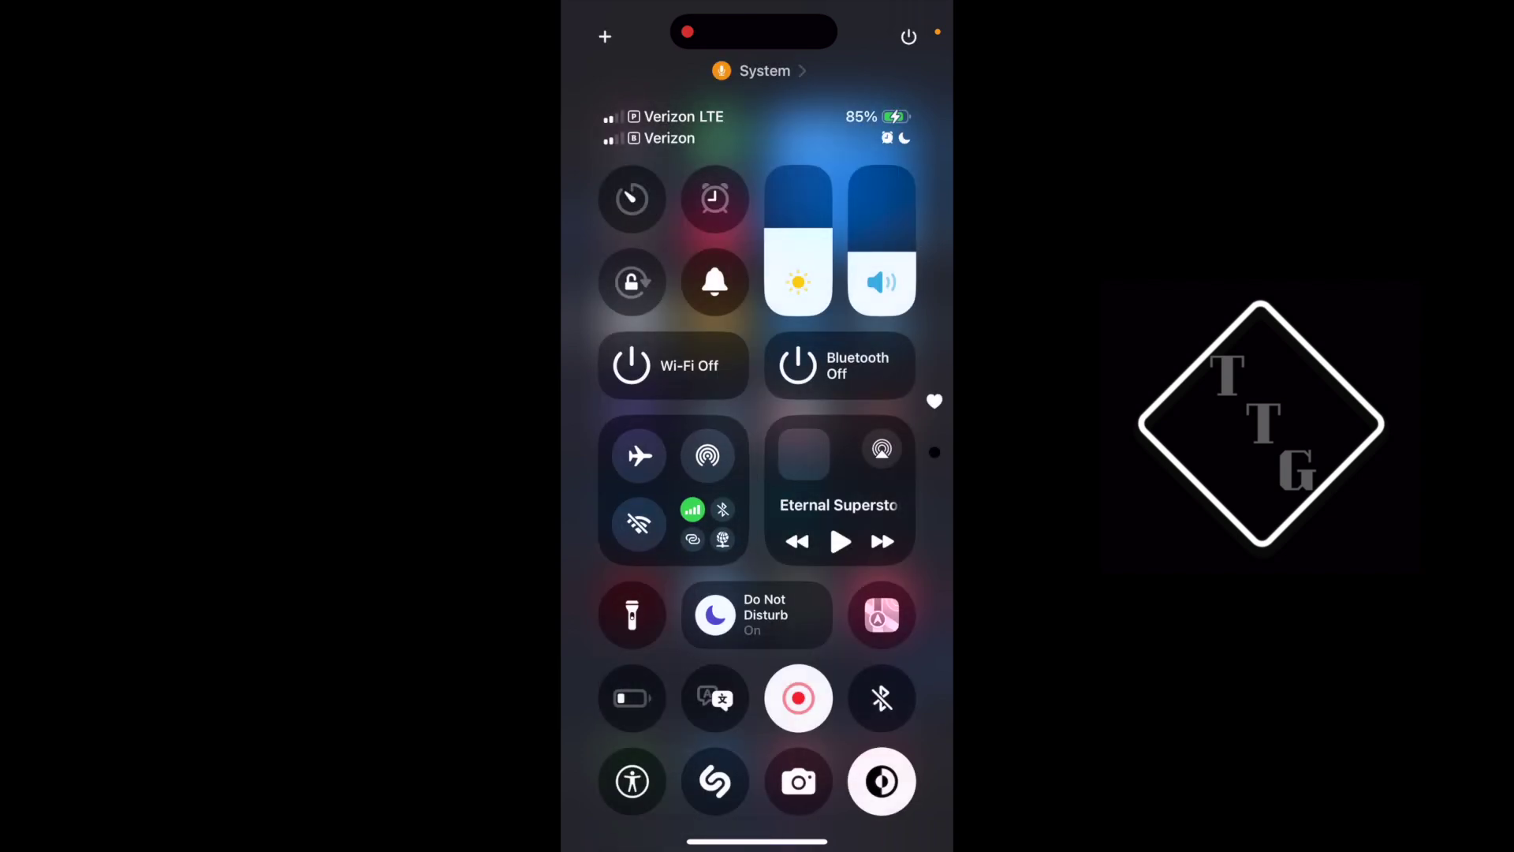
scroll(757, 426, down, 5)
Turn Wi-Fi and Bluetooth on from the connectivity panel.
scroll(758, 426, up, 5)
click(674, 489)
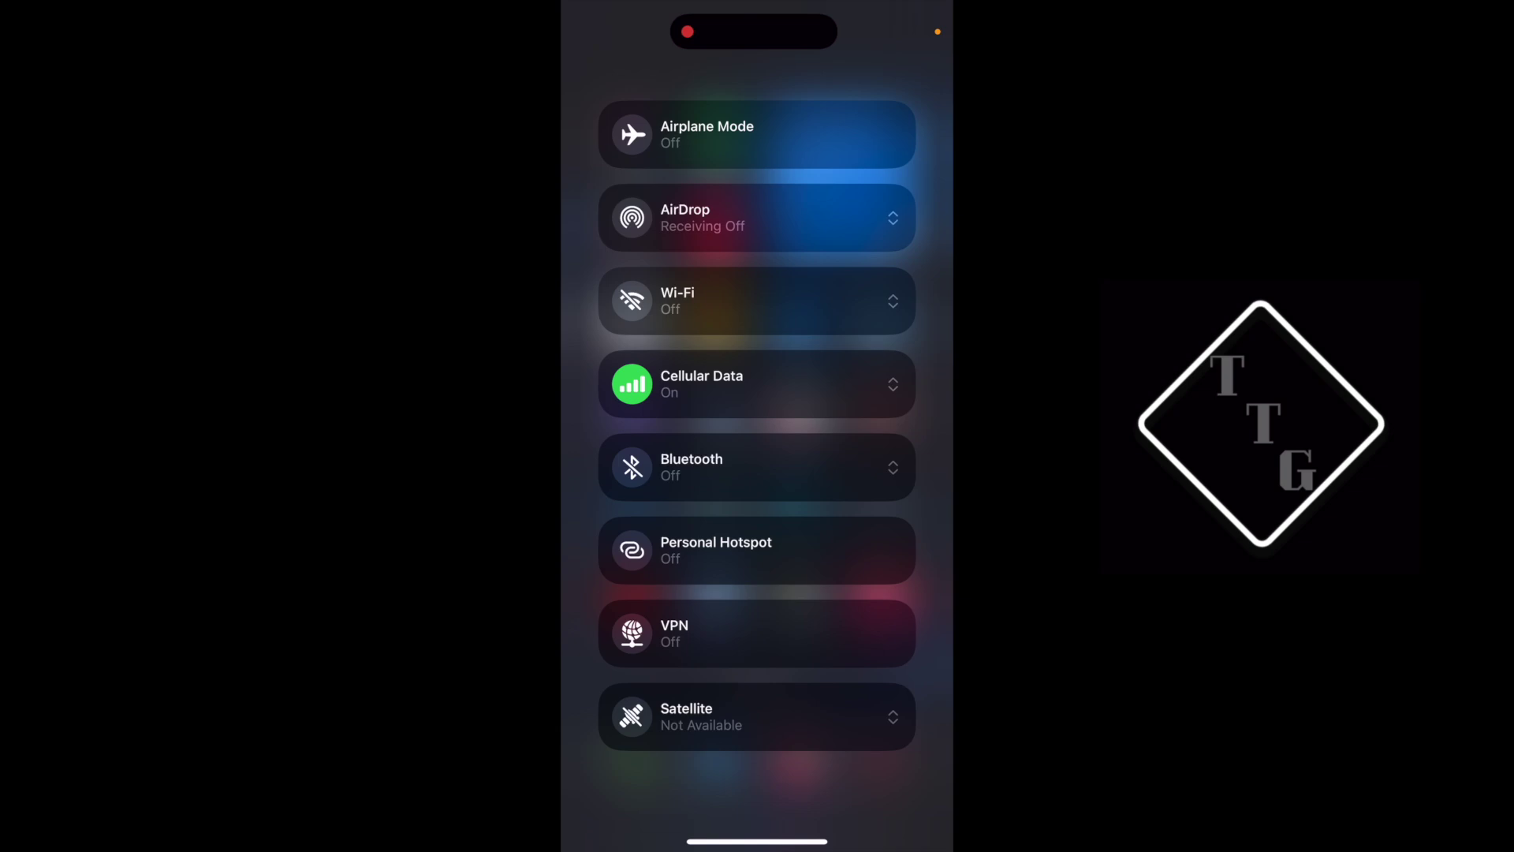
click(632, 300)
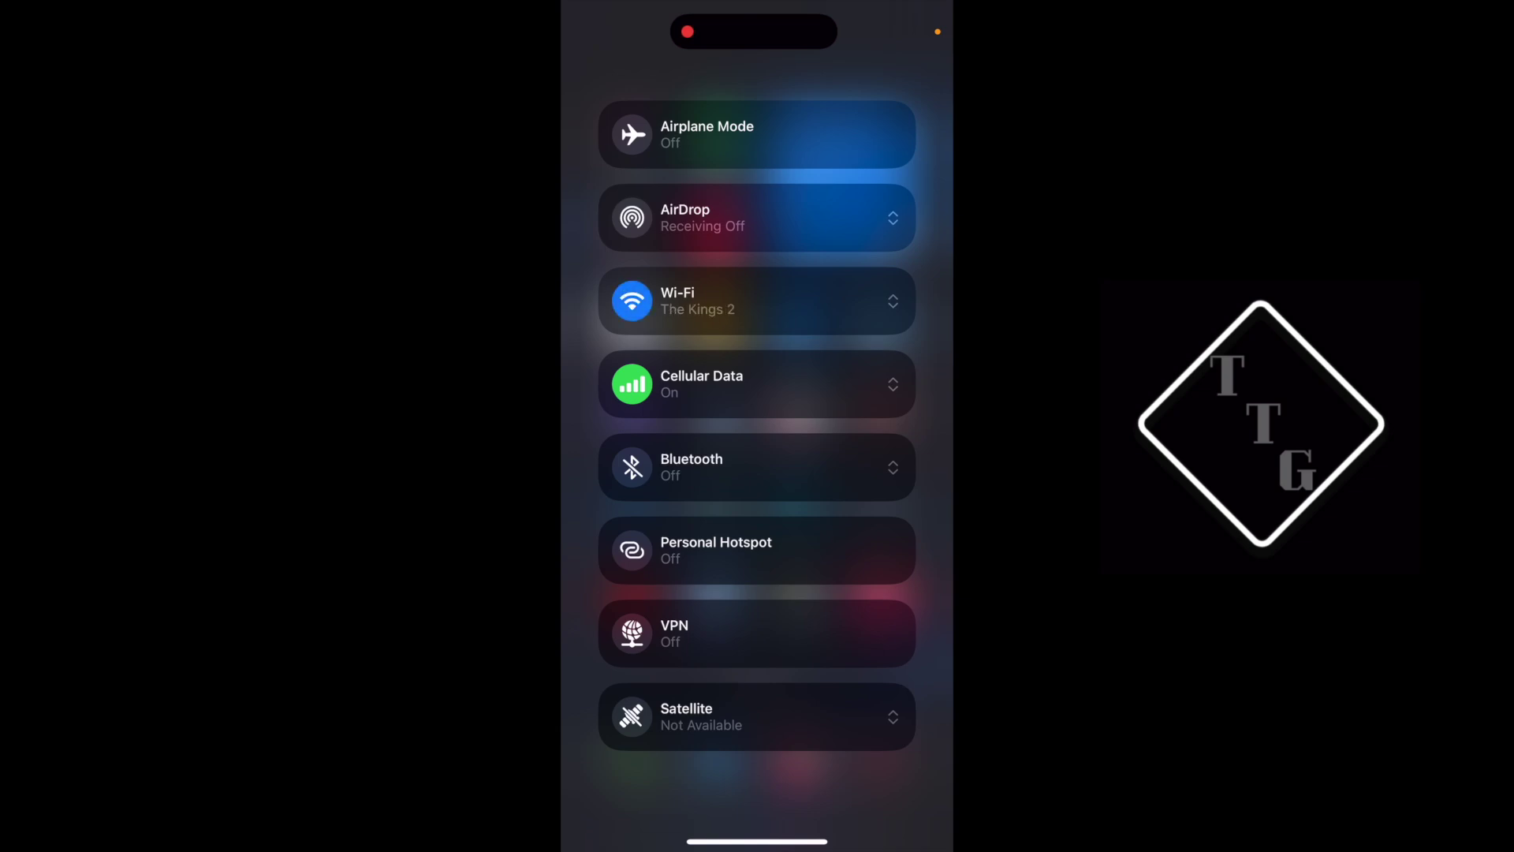
click(631, 467)
click(632, 217)
click(758, 789)
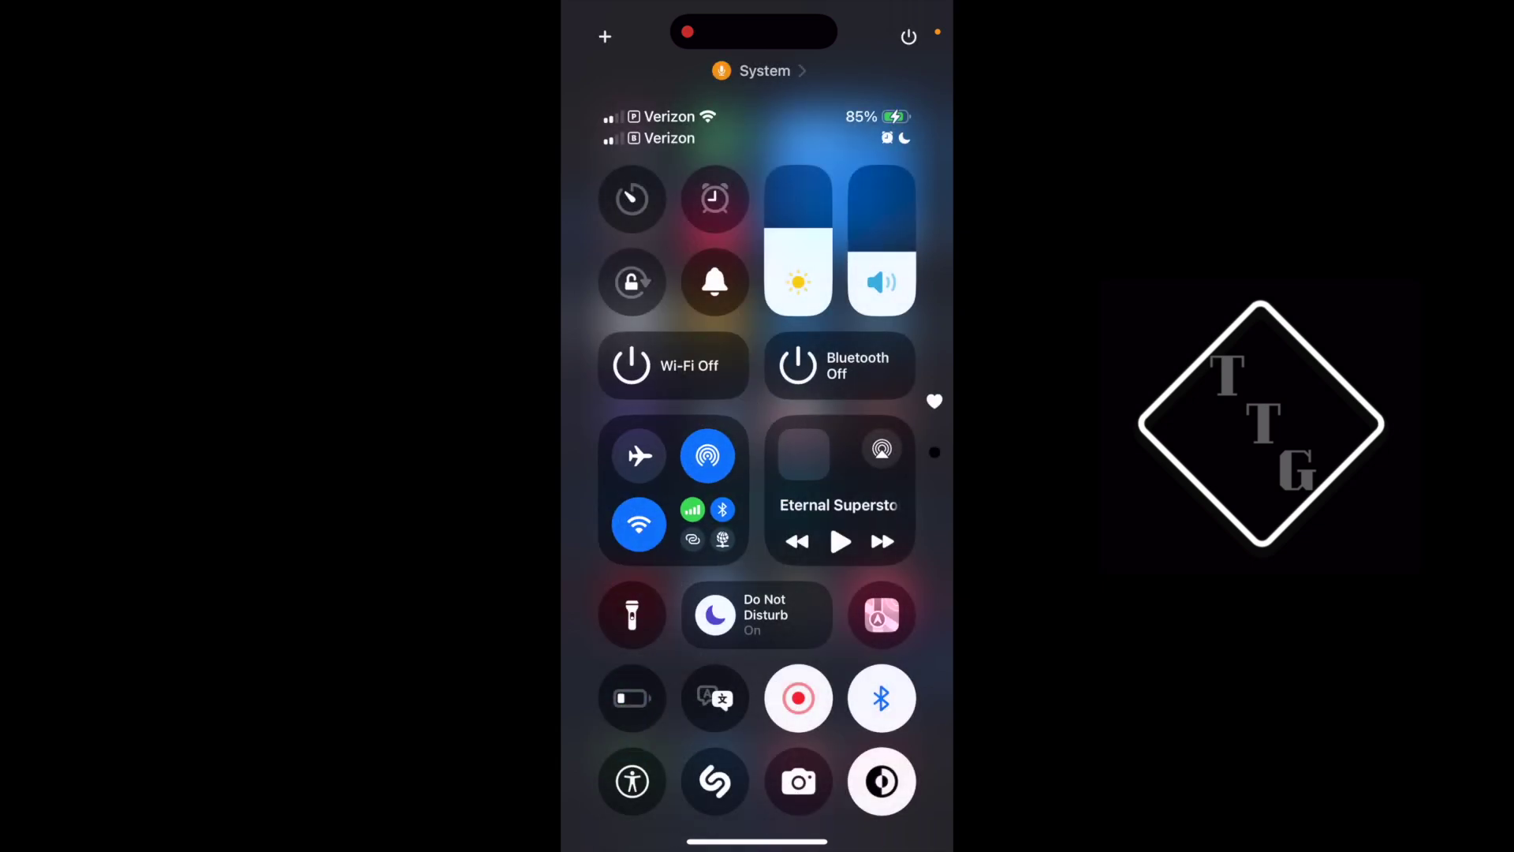
Run the Wi-Fi Off and Bluetooth Off tiles, then switch both radios back on.
click(672, 365)
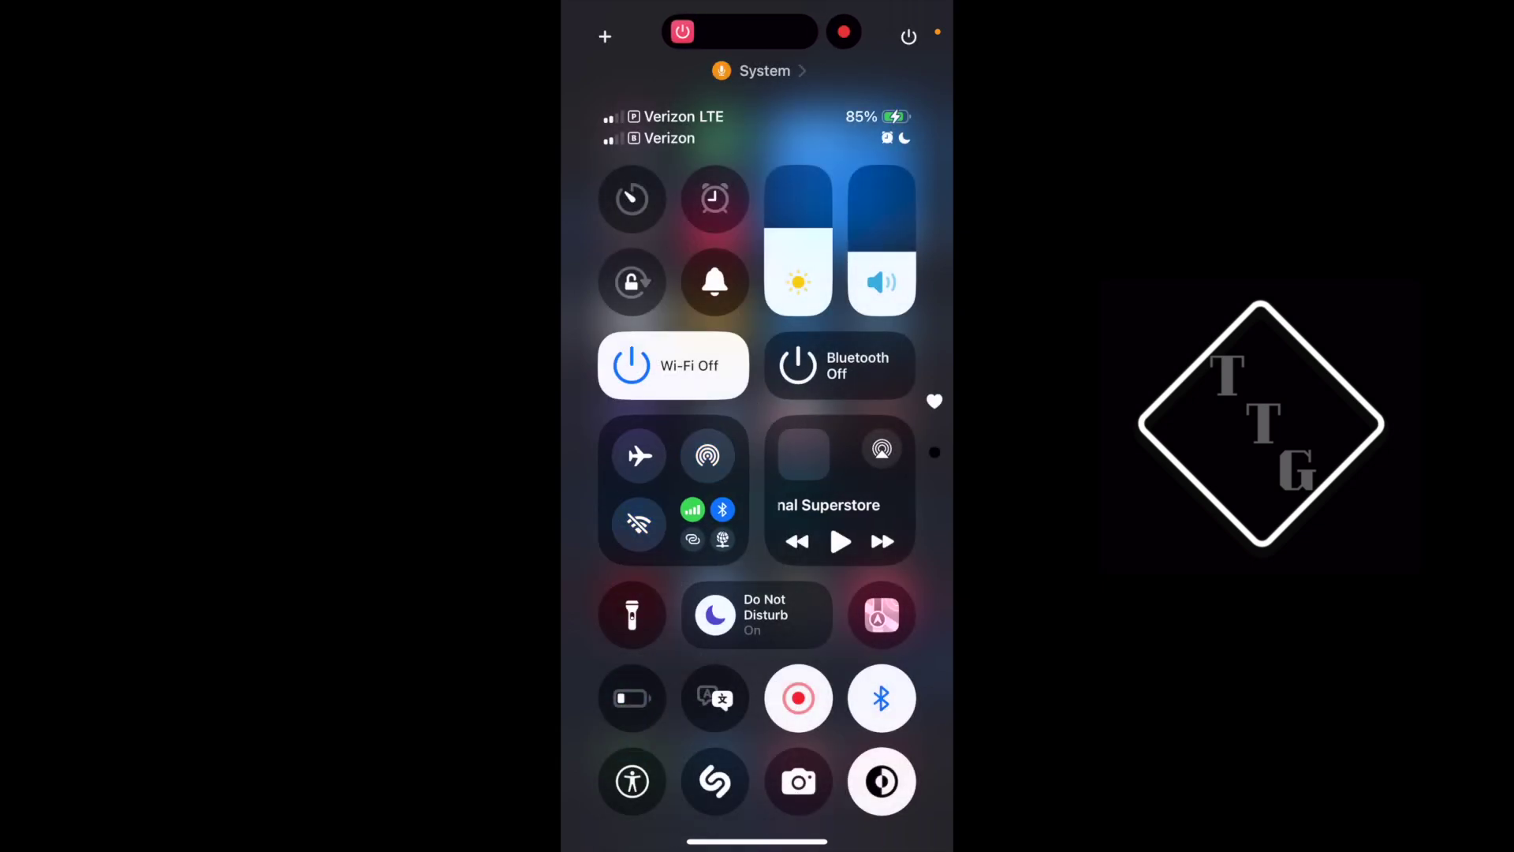
click(840, 365)
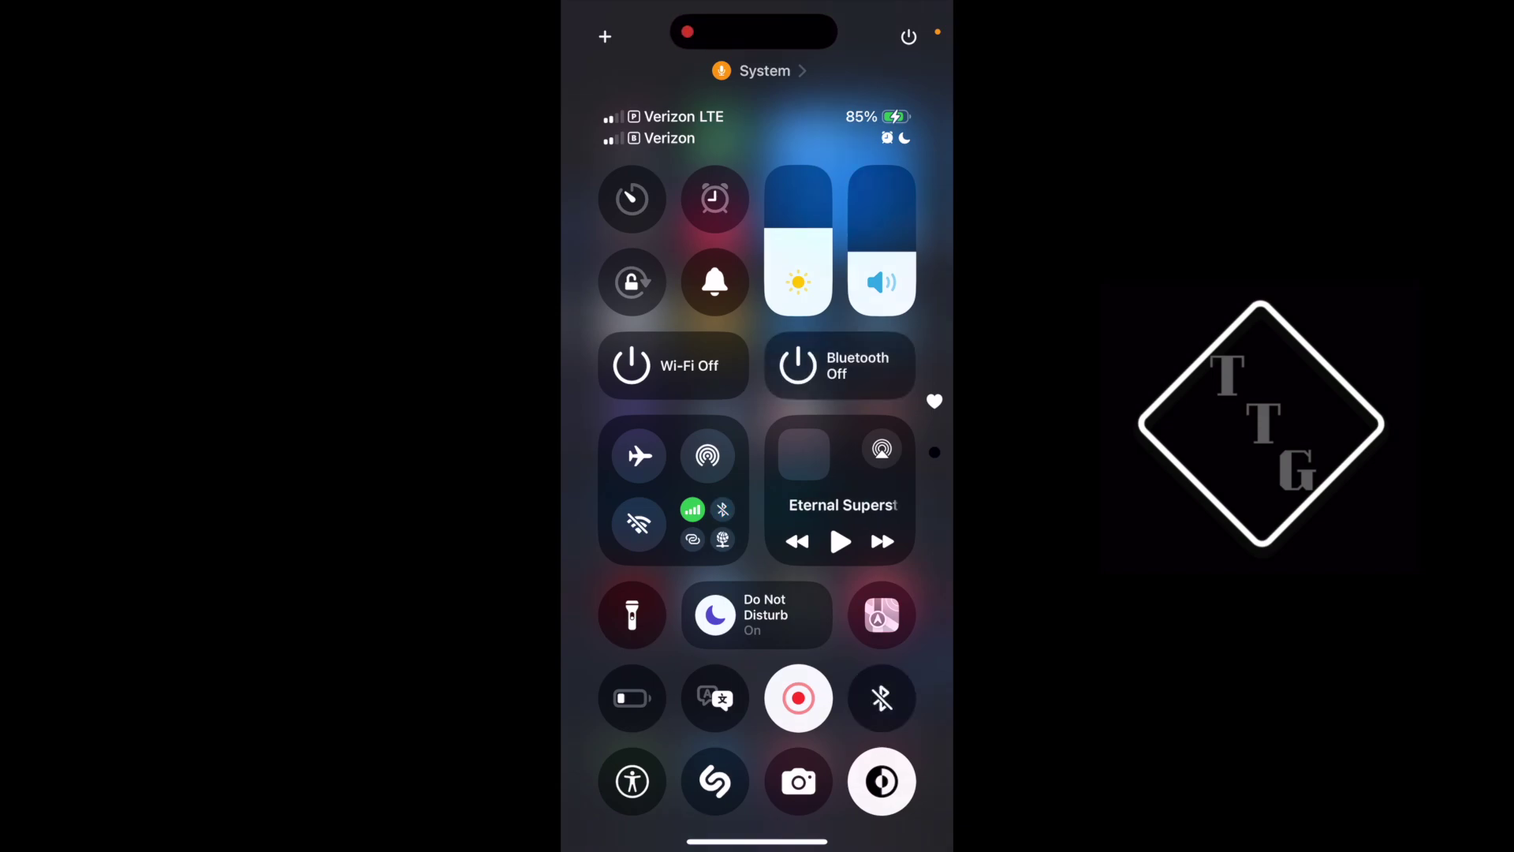
click(676, 488)
click(631, 301)
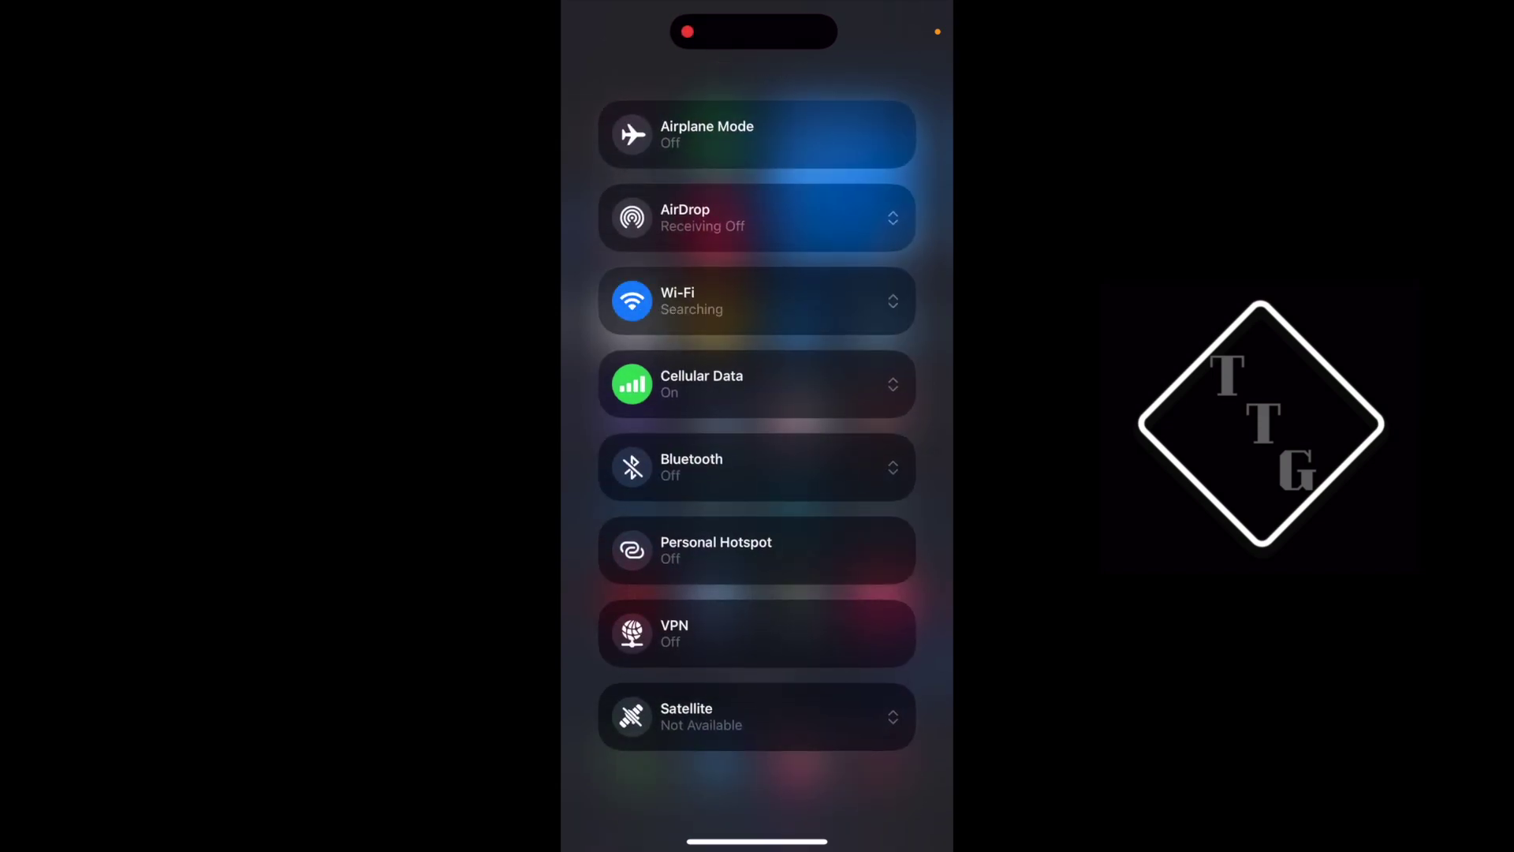
click(632, 467)
click(757, 789)
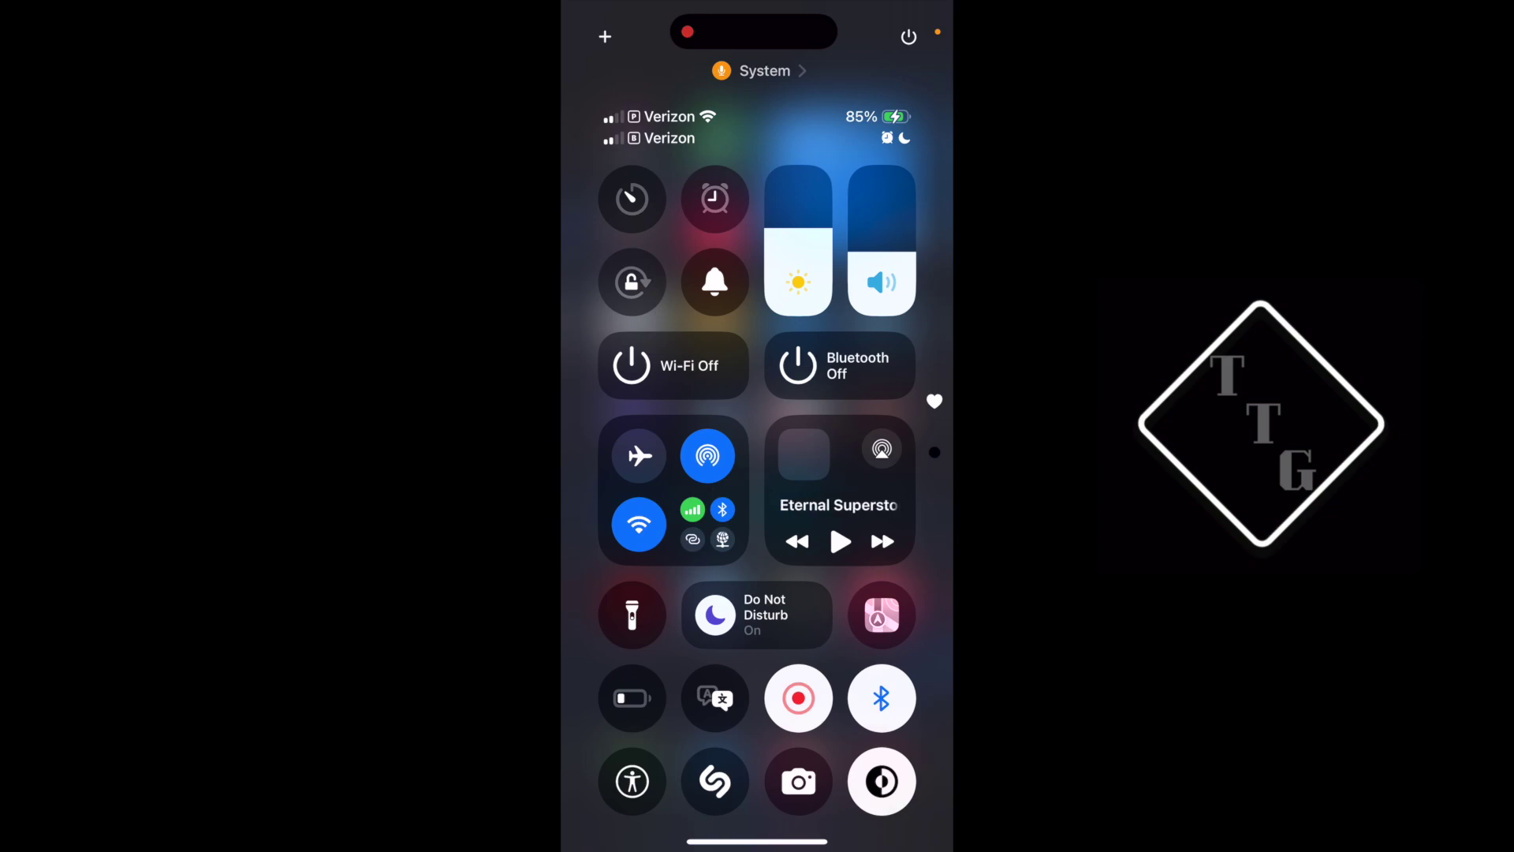
Place a Shortcuts Folder widget on the empty home screen page.
scroll(758, 426, down, 5)
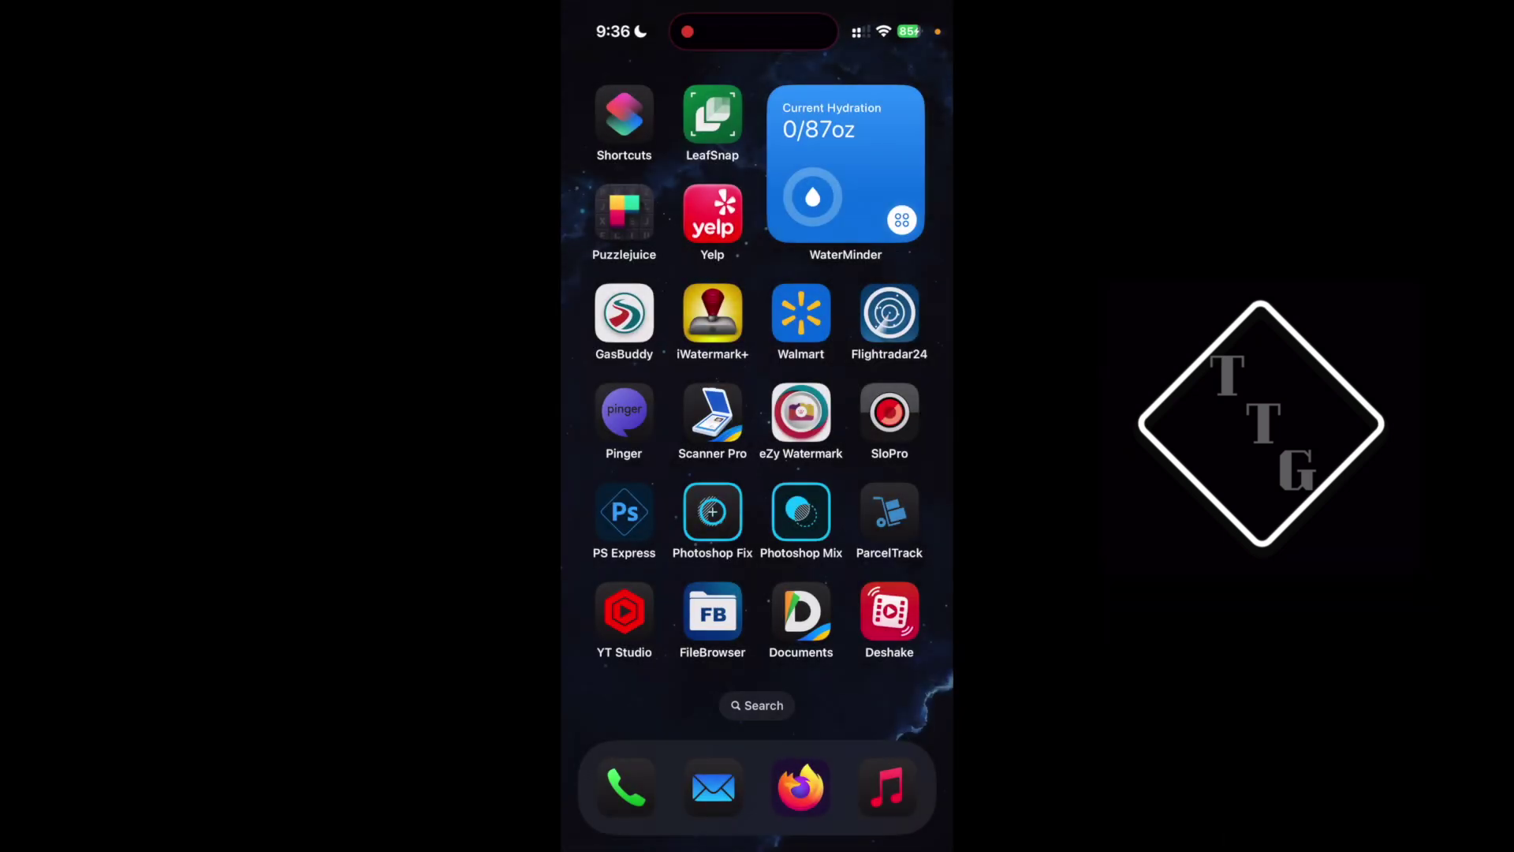
mouse_move(631, 434)
mouse_down()
mouse_move(907, 434)
mouse_move(631, 434)
mouse_up()
drag(907, 434, 631, 433)
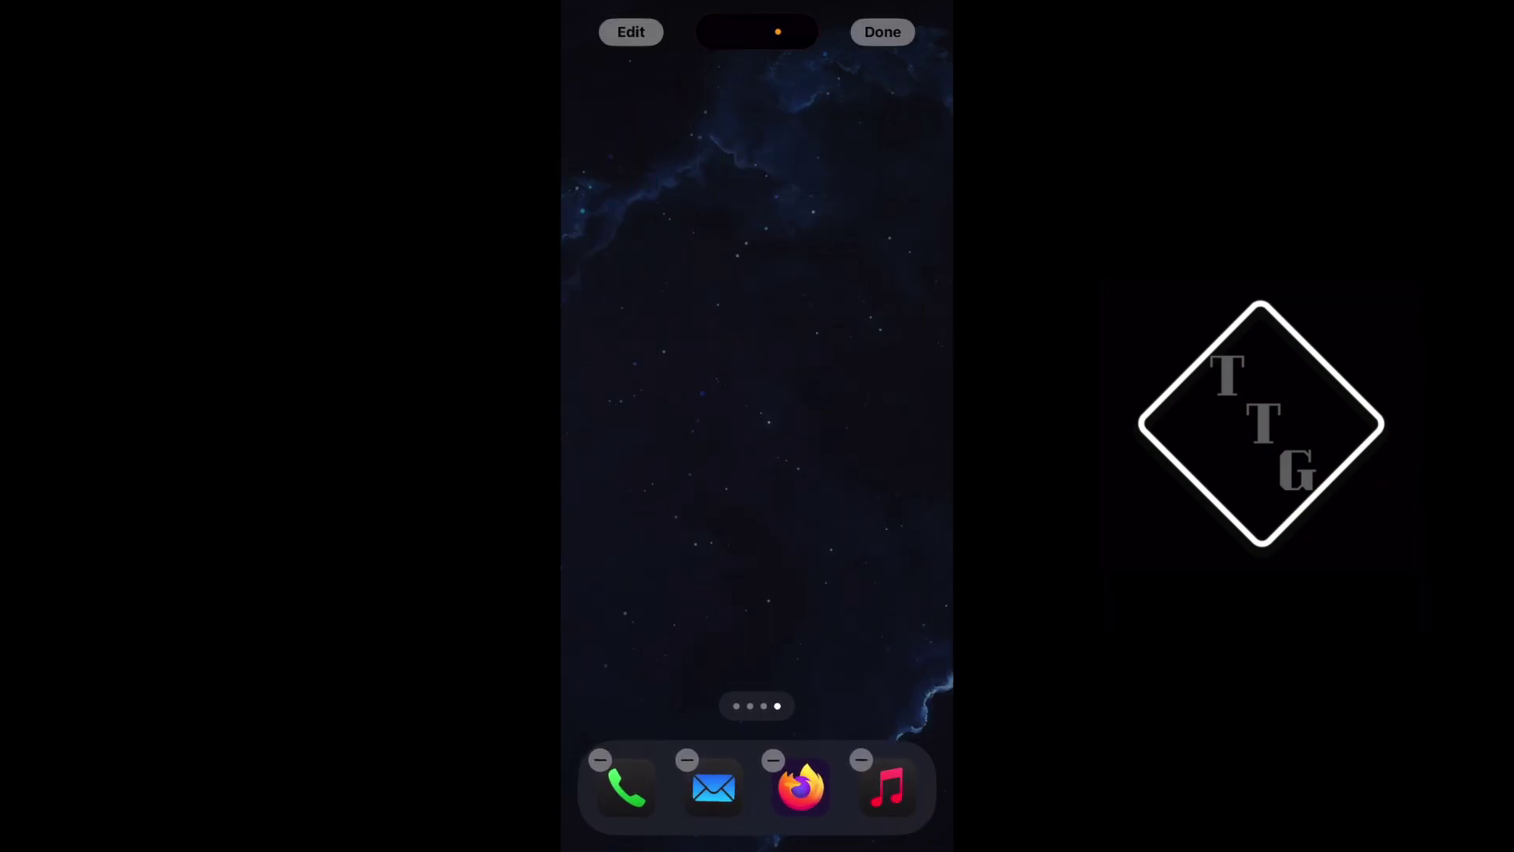
click(631, 32)
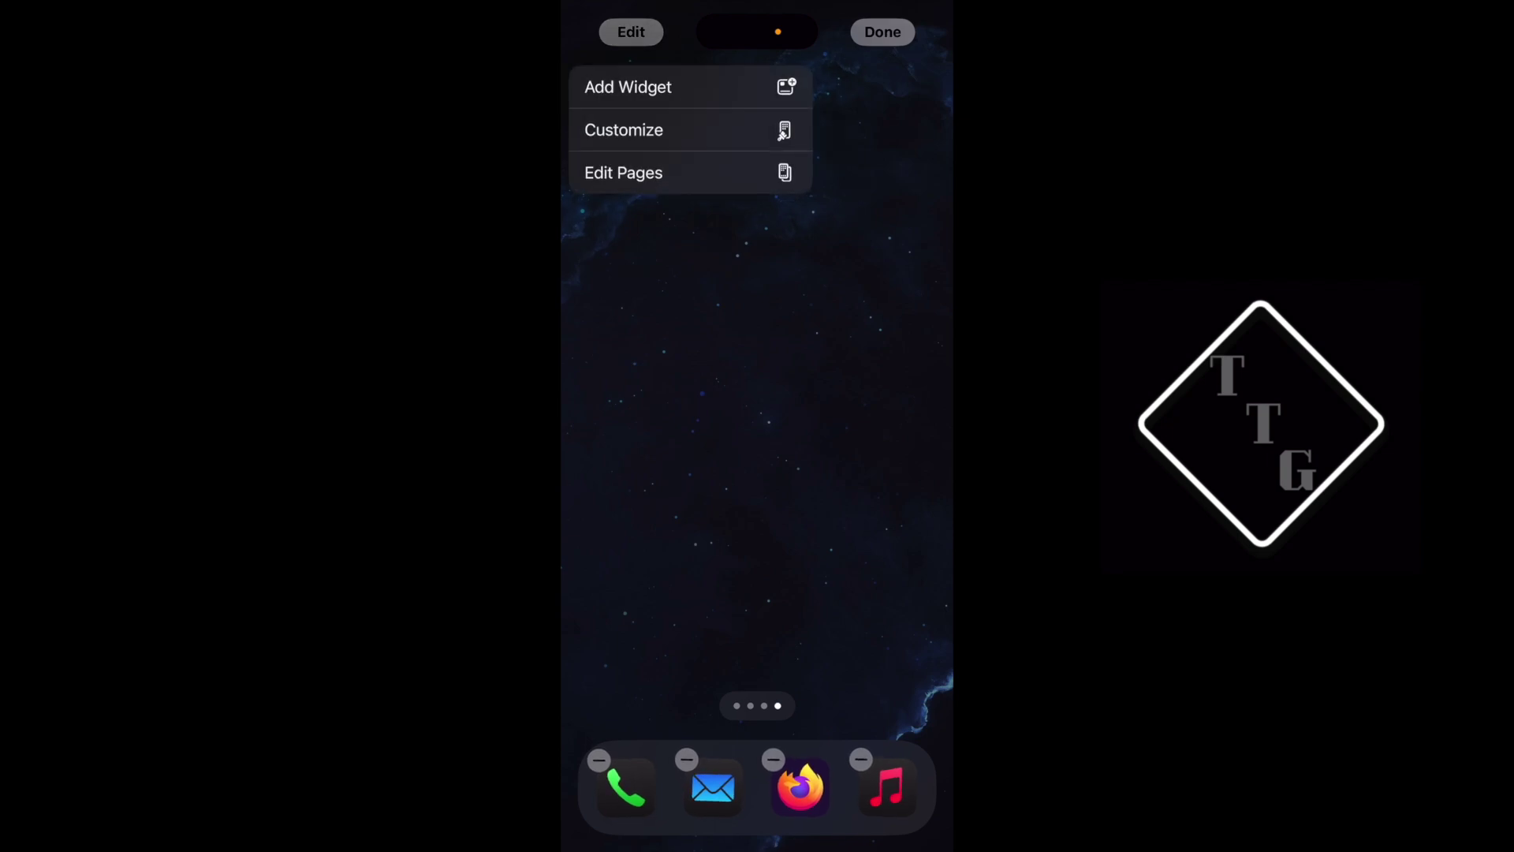
click(628, 87)
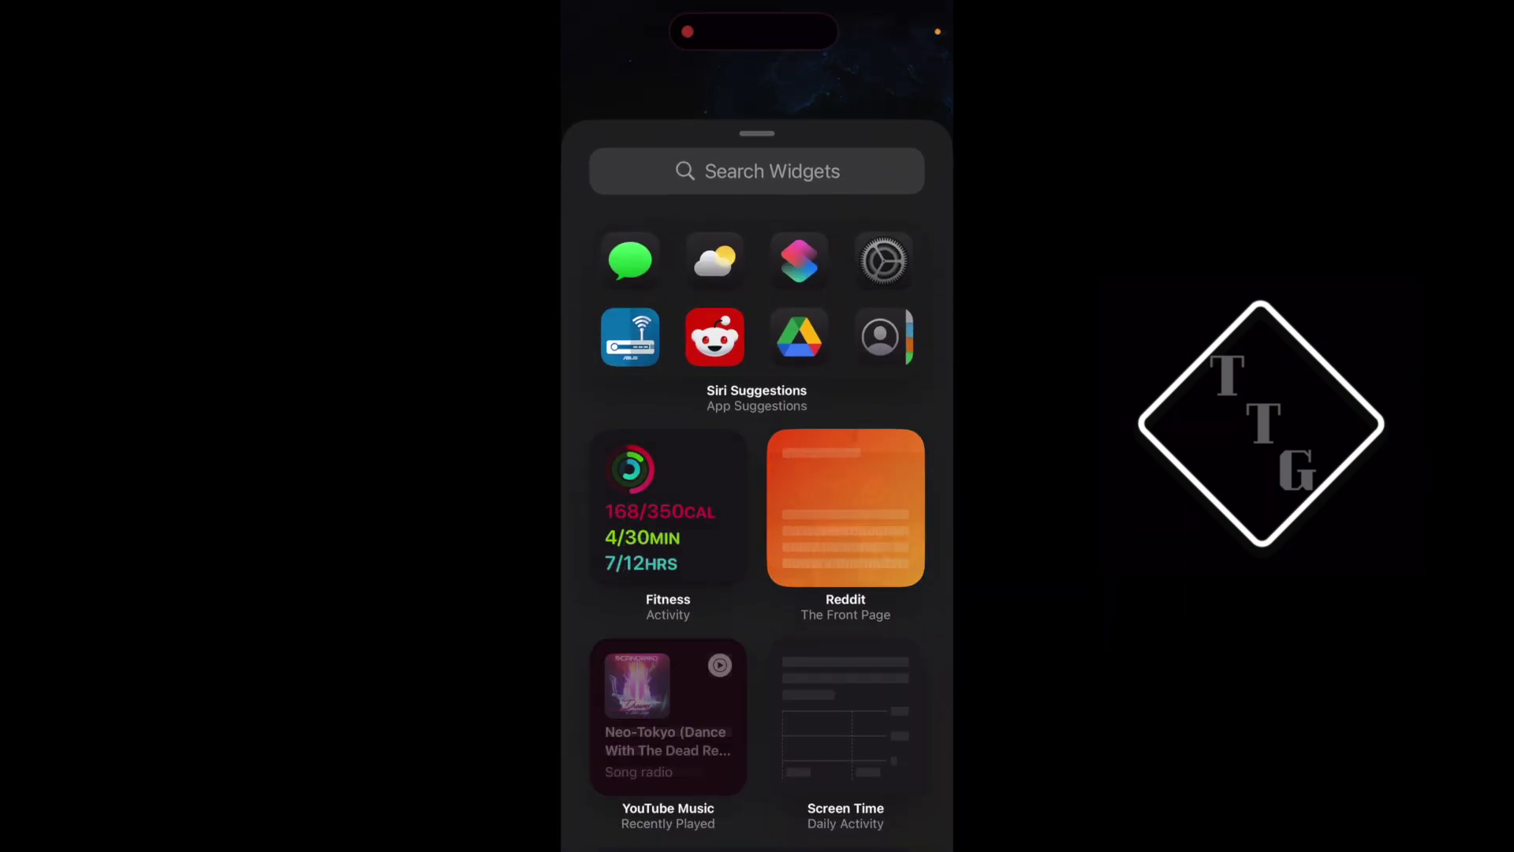
click(725, 165)
text(Sho)
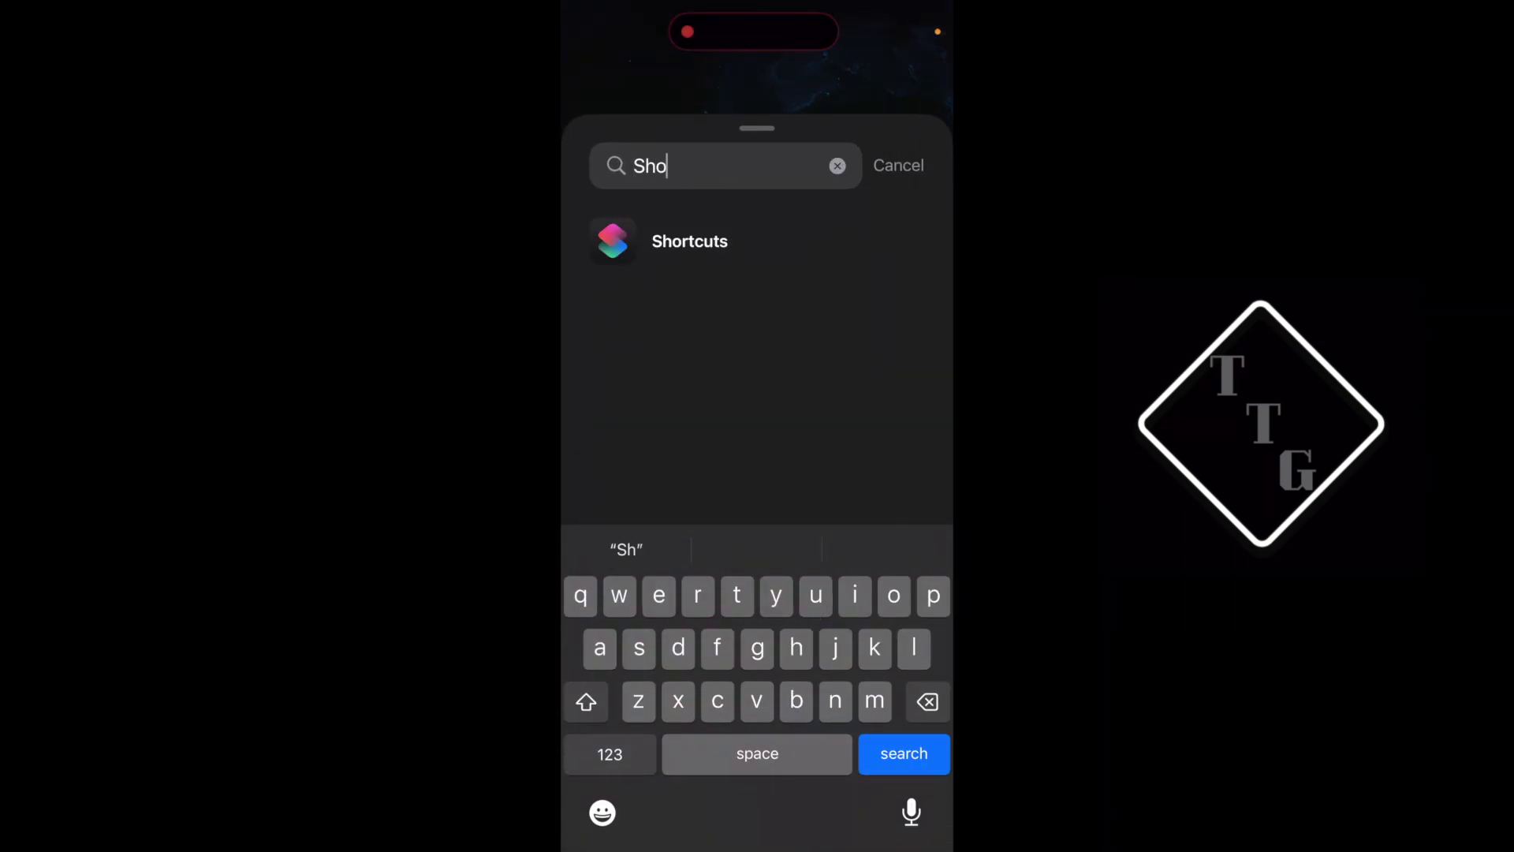
click(686, 240)
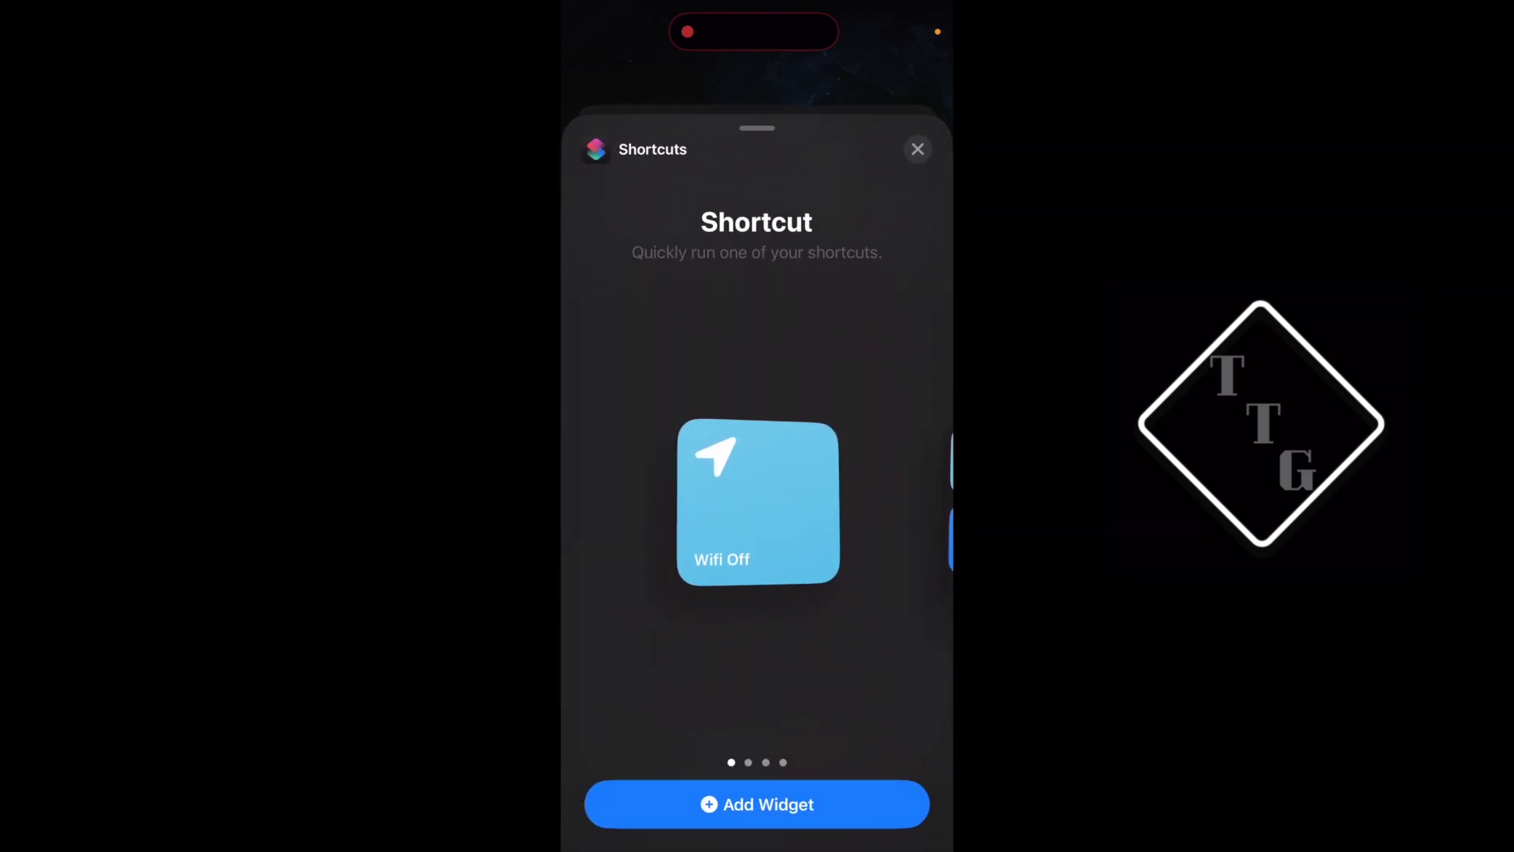
drag(820, 502, 678, 502)
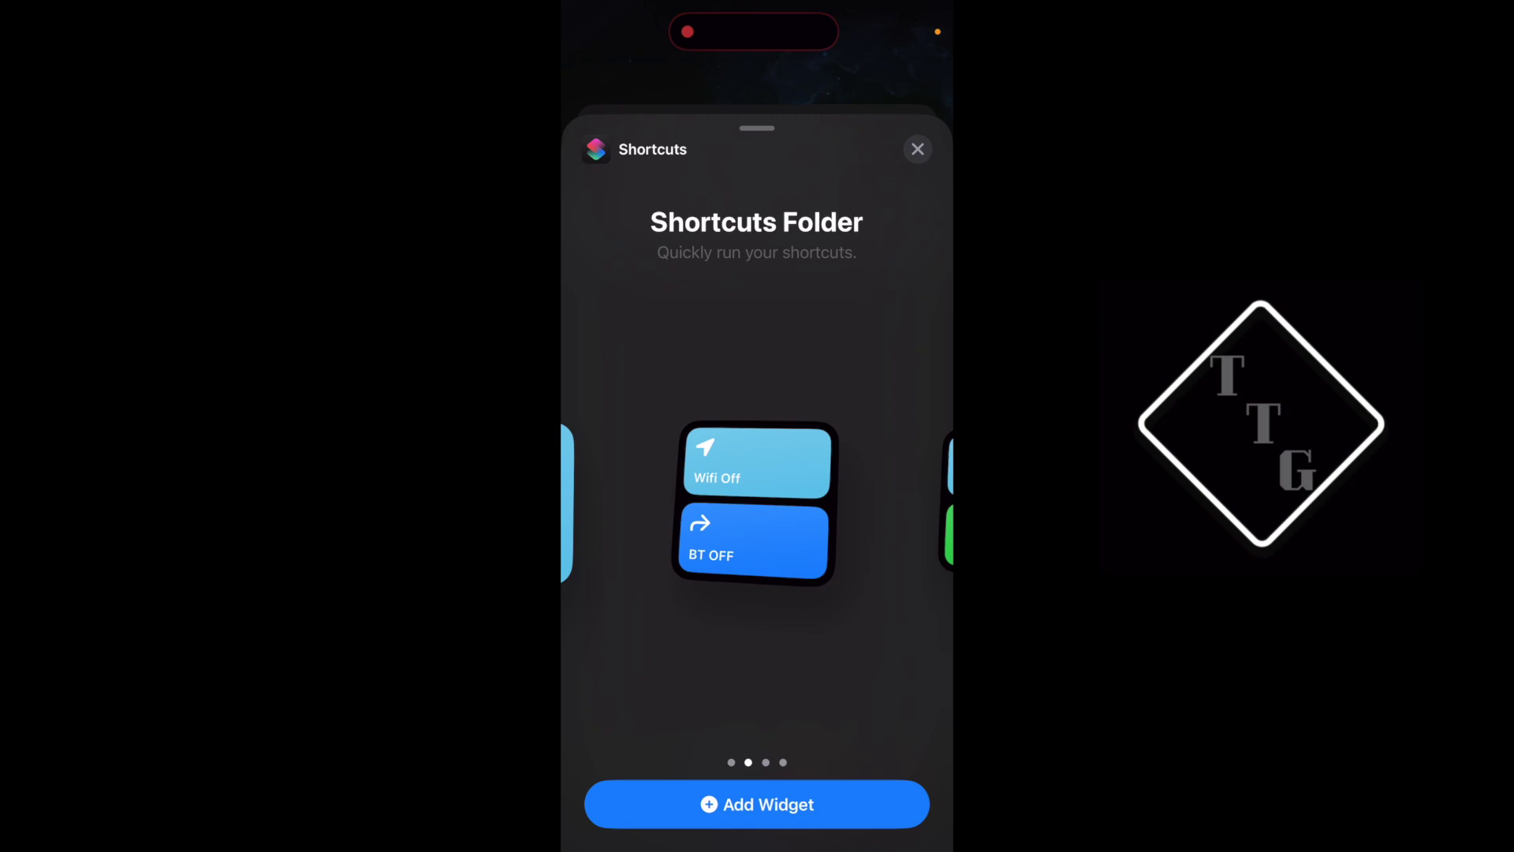
click(756, 804)
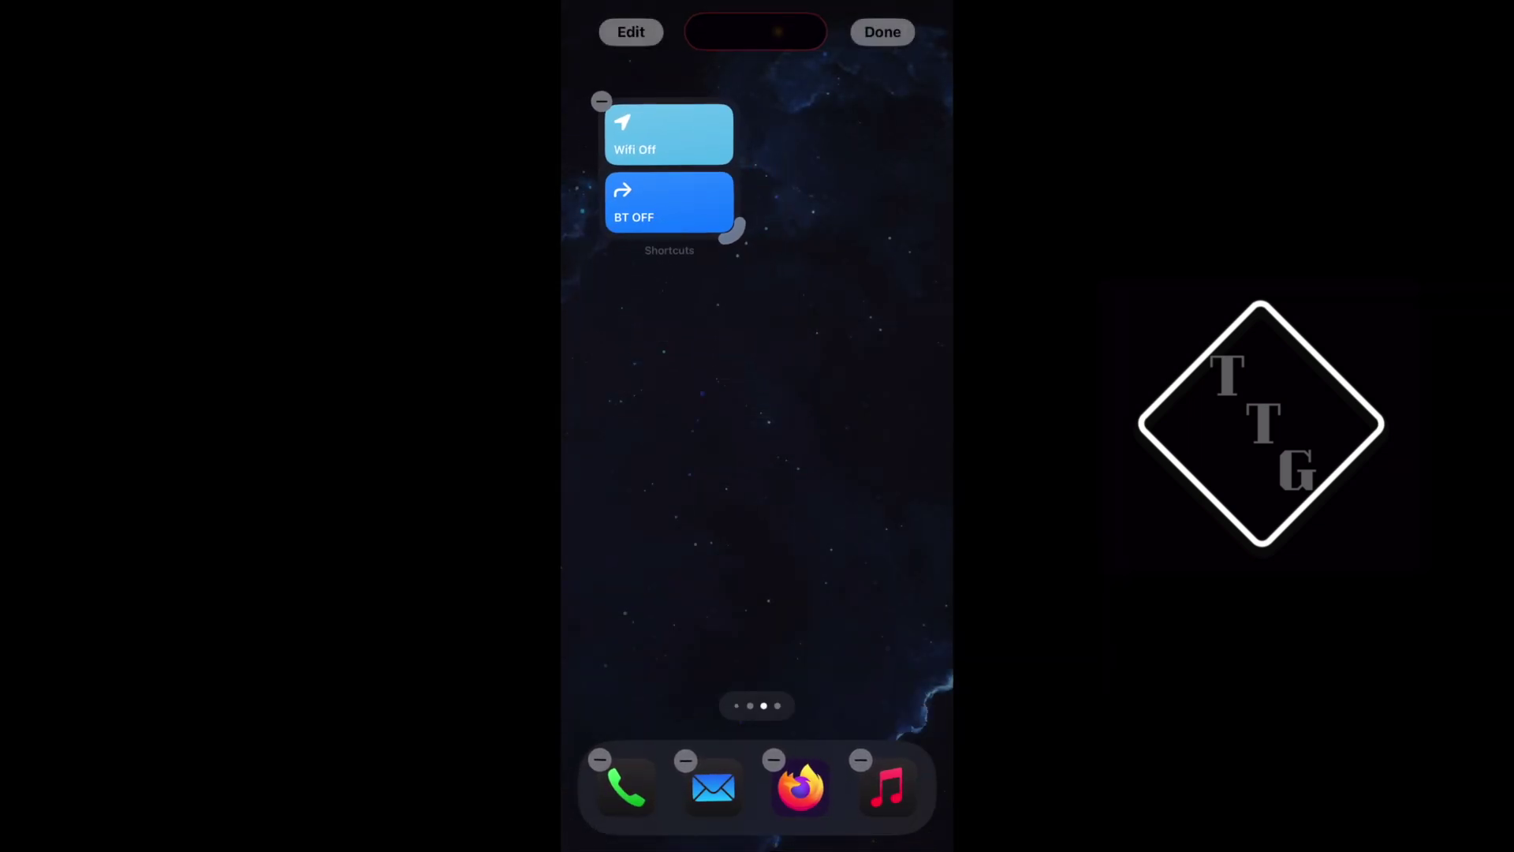
click(882, 31)
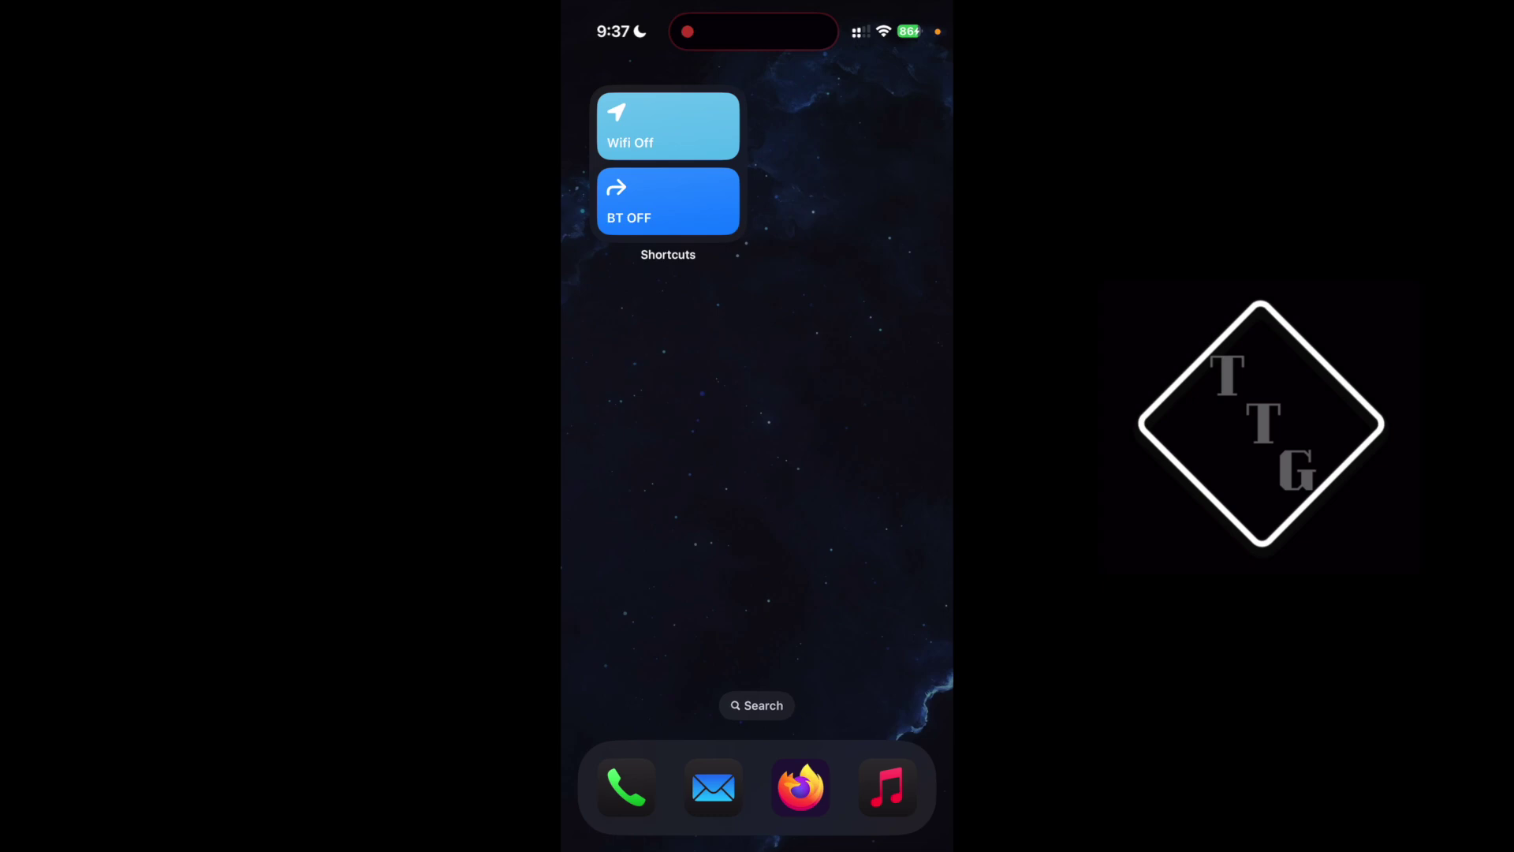
Run BT OFF from the widget and swipe over to the Today View widgets.
click(668, 201)
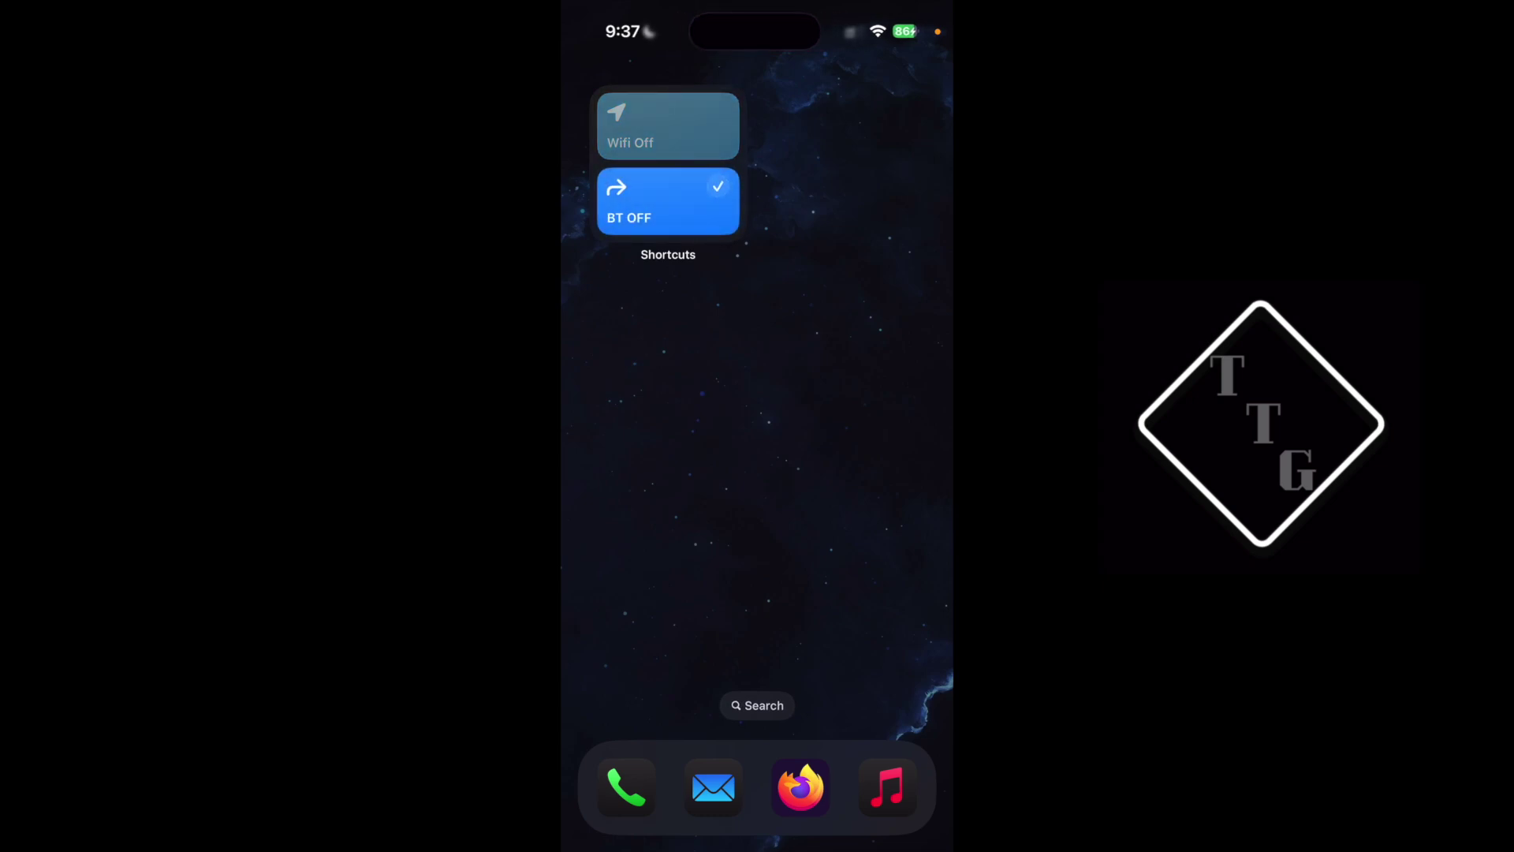
drag(670, 434, 828, 434)
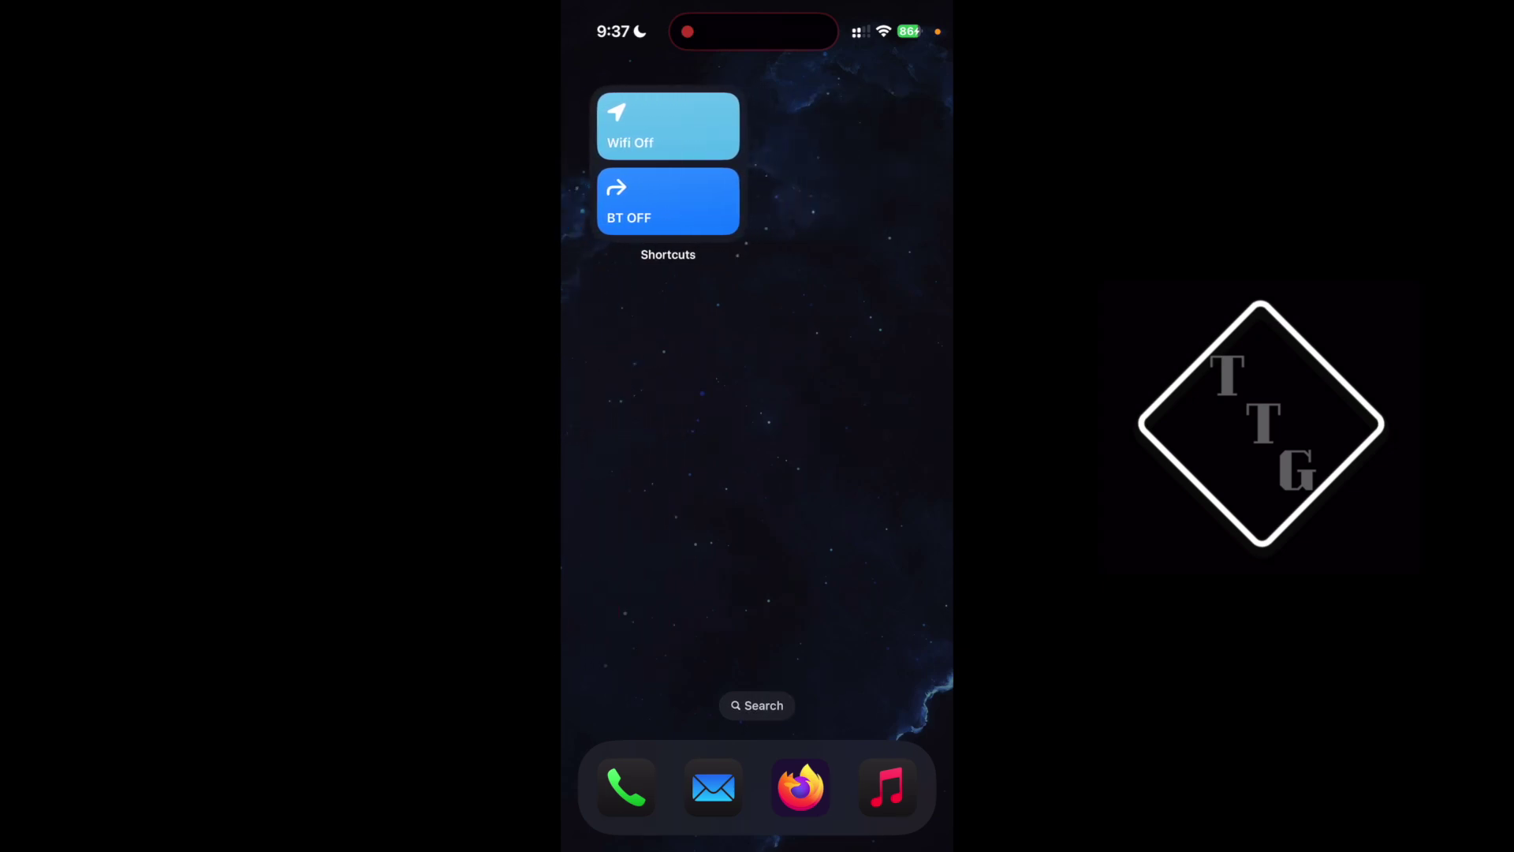
drag(631, 473, 868, 473)
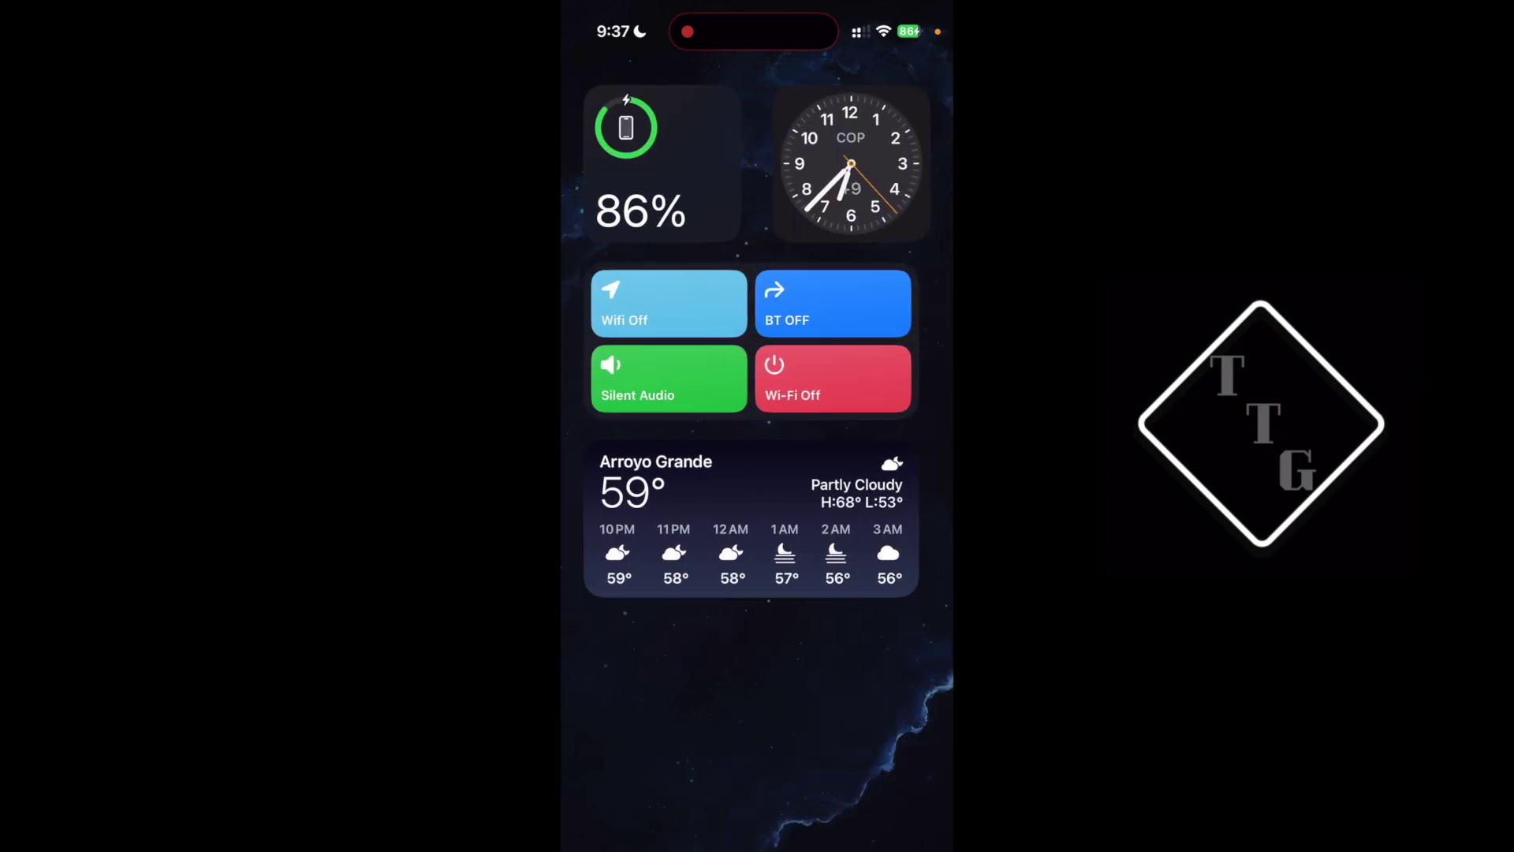
Search the Today View widget gallery for 'Short' and open the Shortcuts widgets.
click(631, 31)
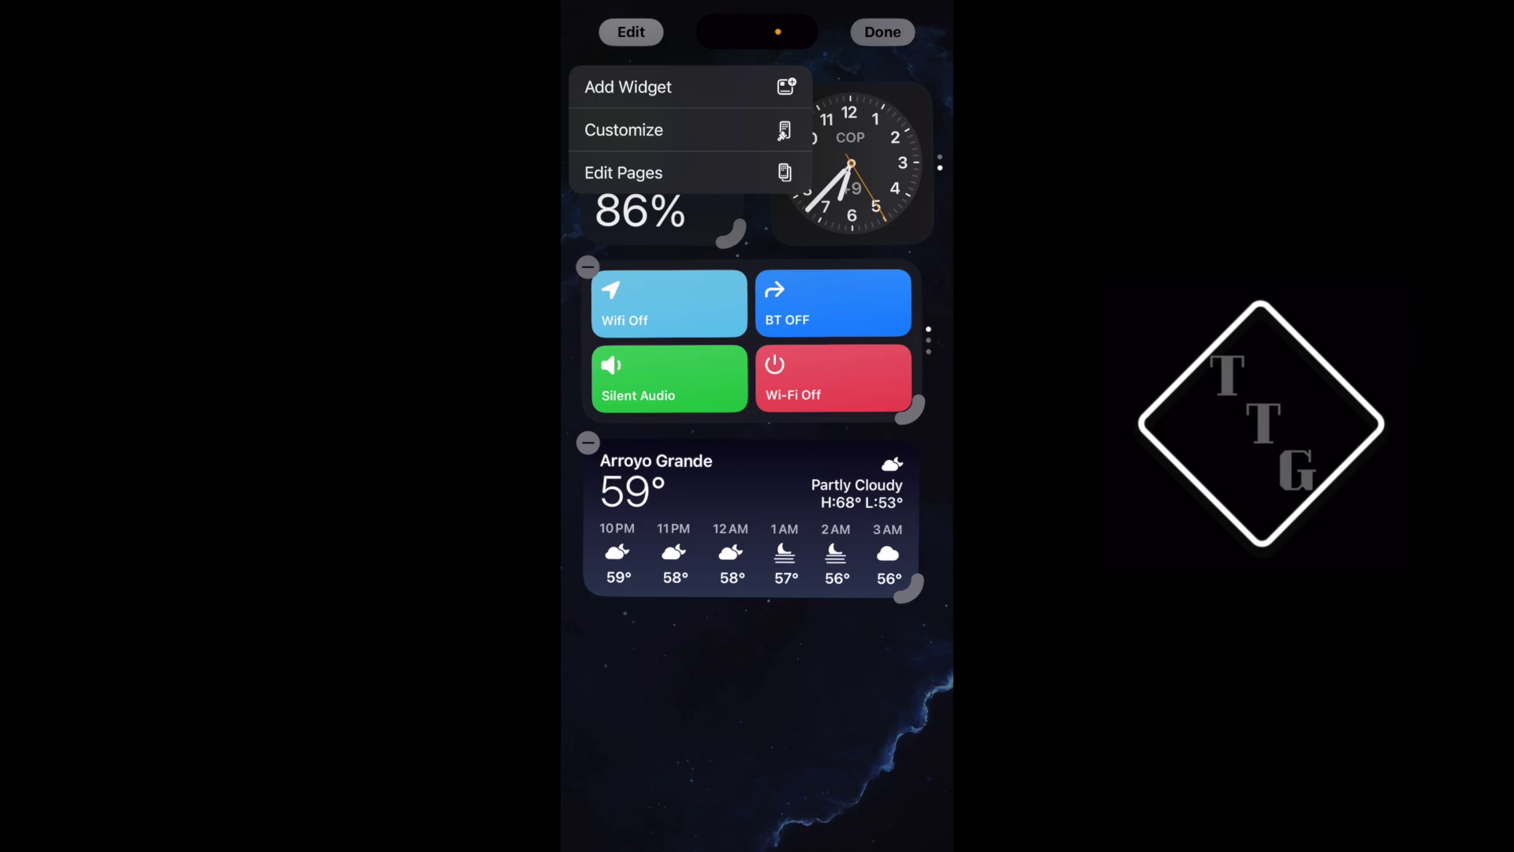
click(628, 86)
click(761, 162)
text(Shor)
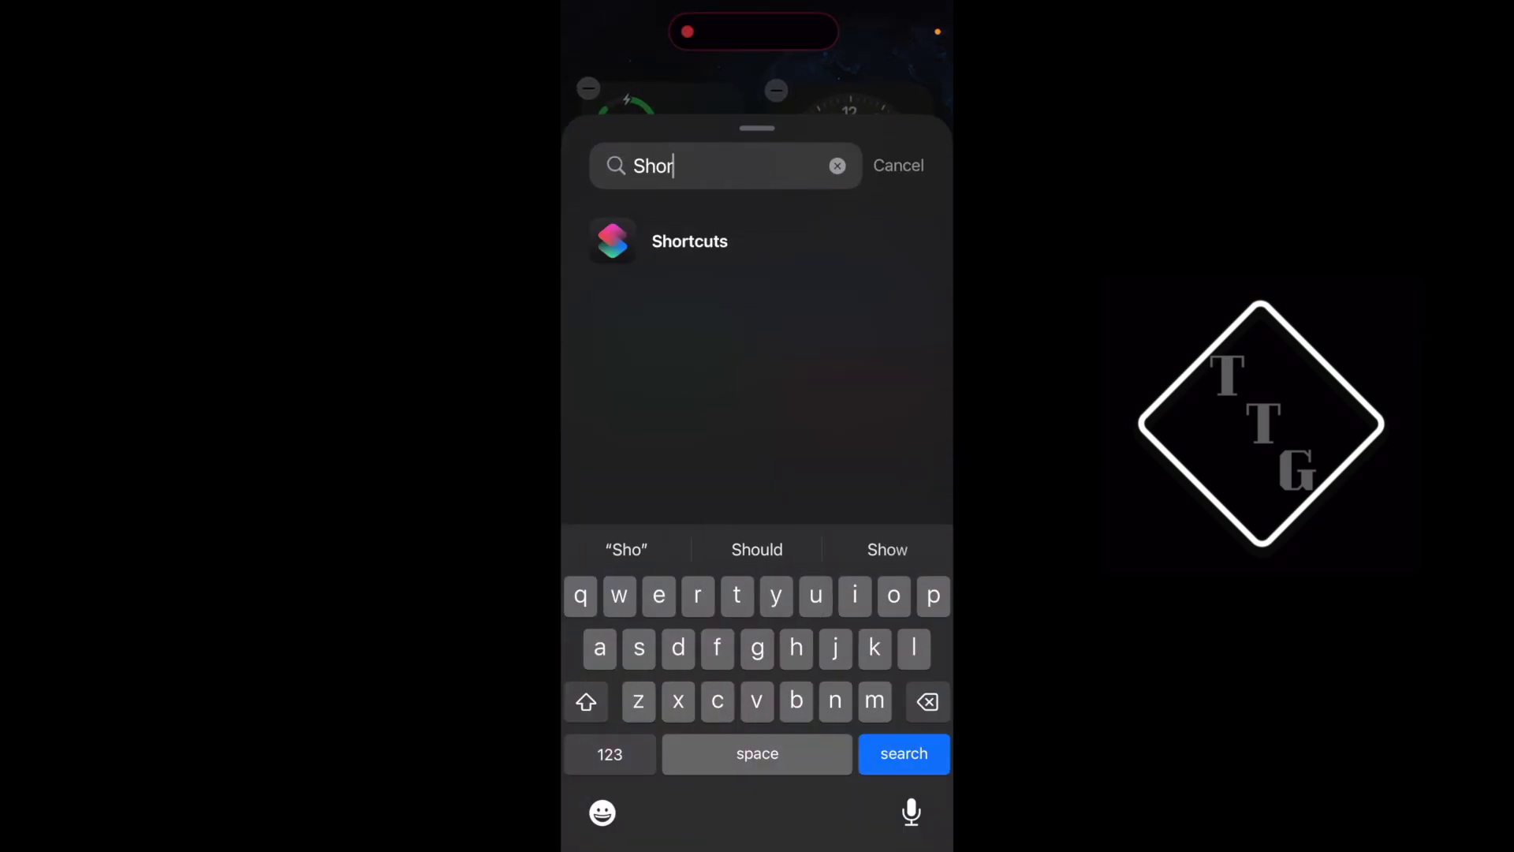
text(t)
click(691, 241)
Place the small Wifi Off / BT OFF folder widget below Weather, then run BT OFF.
drag(867, 473, 631, 473)
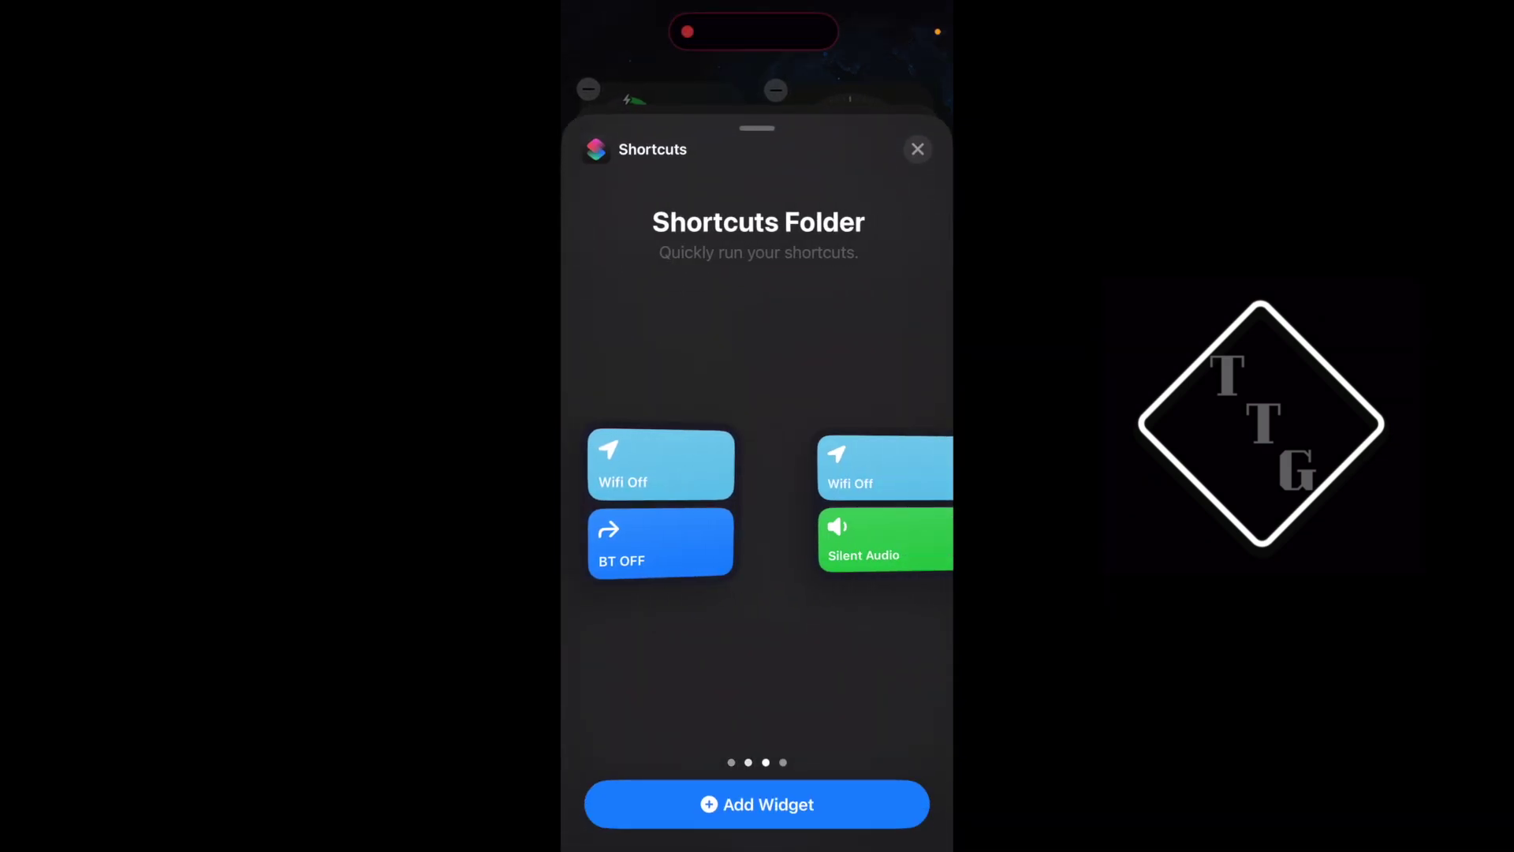
drag(868, 473, 631, 473)
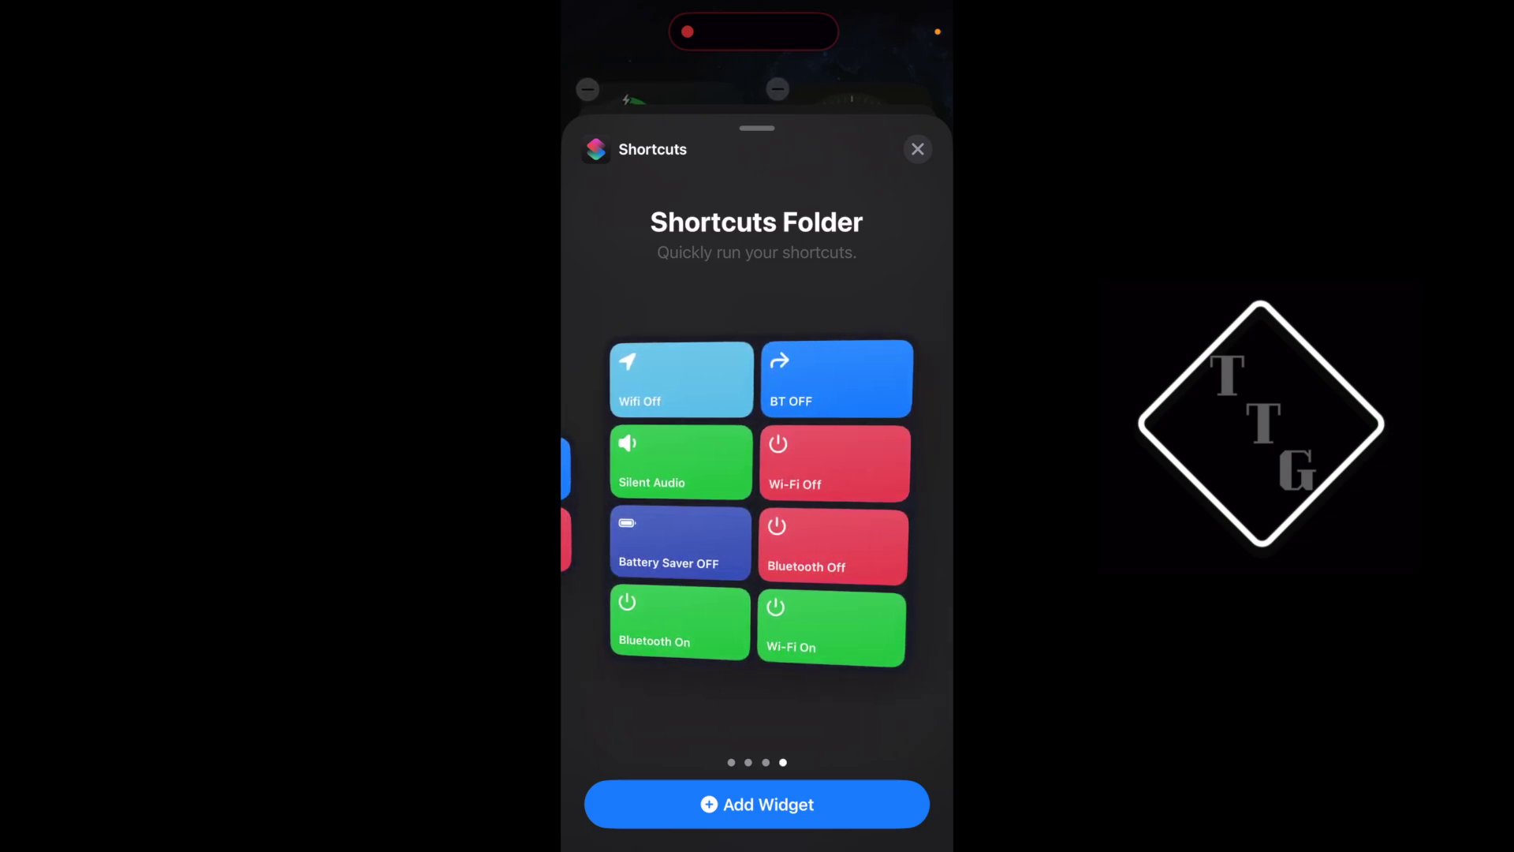
drag(631, 474, 868, 473)
drag(631, 505, 868, 505)
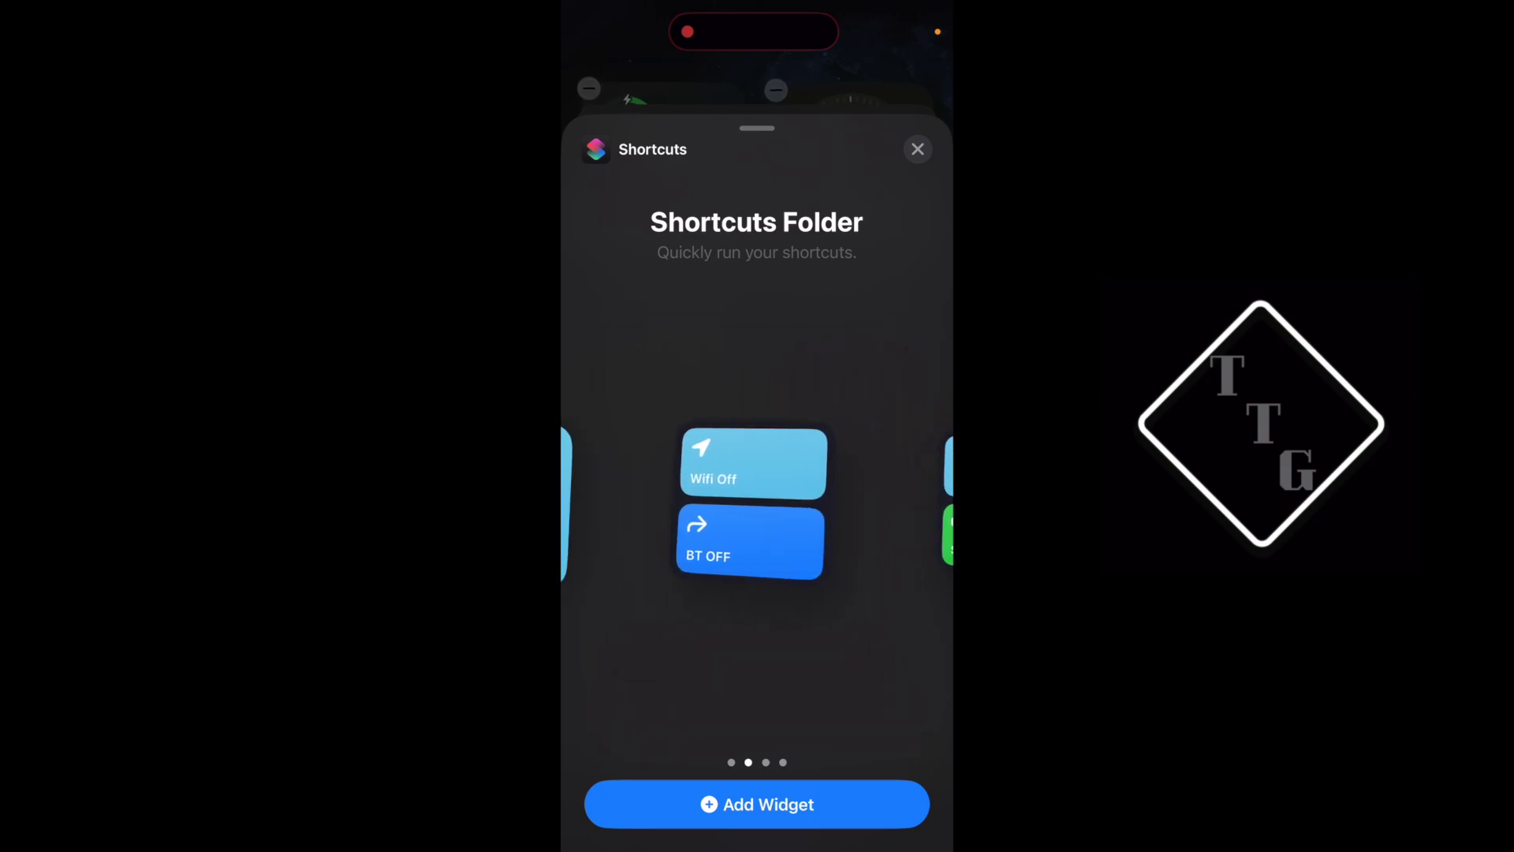
drag(753, 504, 662, 691)
click(883, 32)
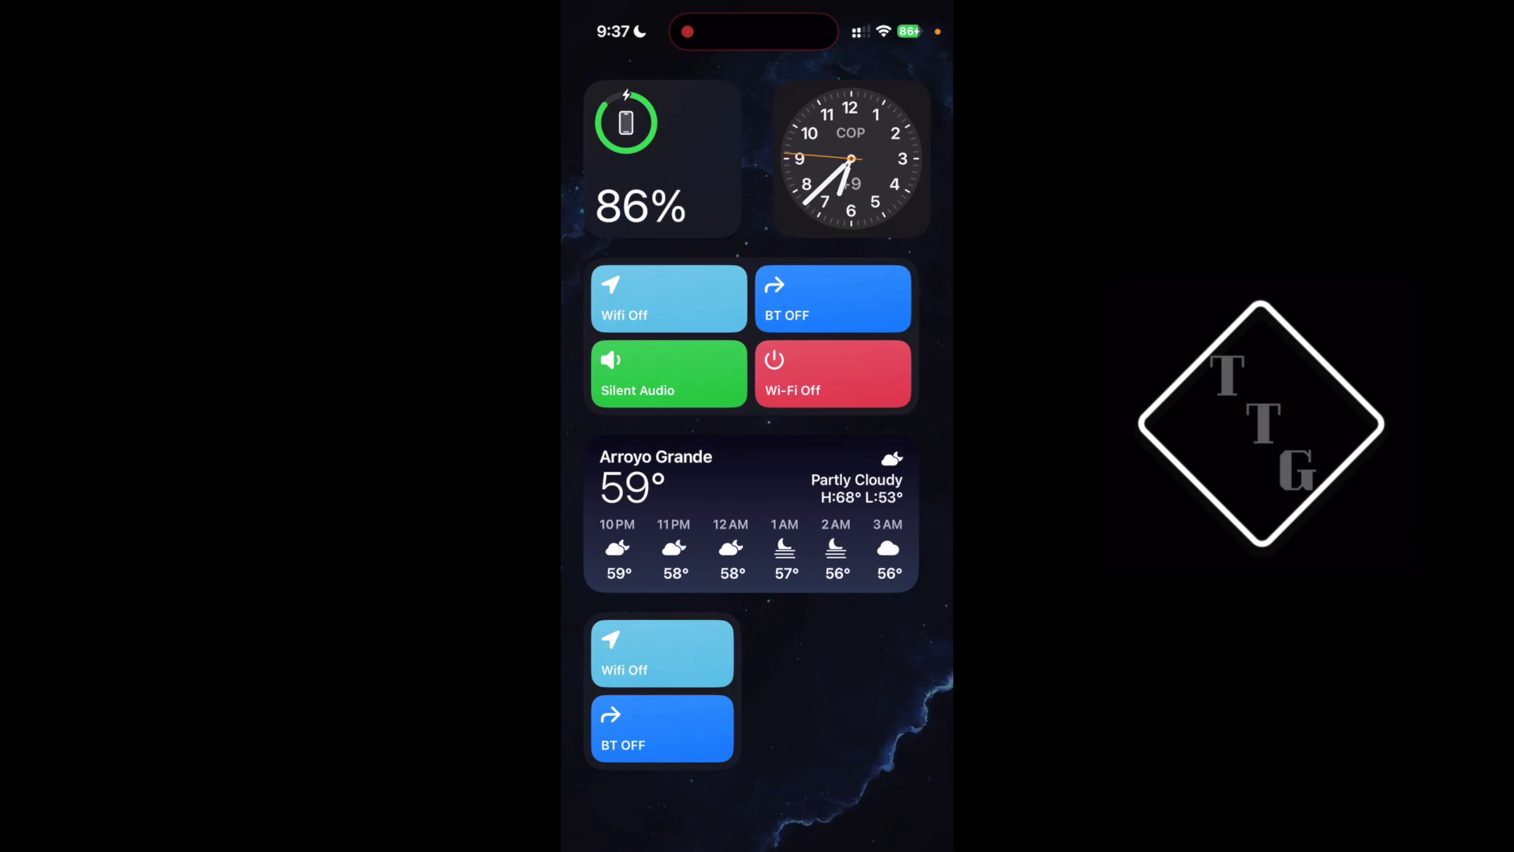
click(663, 729)
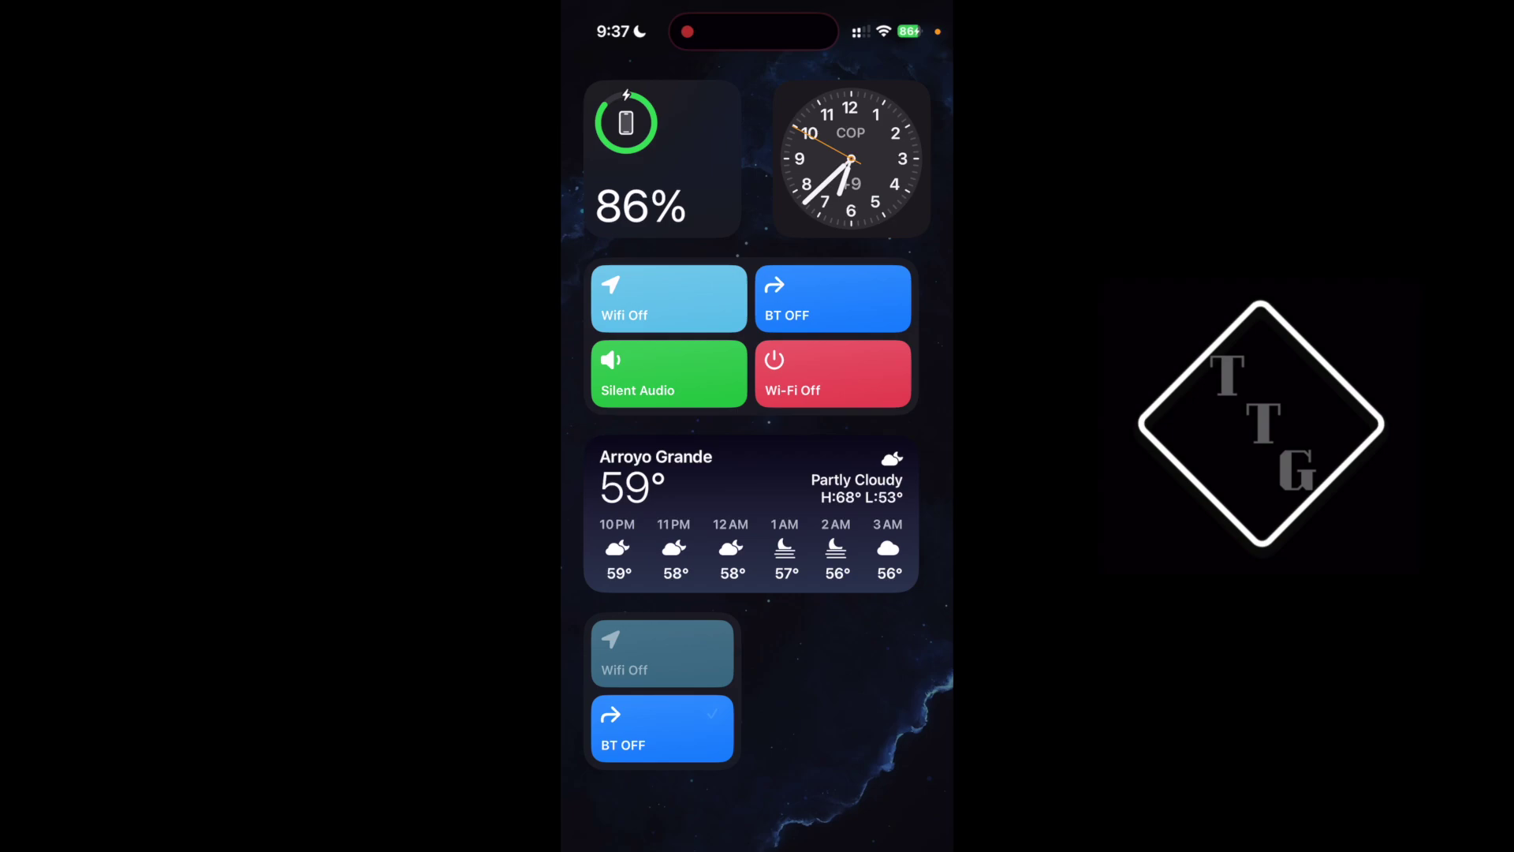
drag(868, 473, 631, 474)
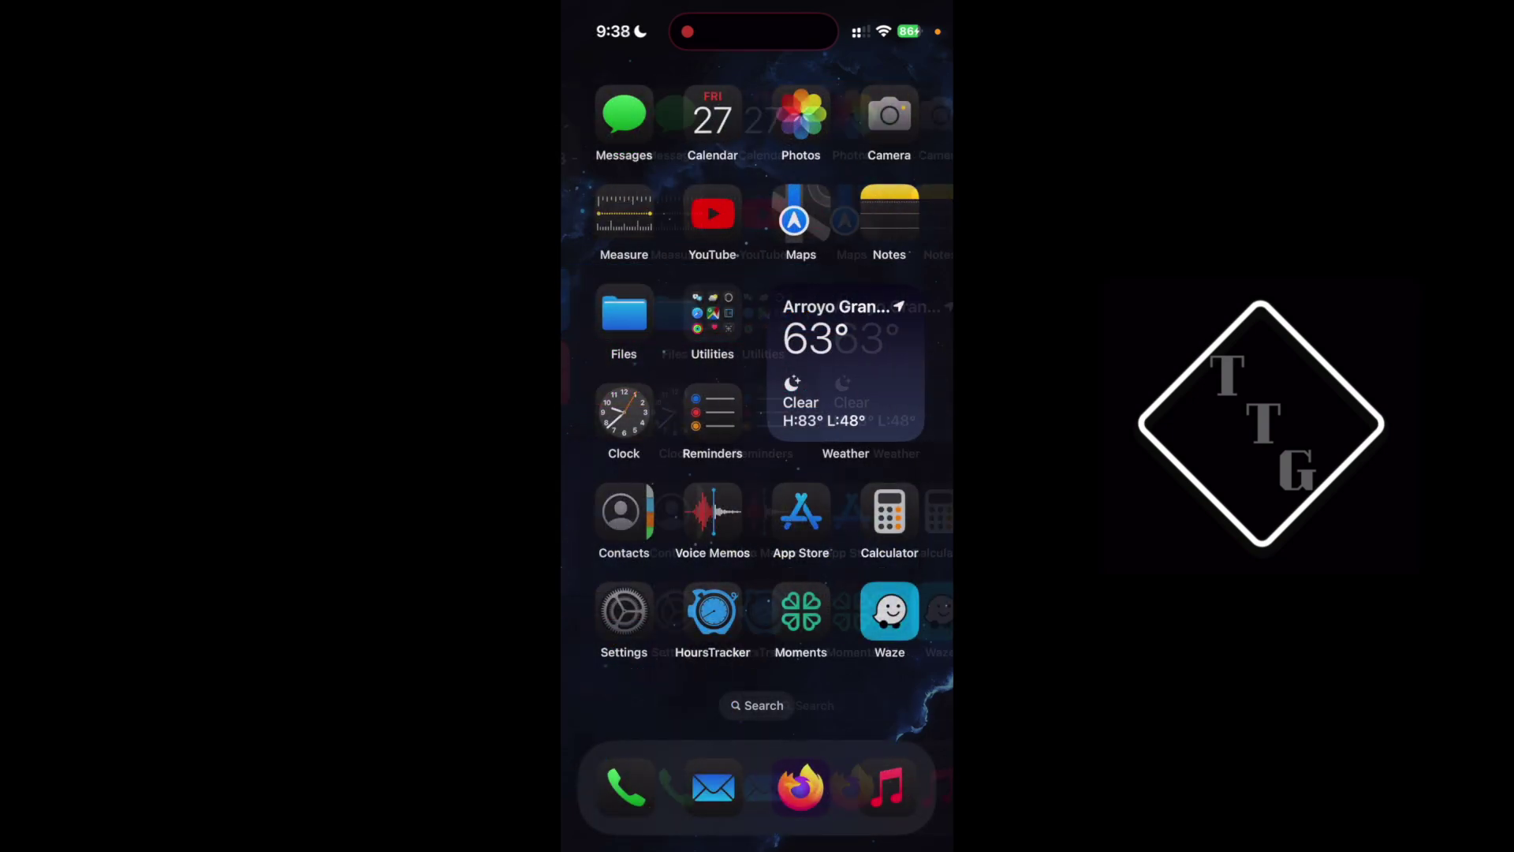